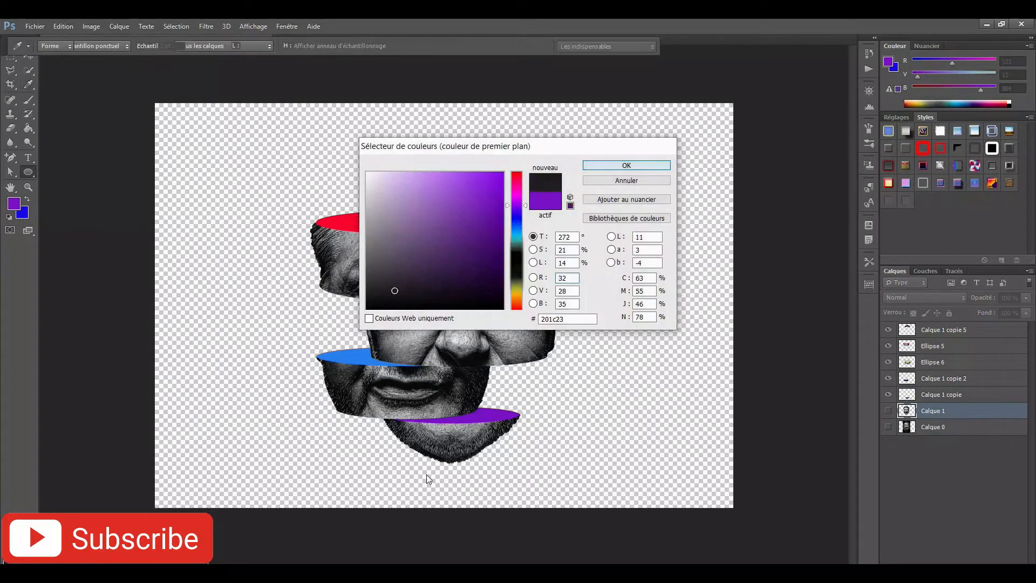
right_click(924, 414)
click(874, 227)
click(28, 128)
click(455, 488)
click(29, 57)
drag(987, 298, 978, 301)
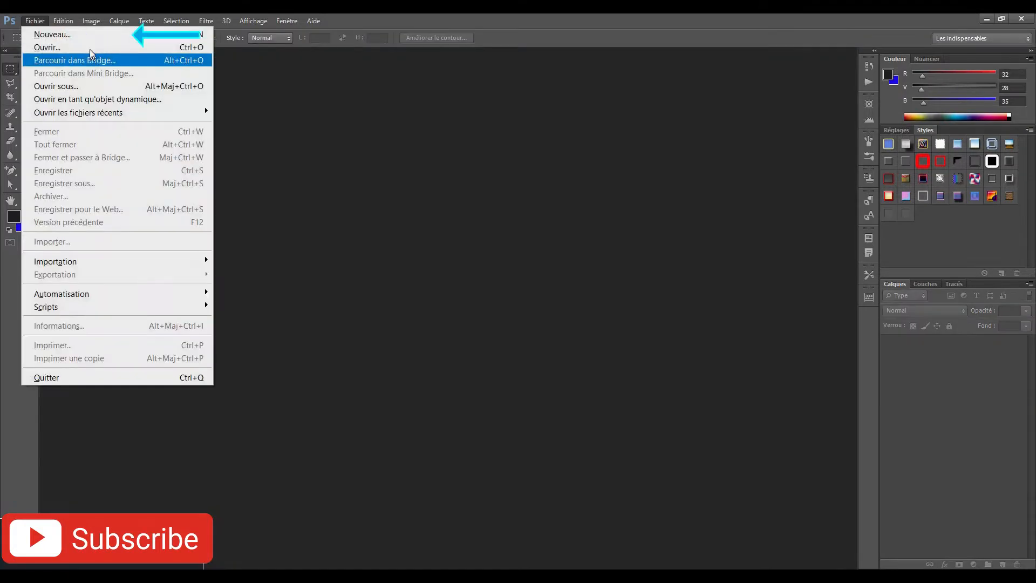
- Open the portrait photo of the smiling man in the white T-shirt
click(89, 48)
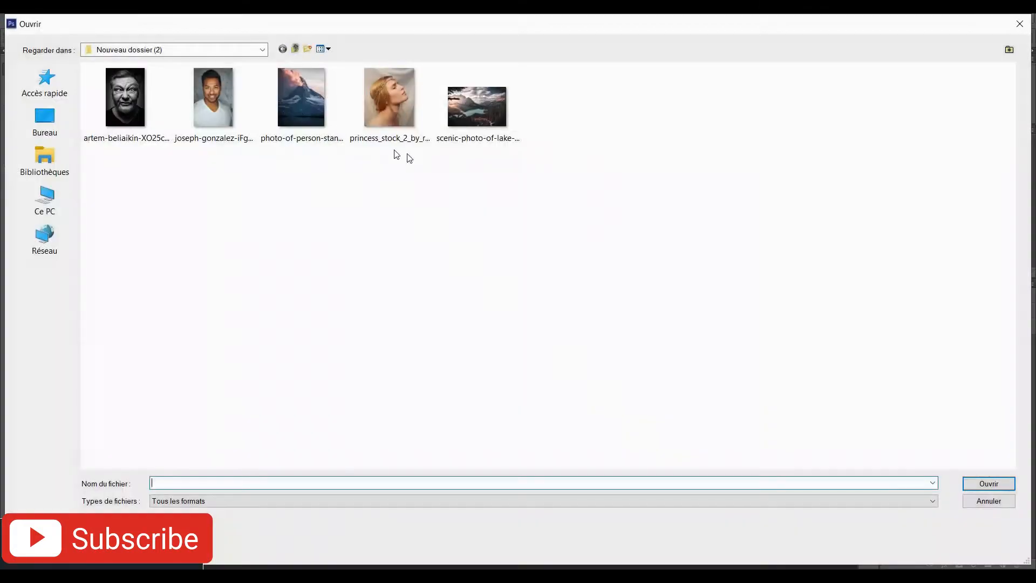
click(212, 98)
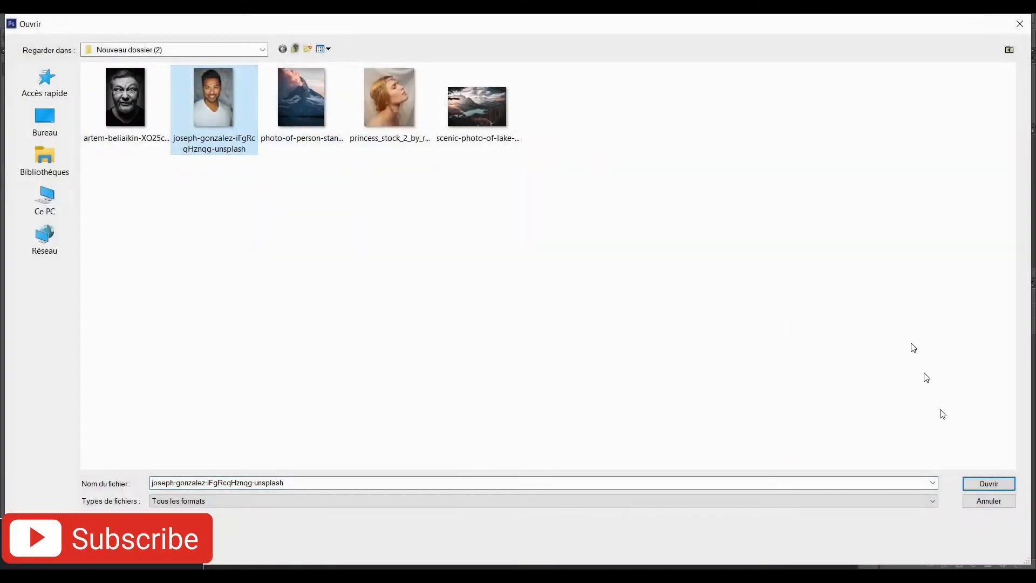
click(989, 483)
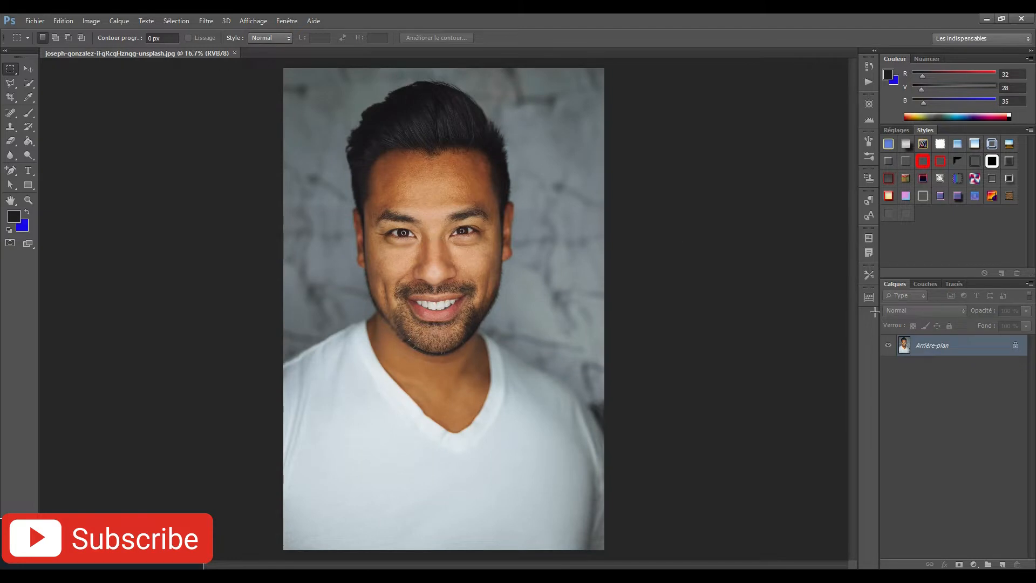
- Convert the locked background into the regular layer Calque 0 and desaturate the photo to black and white
double_click(980, 351)
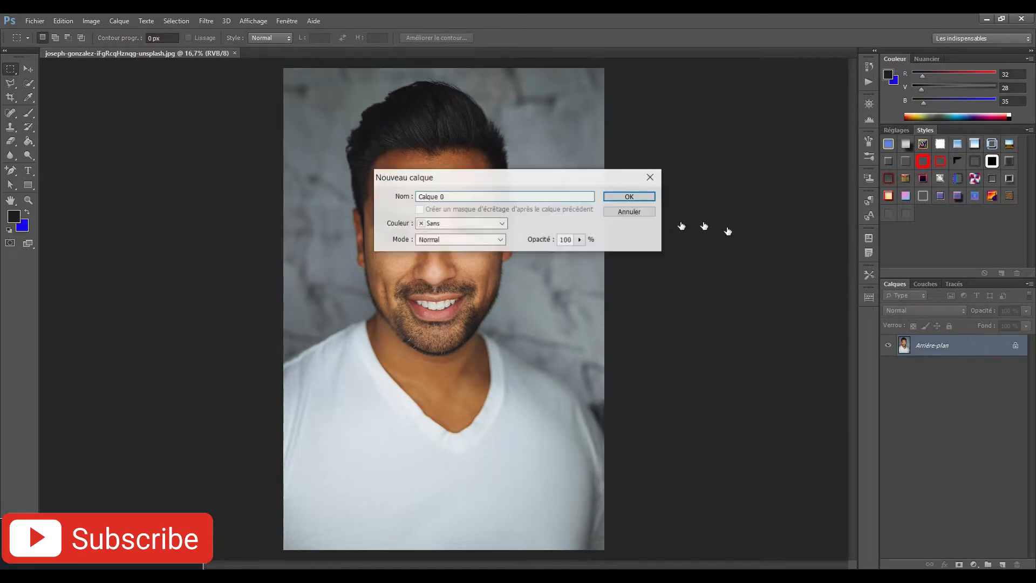
click(630, 197)
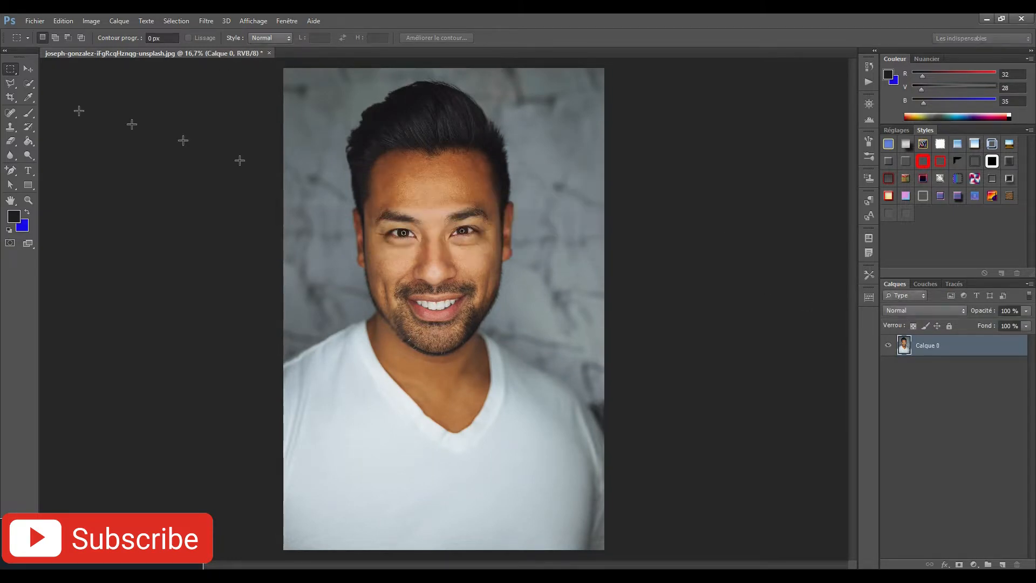
click(29, 68)
click(89, 21)
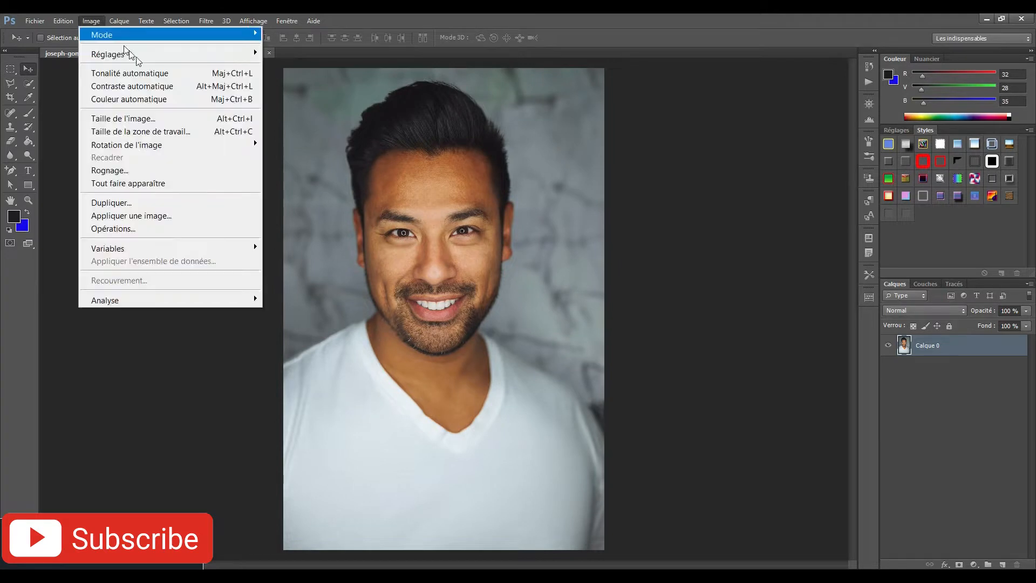
mouse_move(218, 54)
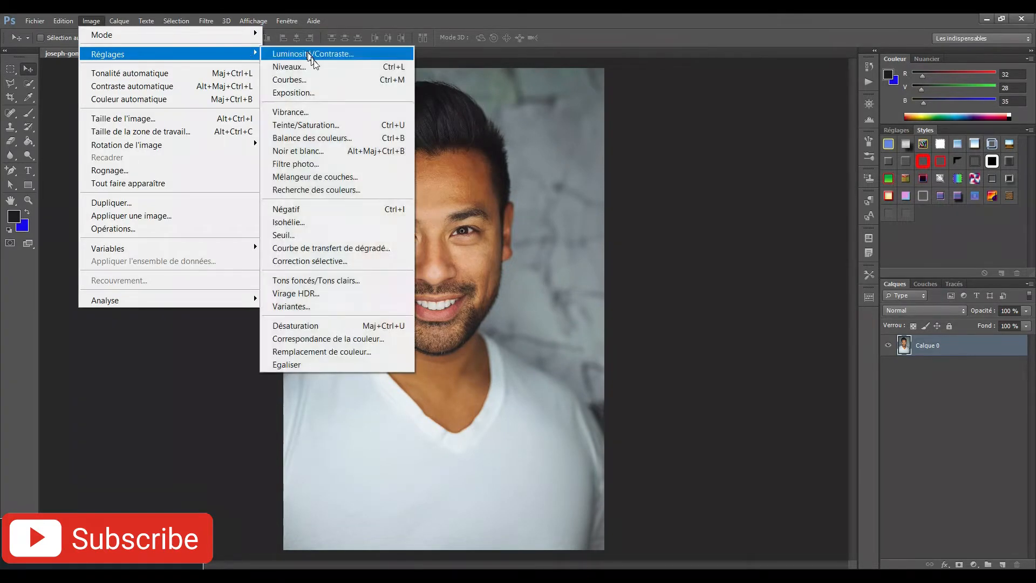
click(363, 326)
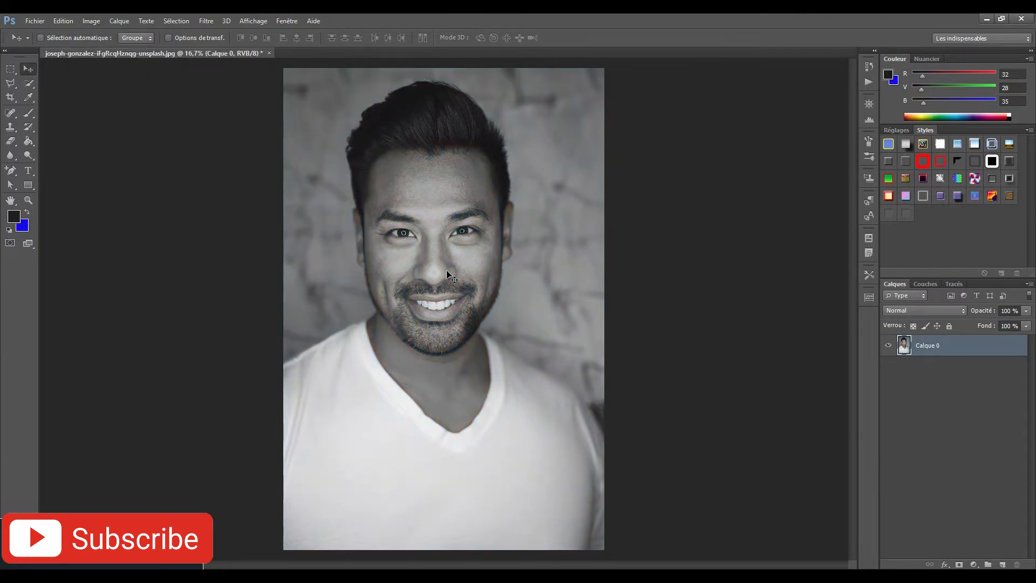
- Select the man's whole head, from hair to chin, with the Quick Selection tool and copy it to a new layer
click(28, 83)
mouse_move(458, 212)
mouse_down()
mouse_move(411, 116)
mouse_move(386, 221)
mouse_move(427, 321)
mouse_move(432, 305)
mouse_move(391, 318)
mouse_move(556, 349)
mouse_up()
scroll(397, 311, up, 2)
drag(478, 185, 485, 273)
drag(539, 197, 310, 197)
drag(522, 180, 520, 248)
drag(461, 193, 480, 240)
scroll(480, 240, down, 2)
right_click(456, 203)
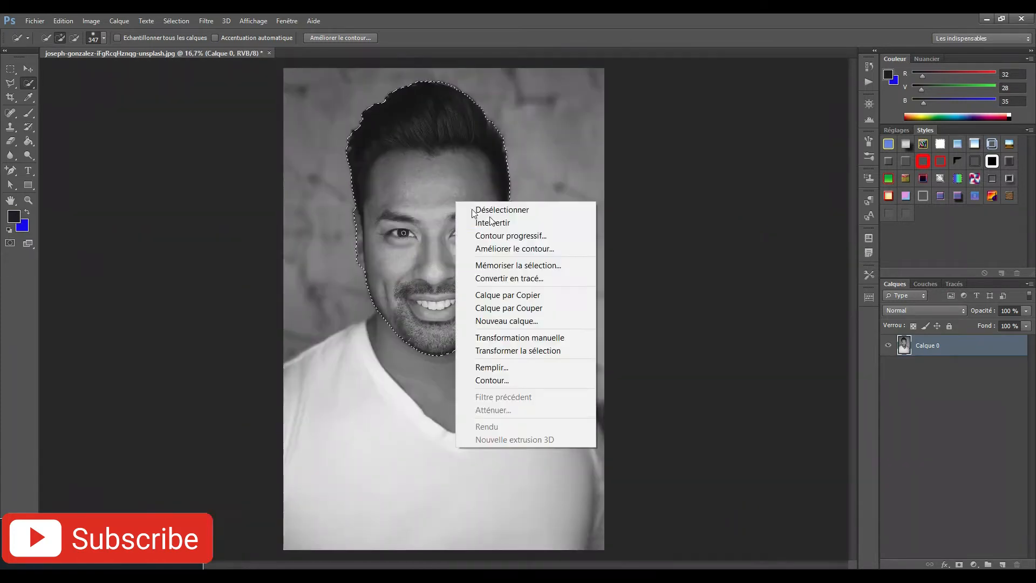
click(507, 295)
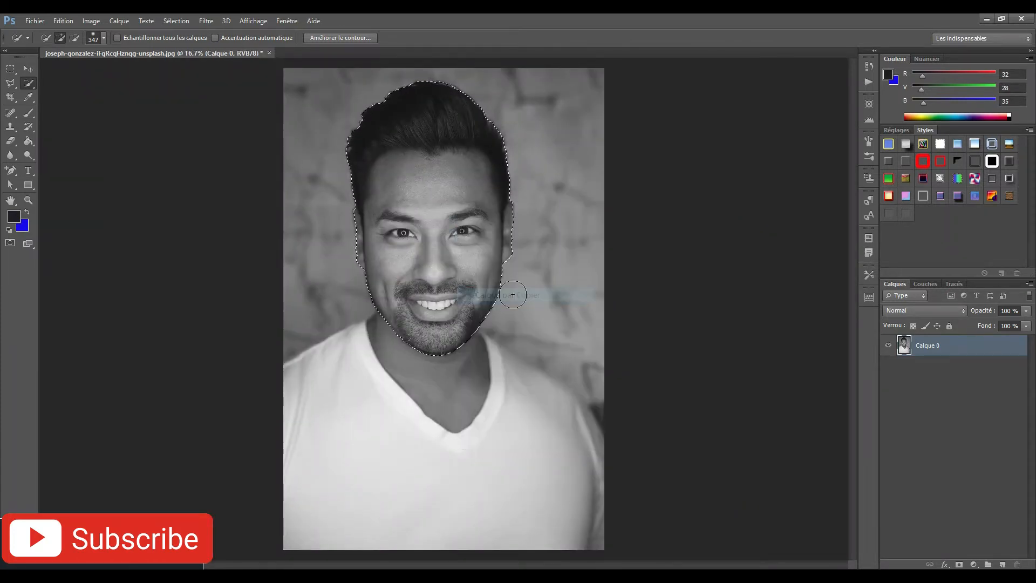
- Delete the original photo layer Calque 0 and move the cut-out head down to the middle of the canvas
click(944, 371)
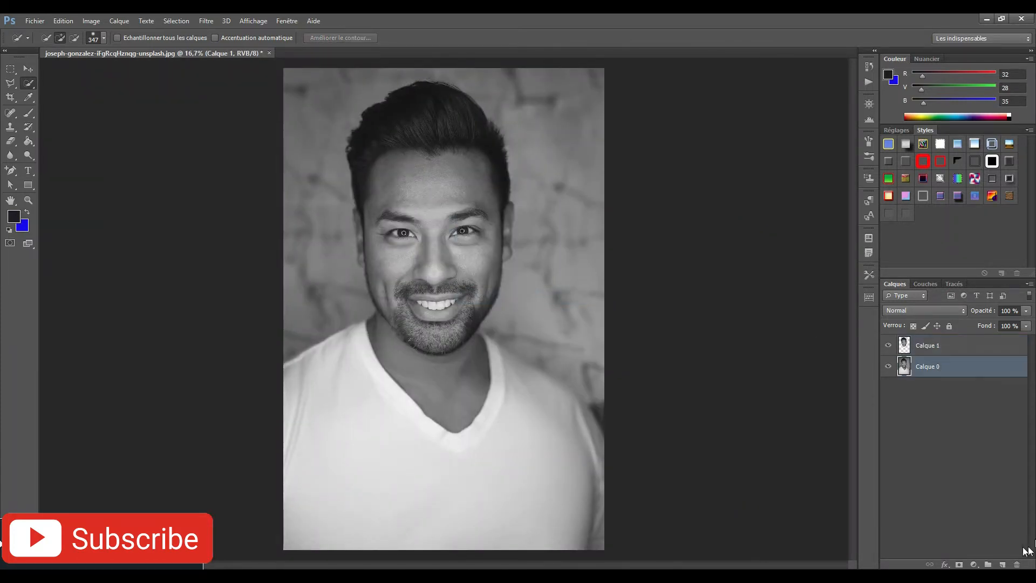
click(1017, 563)
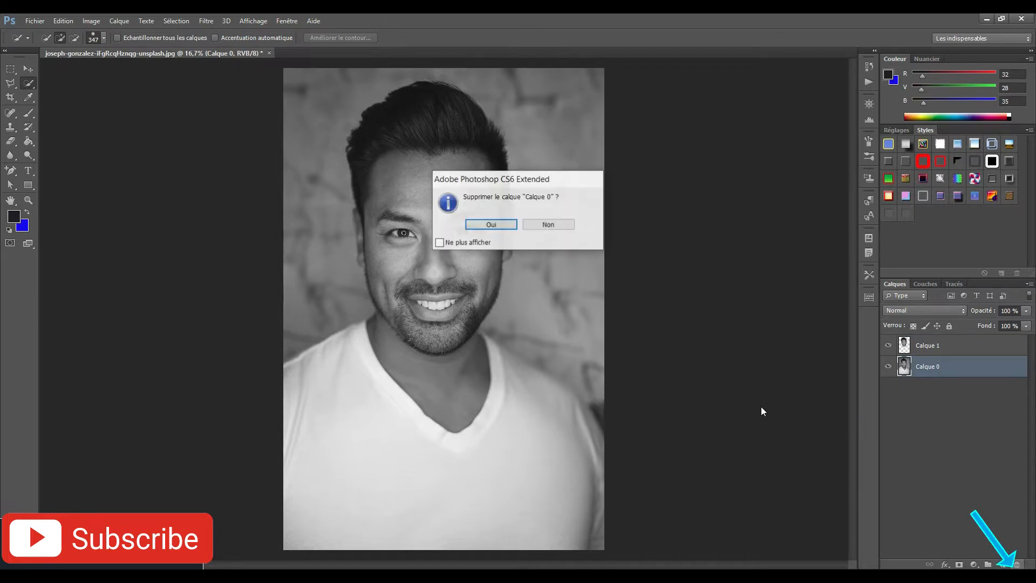
click(489, 226)
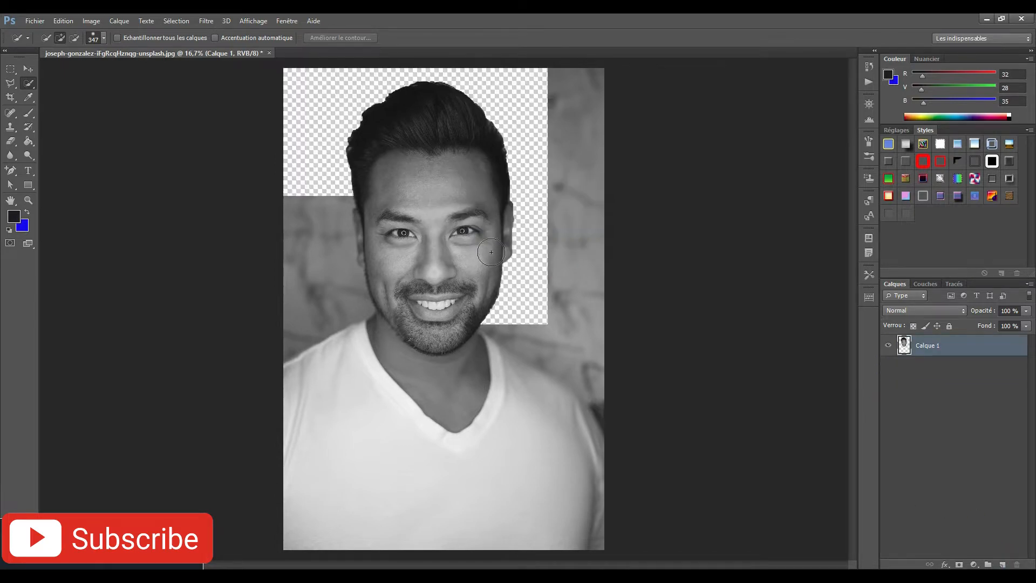
click(29, 67)
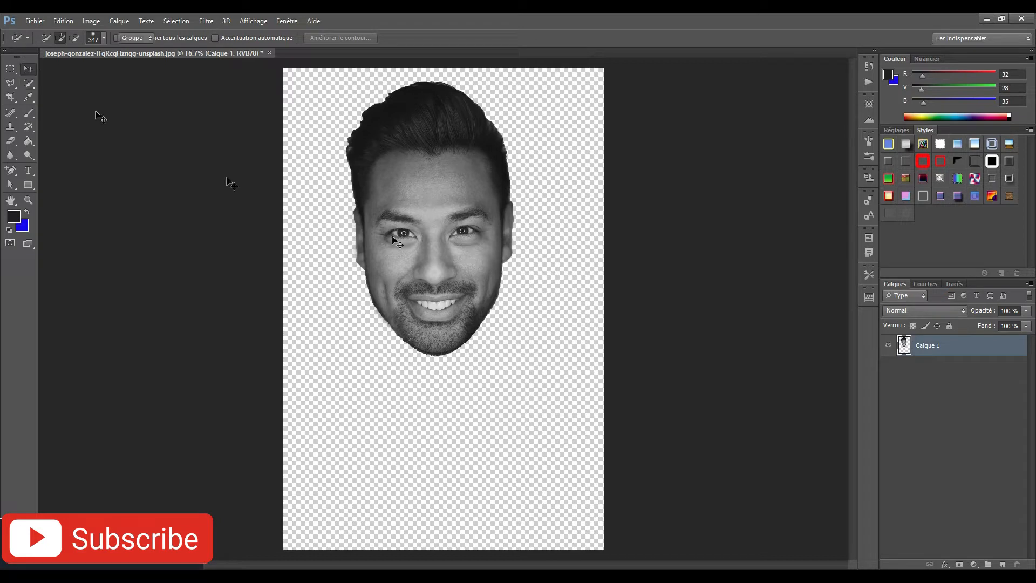
drag(460, 299, 468, 377)
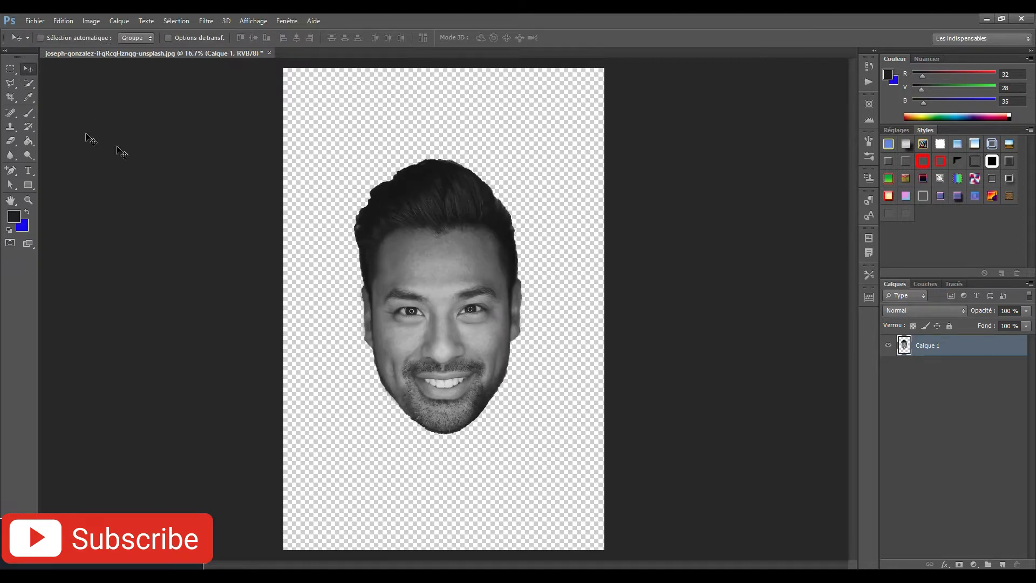
- Draw a flat ellipse about 1711 by 137 px across the hairline, with no fill and a red 3 pt stroke
click(28, 184)
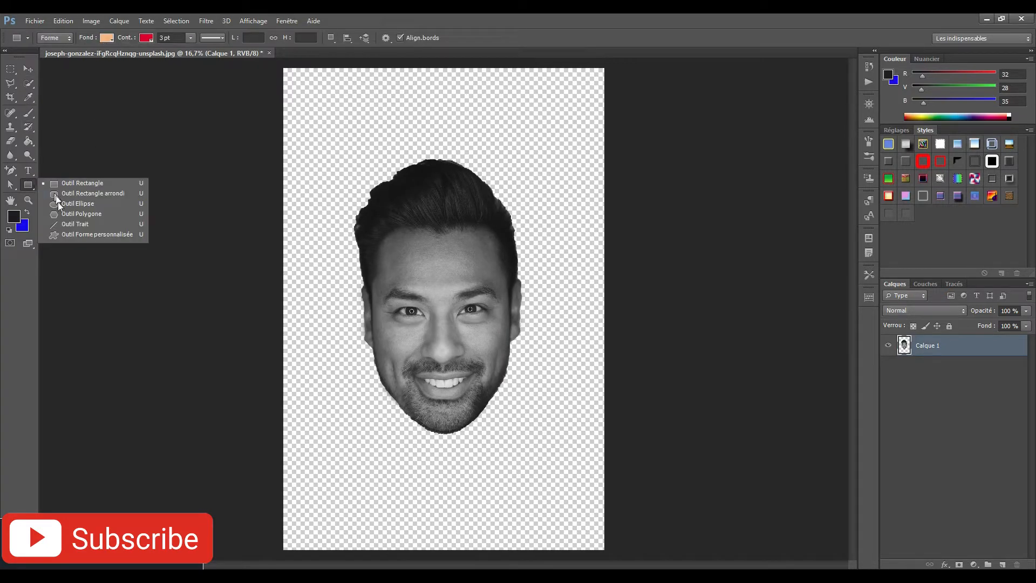
click(66, 205)
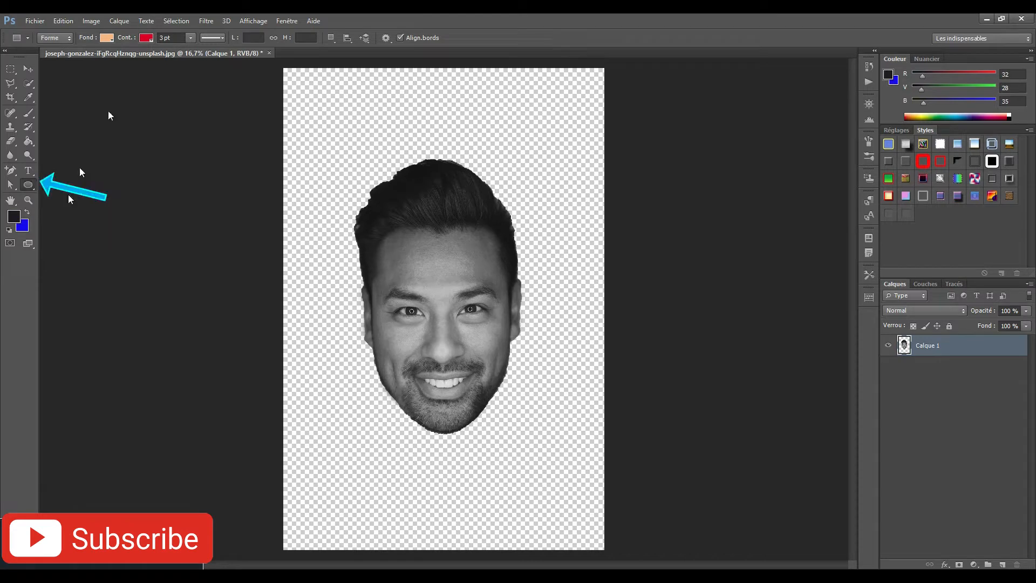
click(147, 40)
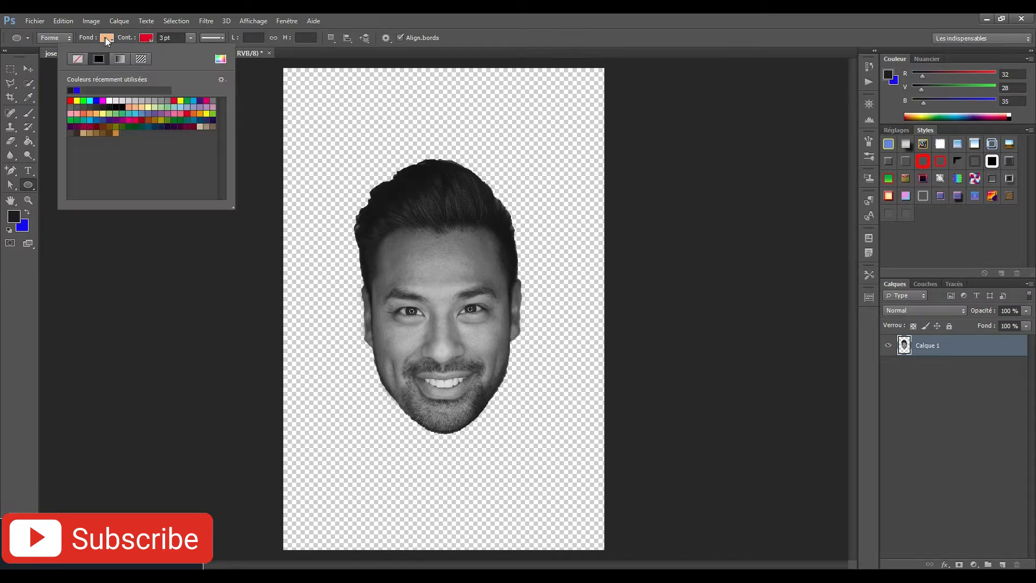
click(107, 38)
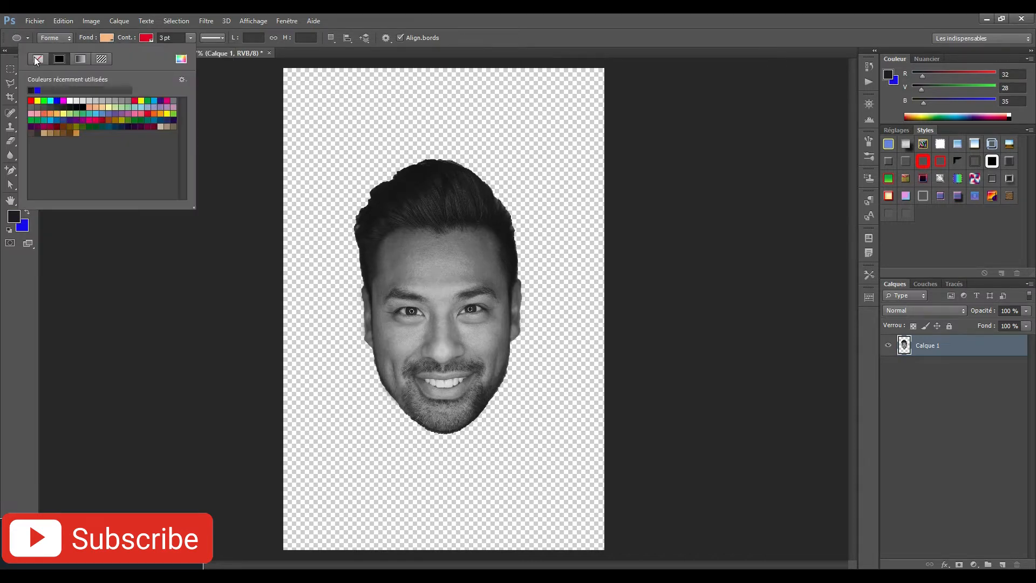
click(429, 241)
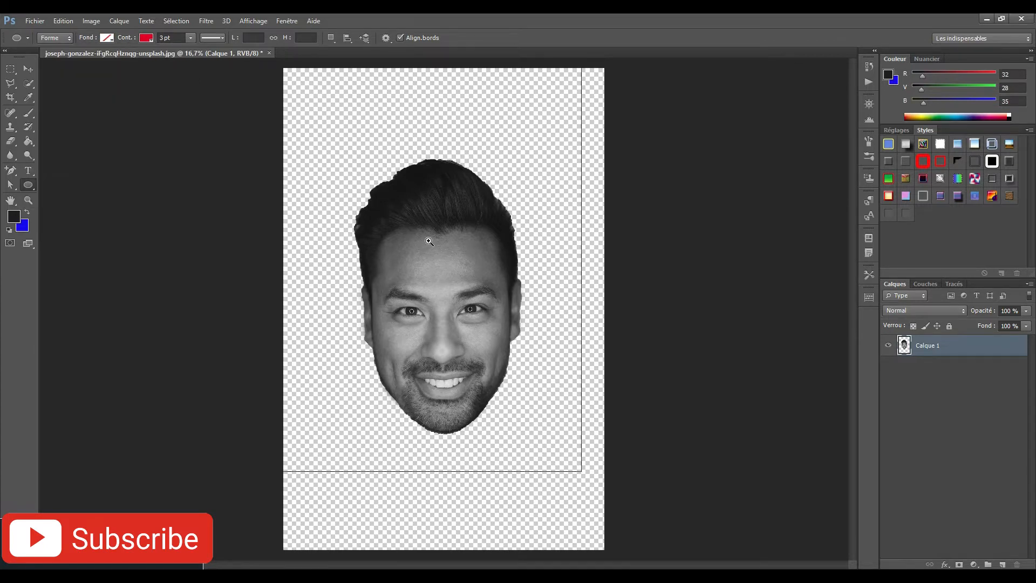
ctrl+click(429, 242)
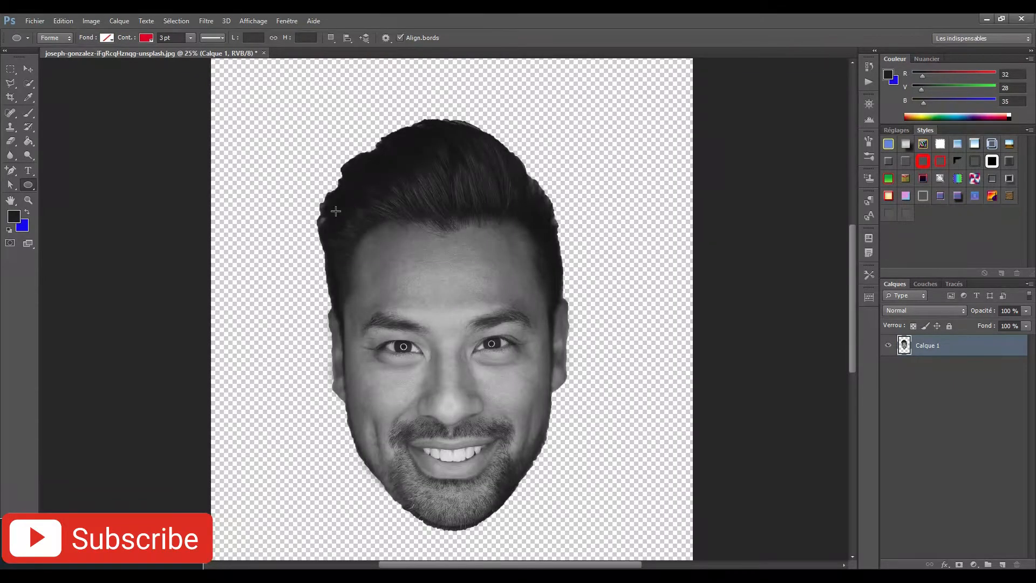
drag(325, 214, 556, 232)
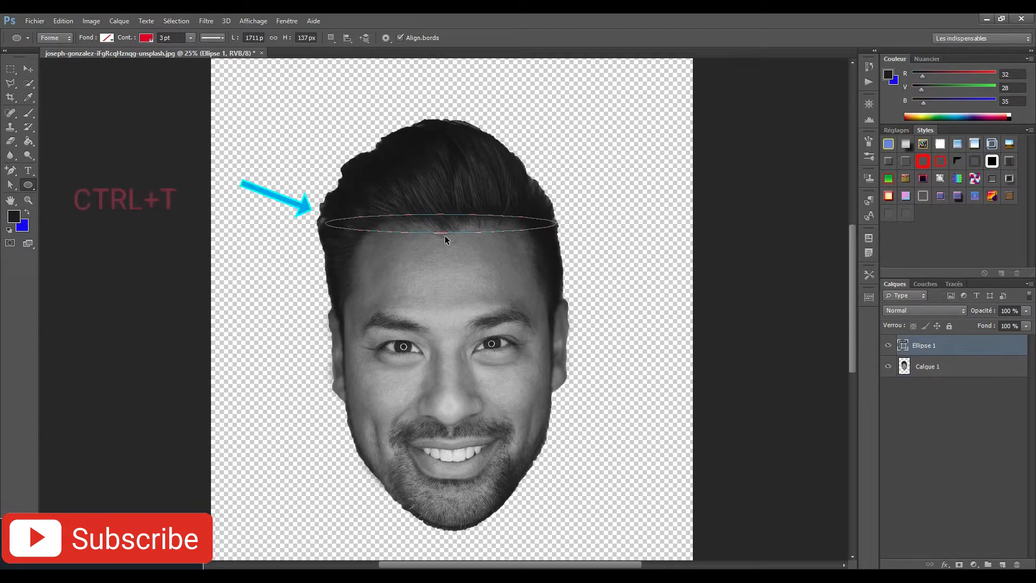
- Widen the hairline ellipse to about 102.8% so that it reaches the left edge of the head
key(ctrl+t)
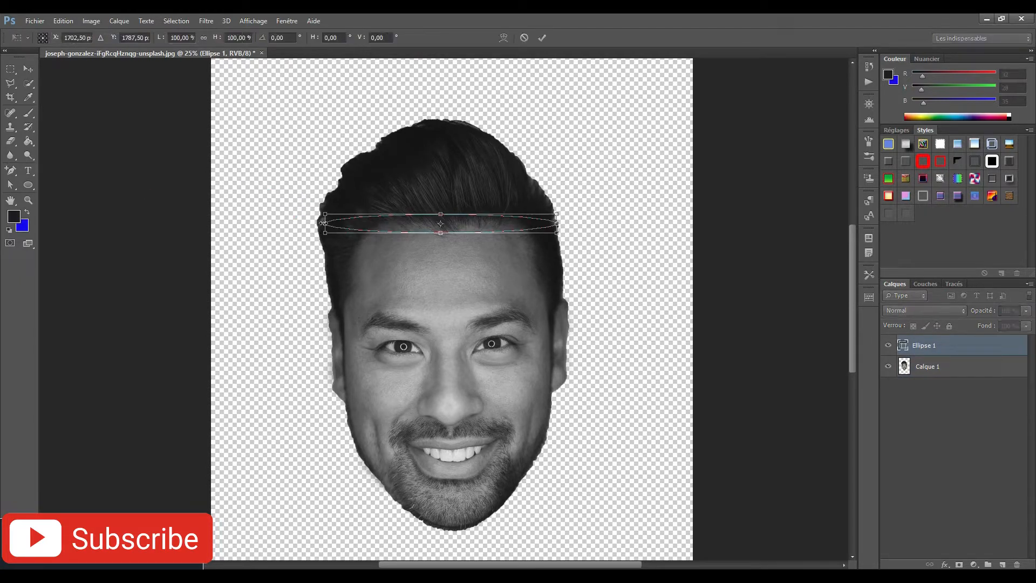
drag(318, 222, 316, 224)
key(ctrl+space)
click(407, 230)
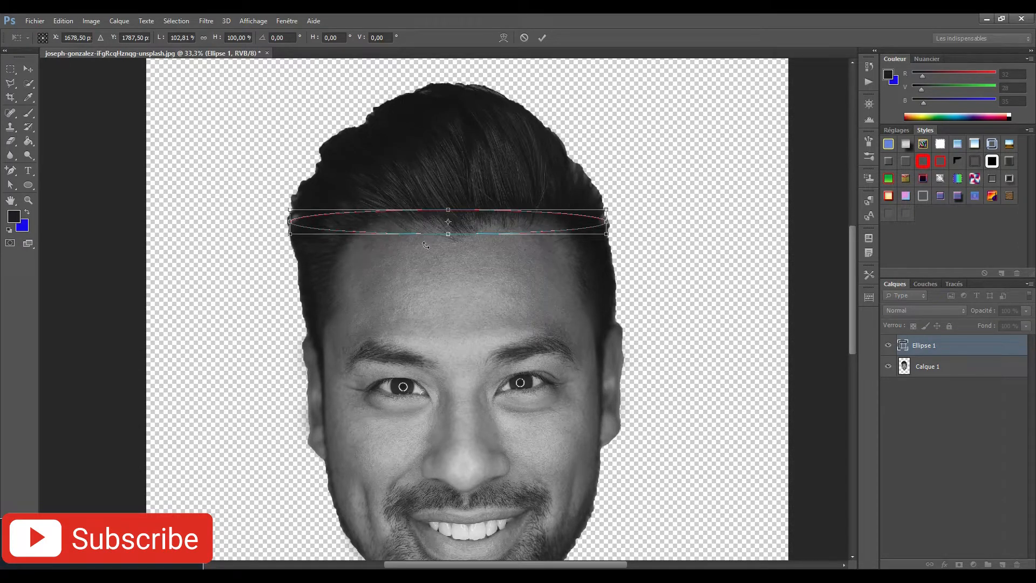
key(Return)
- Draw a second ellipse about 1783 by 145 px across the forehead just above the eyebrows and fit it to the head's width
key(space)
drag(443, 279, 431, 254)
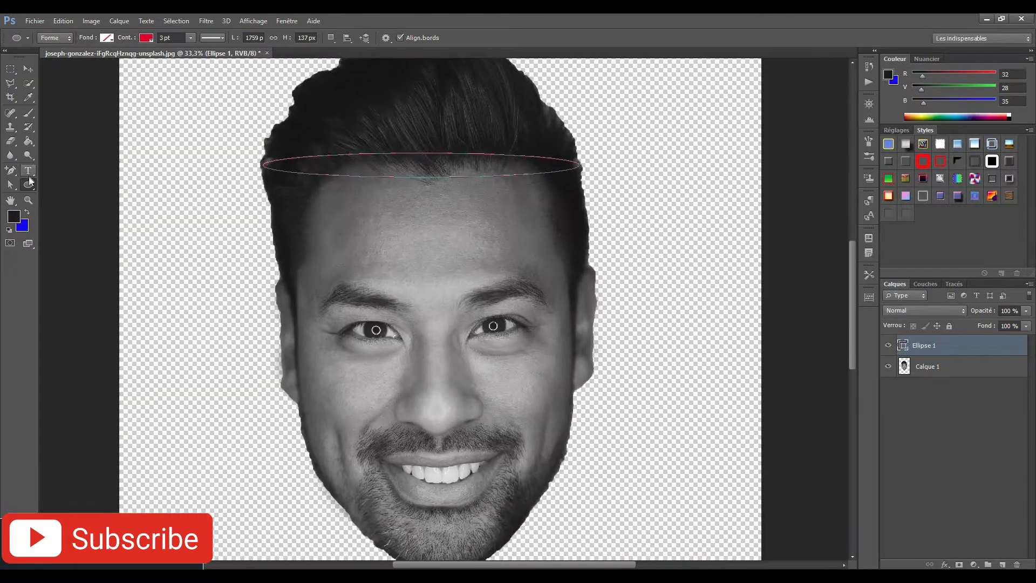
drag(274, 262, 594, 286)
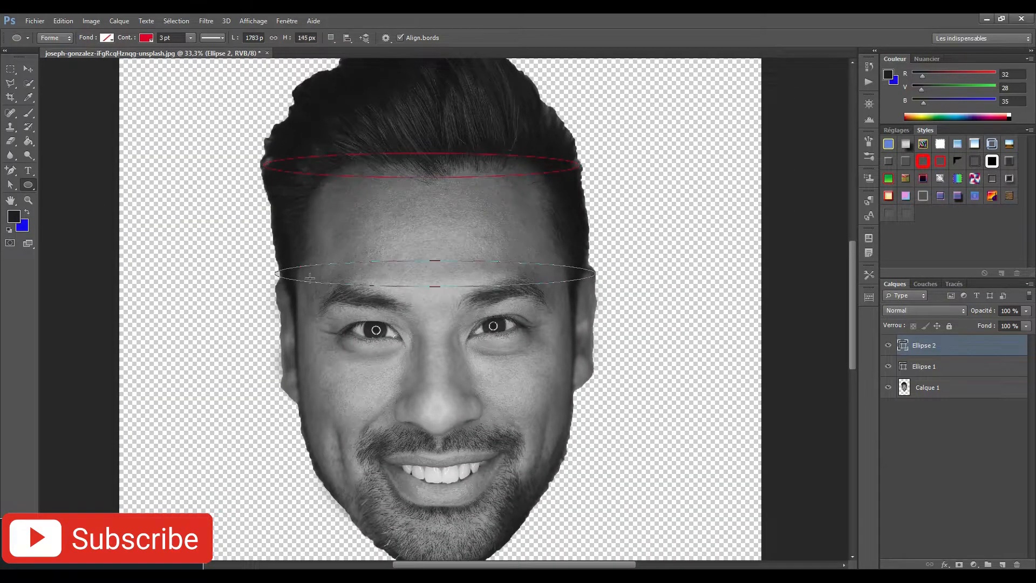
key(ctrl+t)
key(Return)
- Draw a third ellipse across the nose below the eyes and a fourth across the mouth, fitting the fourth to the jaw
drag(281, 359, 596, 378)
drag(304, 436, 560, 486)
key(ctrl+t)
drag(304, 462, 313, 463)
- Draw a fifth, smaller ellipse across the chin and narrow it to about 97% to fit between the jaw edges
drag(463, 463, 413, 347)
click(27, 87)
key(Return)
drag(321, 416, 501, 440)
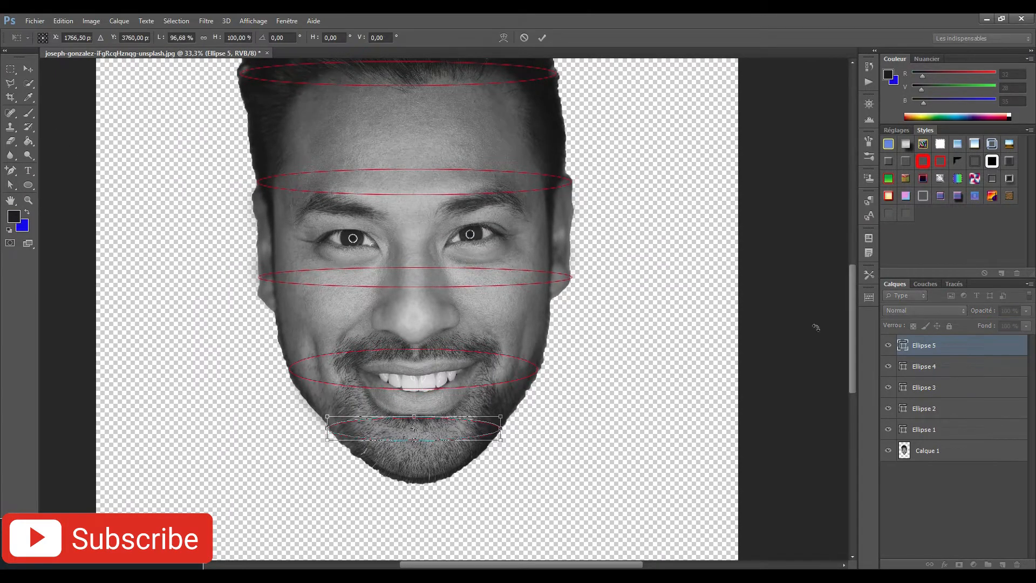
- Nudge the mouth ellipse, Ellipse 4, slightly down along the face
click(924, 367)
key(v)
key(Down)
key(Down)
key(Down)
key(Down)
key(Down)
key(Down)
key(Down)
key(Down)
key(Down)
key(Down)
key(Down)
key(Down)
key(Down)
key(Down)
key(Down)
key(Down)
key(Down)
key(Down)
key(Down)
key(Down)
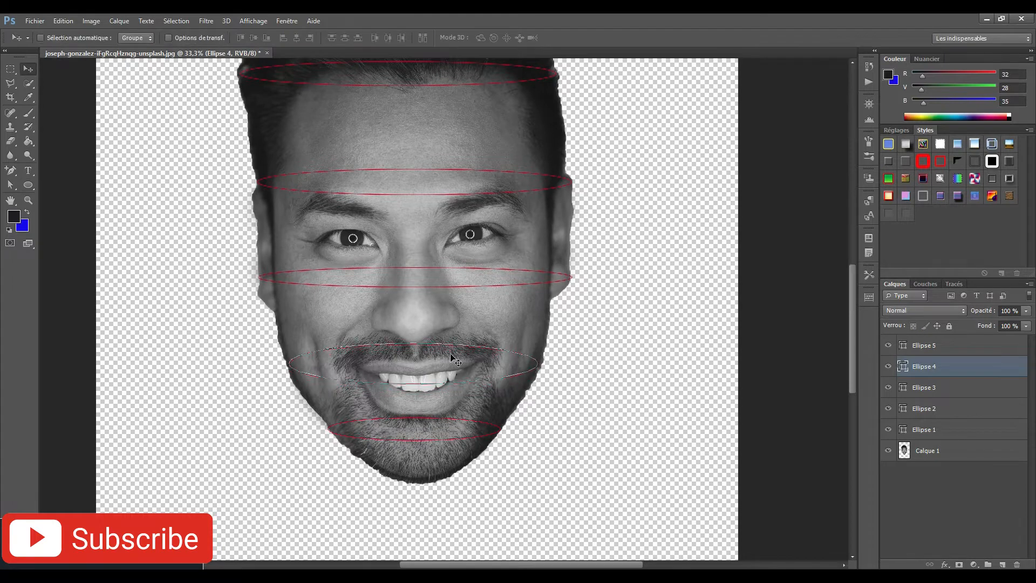
- Add anchor points at the left end of Ellipse 1 across the hairline and delete the ellipse's upper-left segment
key(ctrl+minus)
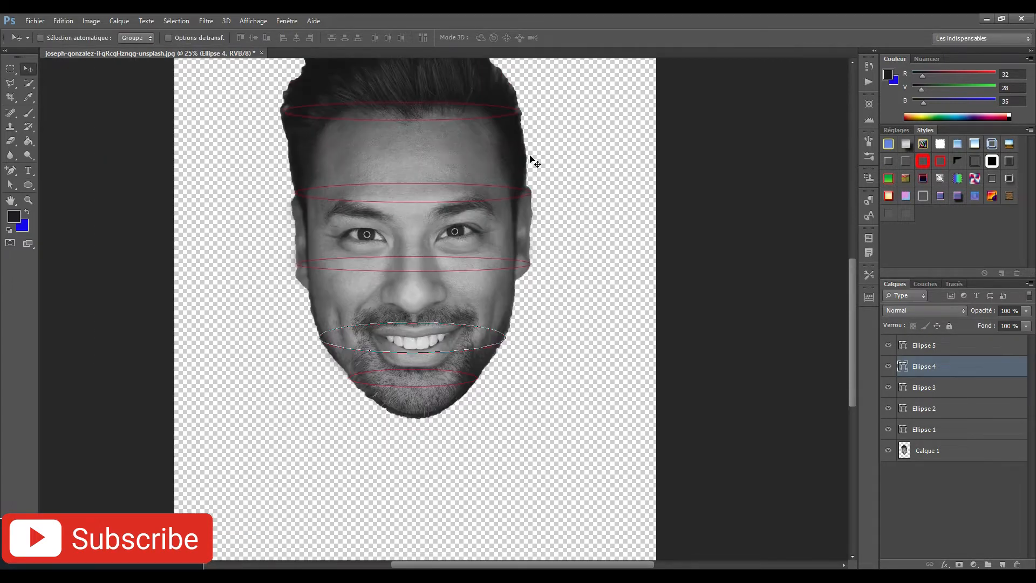
drag(443, 141, 455, 219)
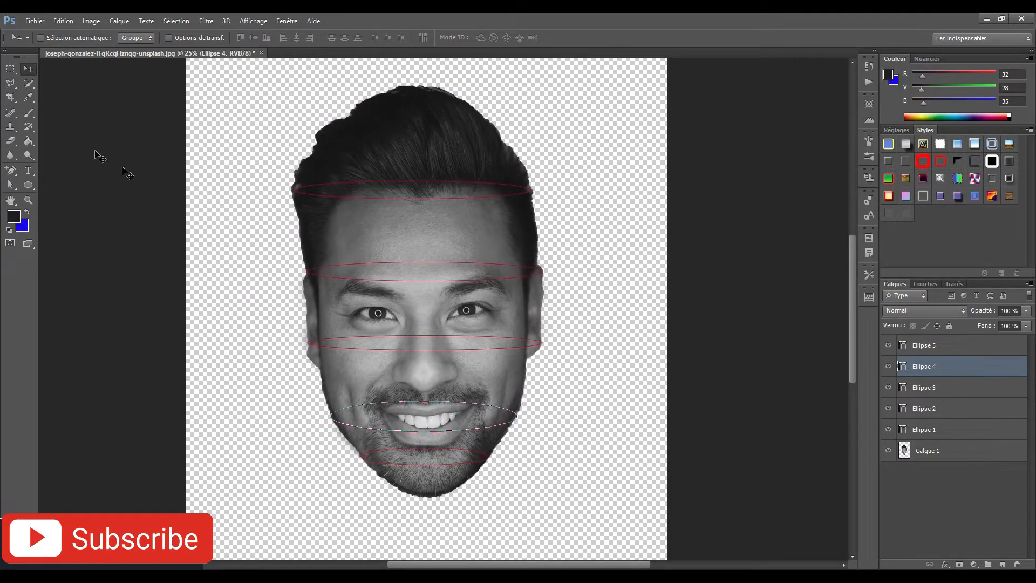
drag(17, 175, 46, 189)
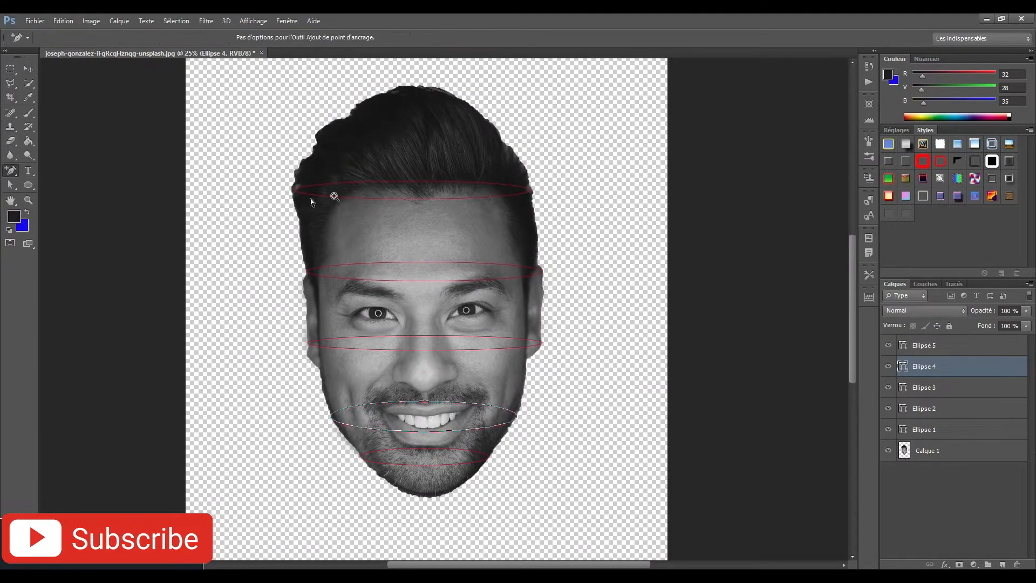
scroll(339, 194, up, 1)
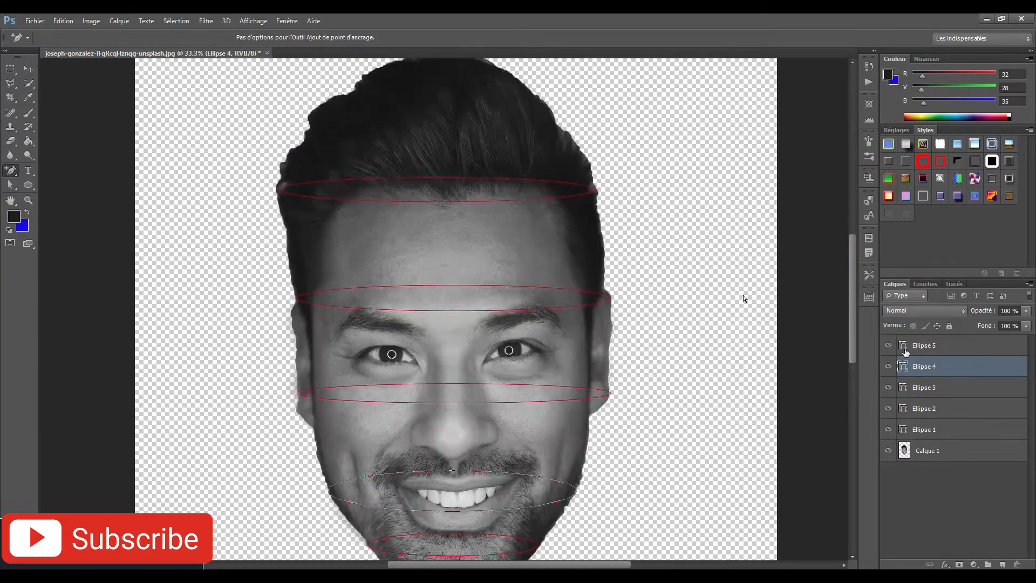
click(950, 433)
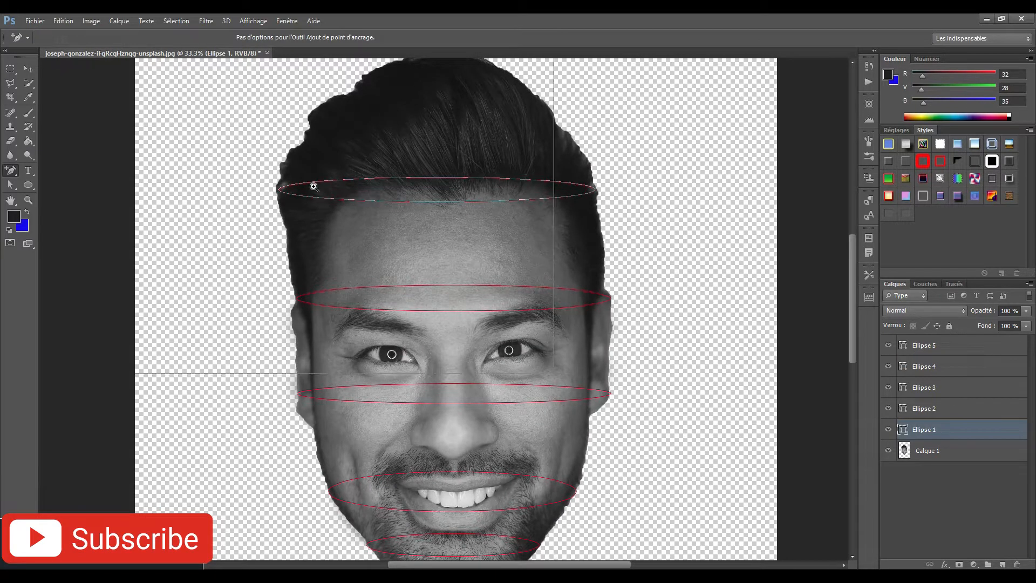
scroll(317, 188, up, 2)
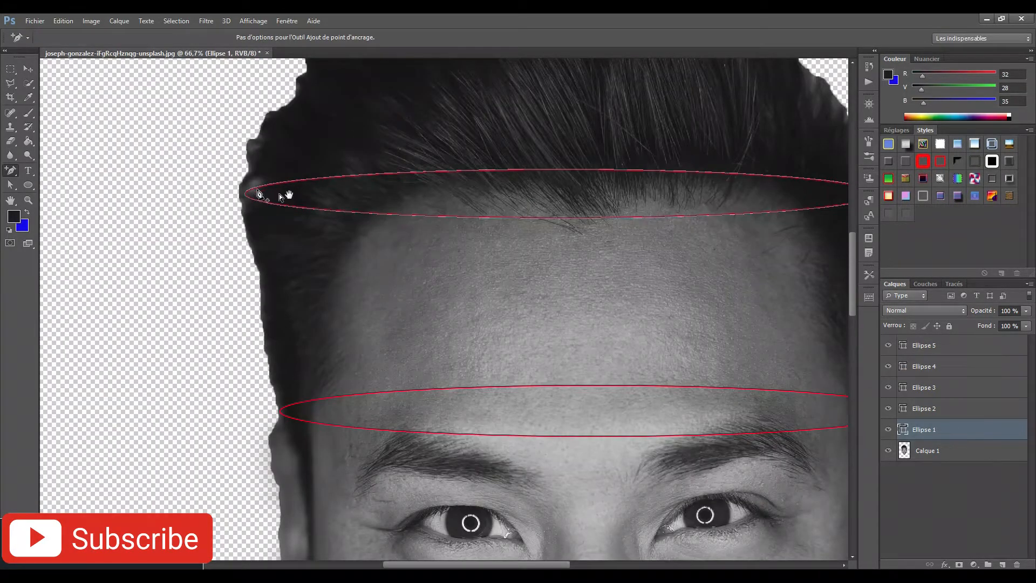
scroll(238, 193, up, 1)
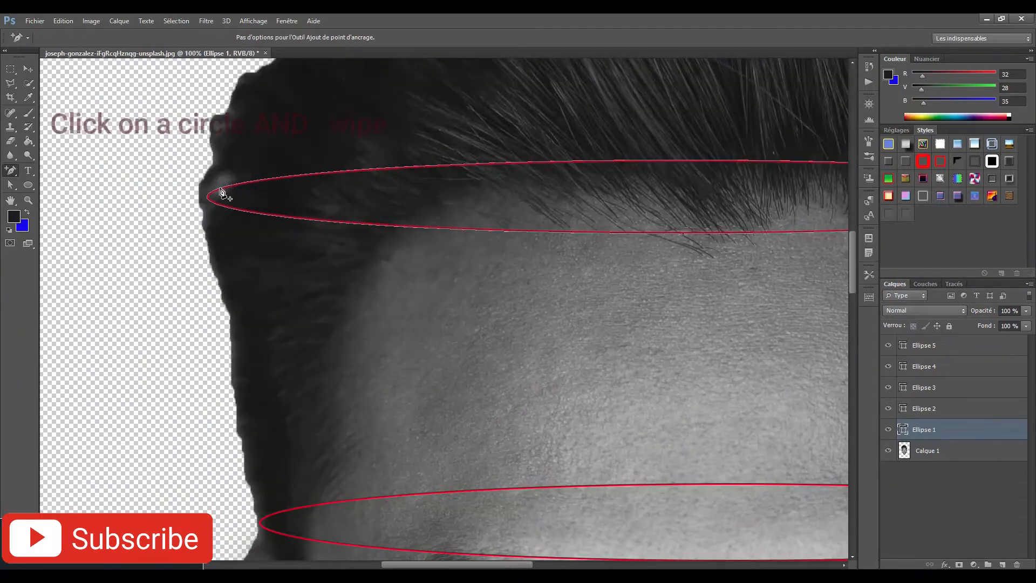
click(217, 189)
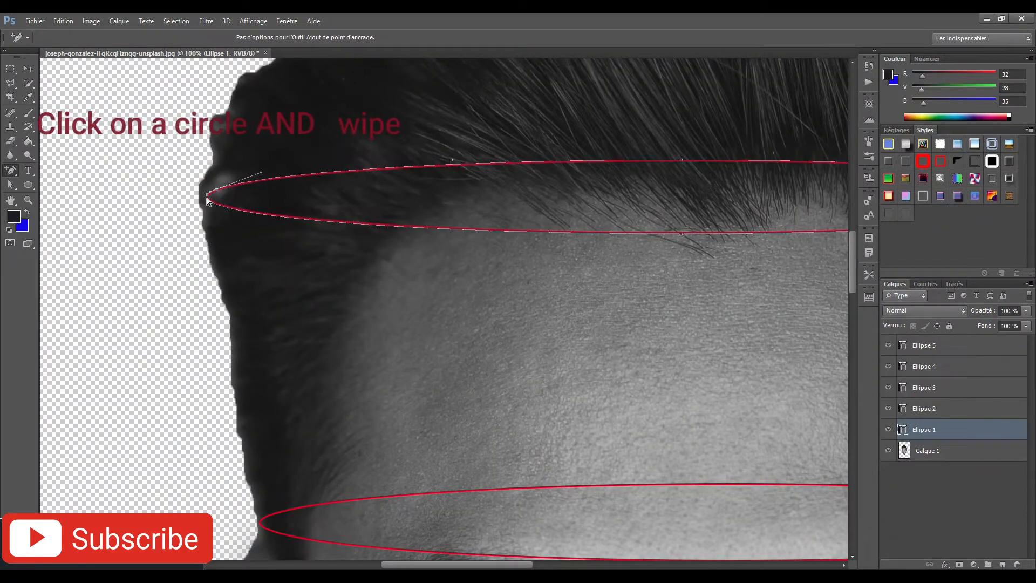
click(209, 201)
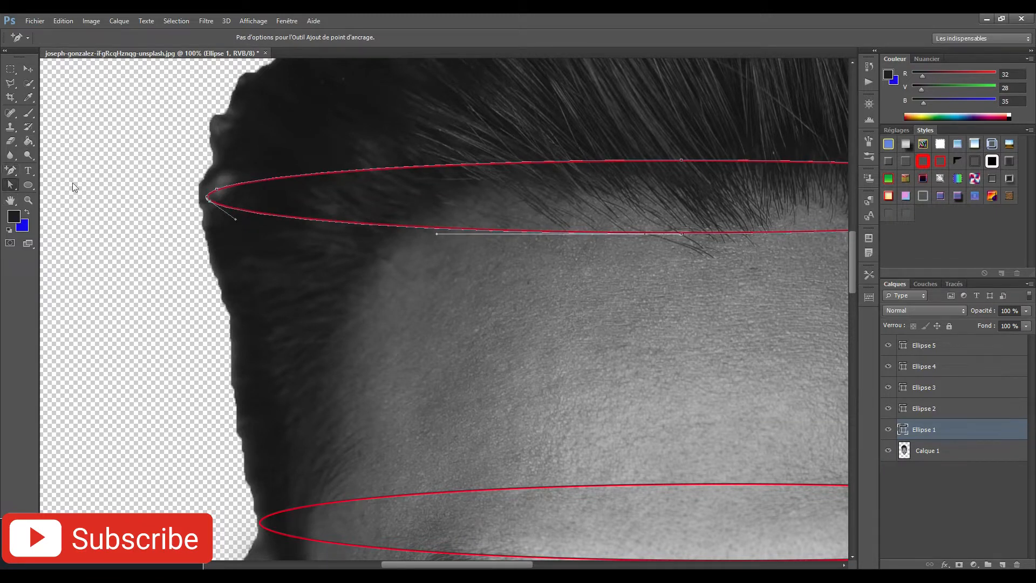
ctrl+click(217, 190)
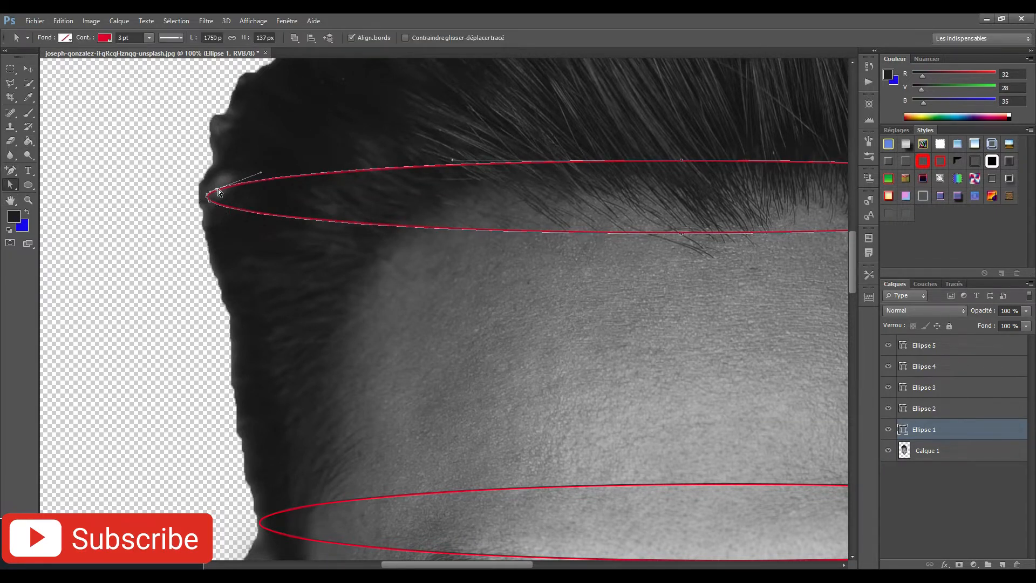
key(Delete)
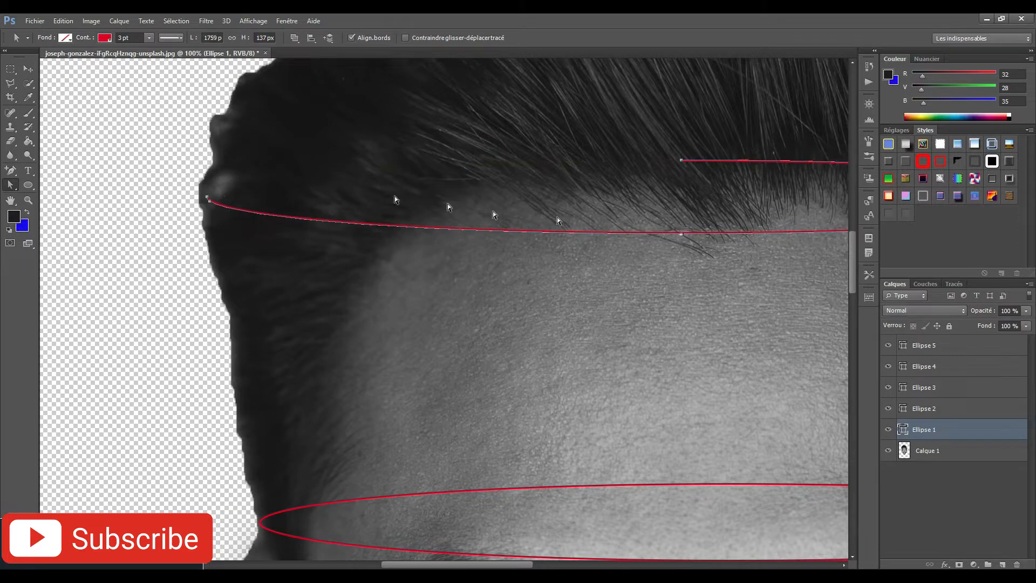
- Add an anchor point at the right end of Ellipse 1 and delete the rest of its upper arc
drag(755, 224, 475, 198)
drag(793, 199, 530, 225)
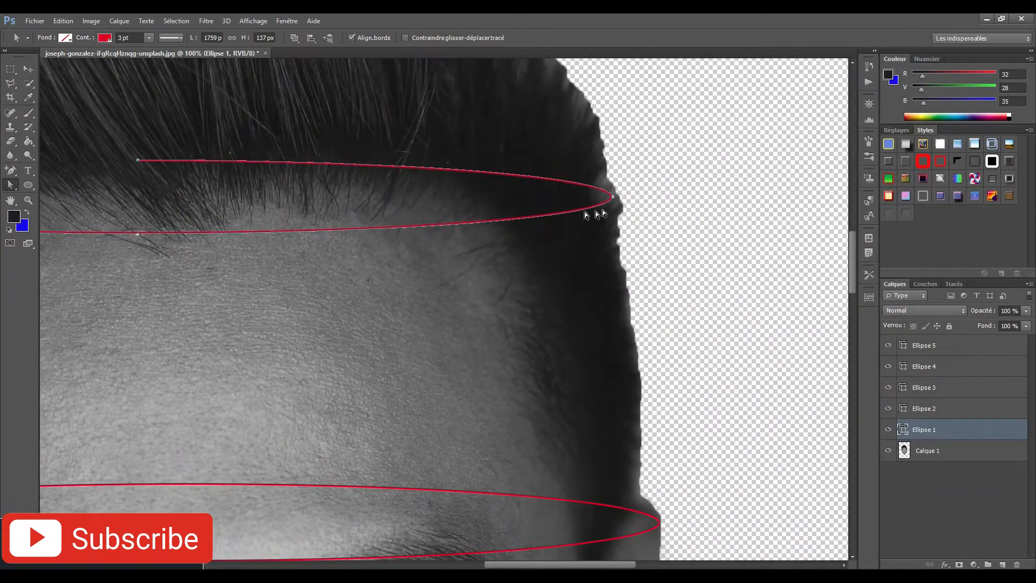
click(11, 171)
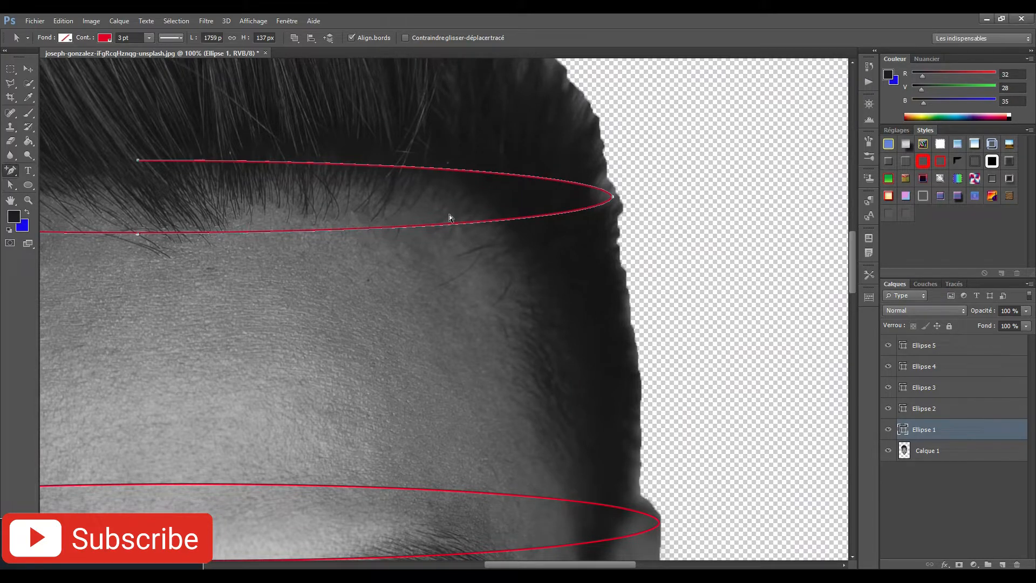
click(610, 196)
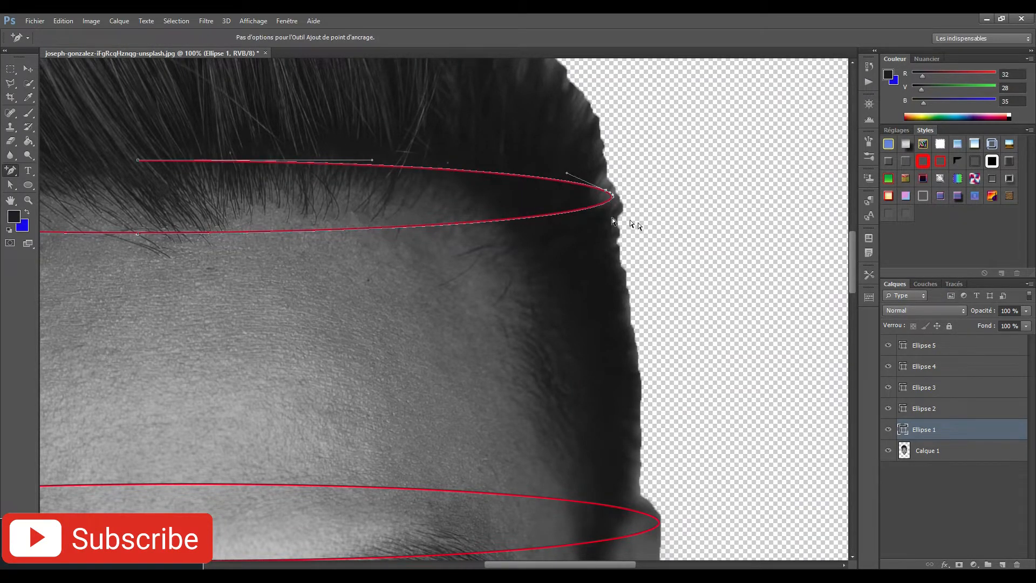
click(9, 185)
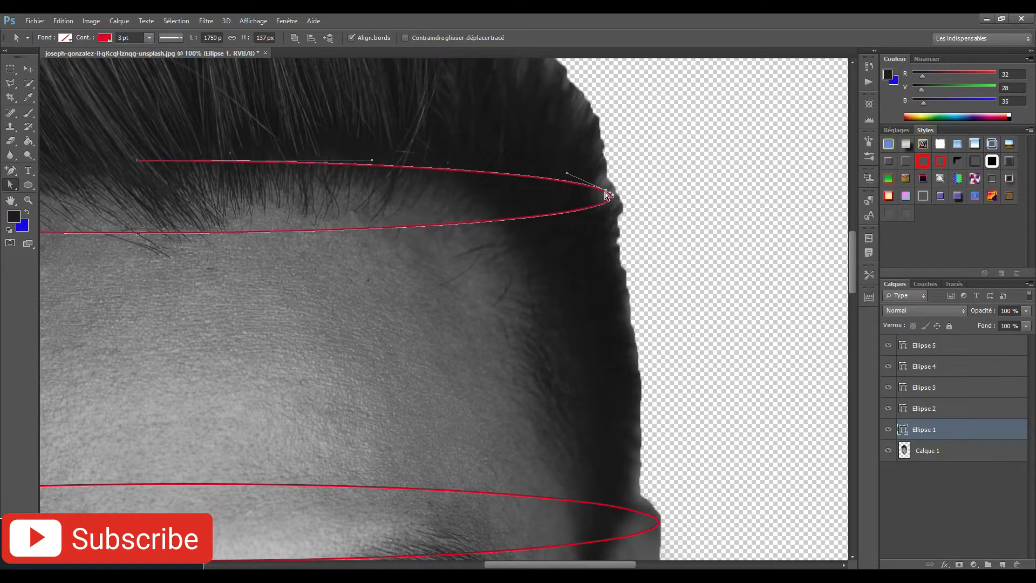
key(Delete)
- Add an anchor point at the right end of Ellipse 2 above the eyebrows and delete its upper-right segment
drag(326, 288, 443, 203)
drag(261, 233, 351, 218)
drag(442, 266, 280, 194)
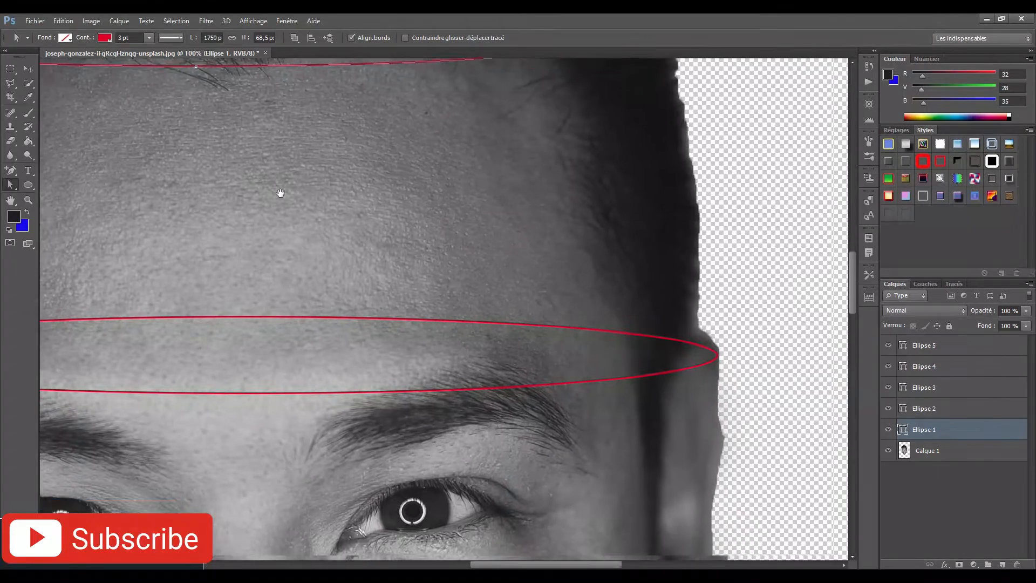
drag(537, 310, 453, 254)
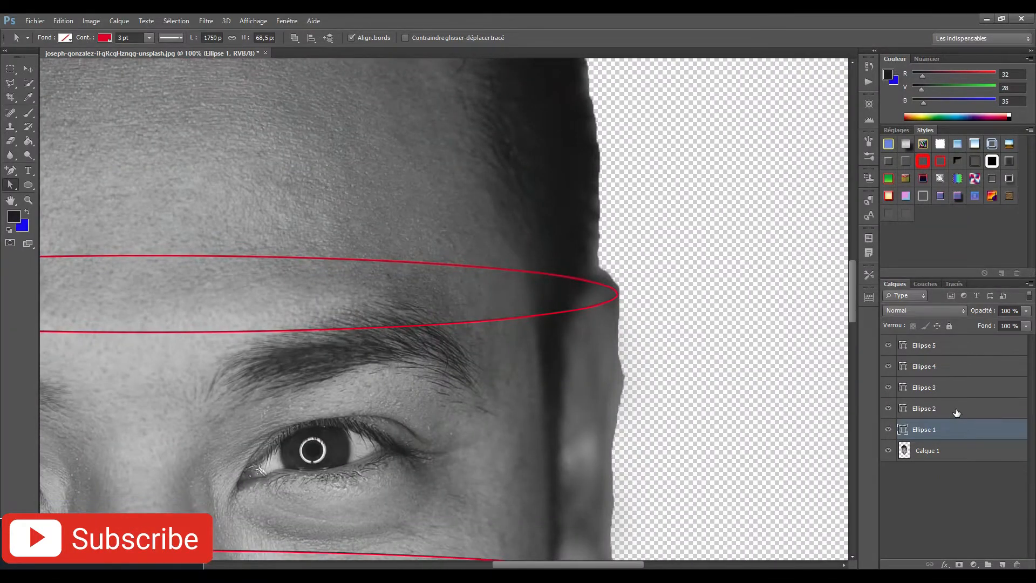
click(951, 409)
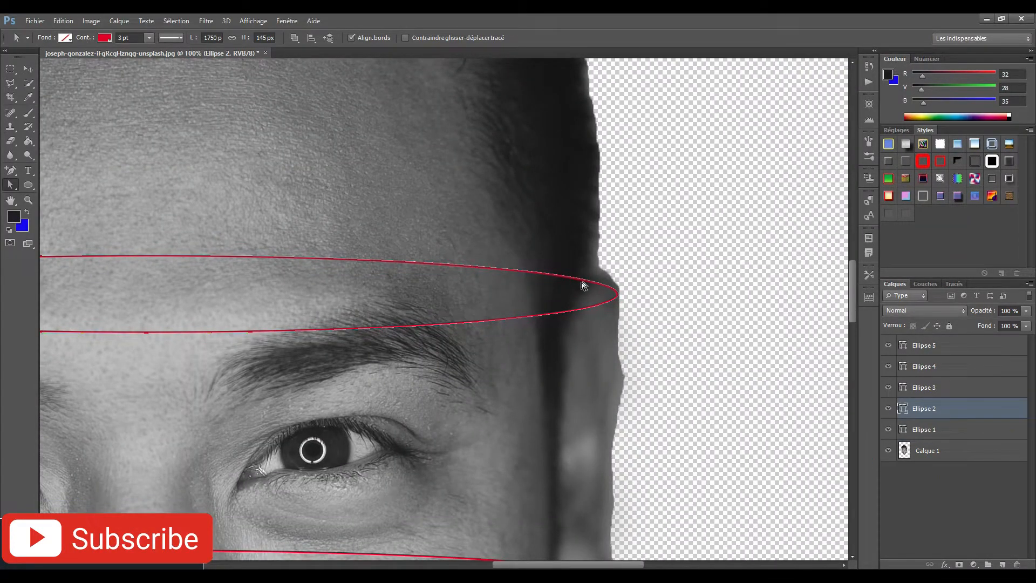
click(7, 173)
click(615, 287)
click(10, 185)
click(604, 283)
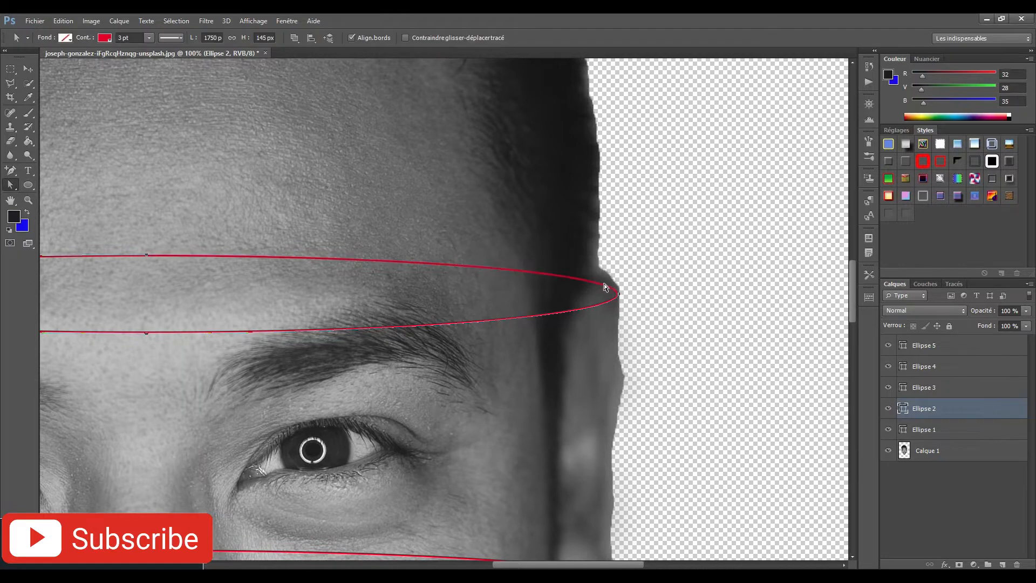
key(Delete)
- Add an anchor point at the left end of Ellipse 2 and delete the remaining upper arc
drag(302, 296, 826, 267)
drag(361, 267, 393, 266)
click(10, 171)
click(238, 260)
click(10, 185)
click(238, 260)
key(Delete)
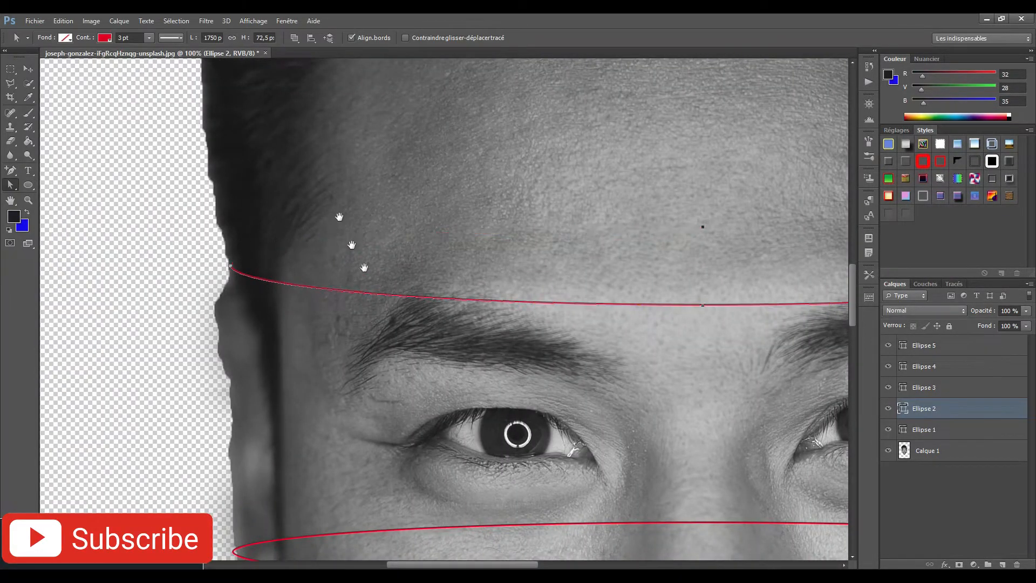
- Add an anchor point at the left end of Ellipse 3 across the nose and delete its upper-left segment
drag(377, 319, 330, 91)
click(922, 390)
click(10, 171)
click(199, 315)
click(10, 185)
click(200, 315)
key(Delete)
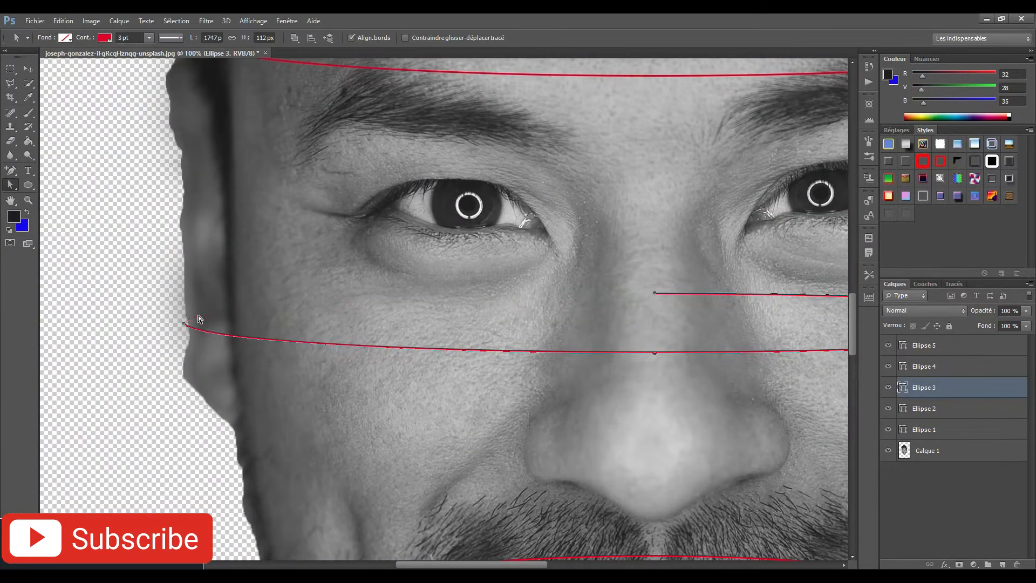
- Add an anchor point at the right end of Ellipse 3 and delete its upper-right segment, leaving the lower curve
drag(695, 232, 138, 200)
click(10, 171)
click(552, 284)
click(10, 185)
click(551, 285)
key(Delete)
- Add an anchor point at the right end of Ellipse 4 across the mouth and delete its upper-right segment
drag(471, 511, 555, 286)
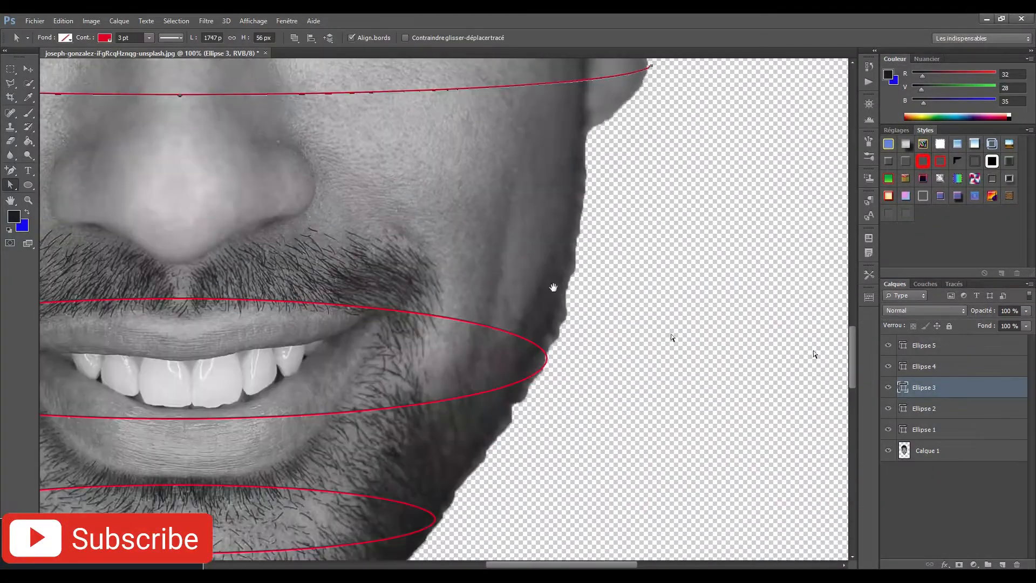
click(923, 408)
click(10, 171)
click(923, 366)
click(532, 340)
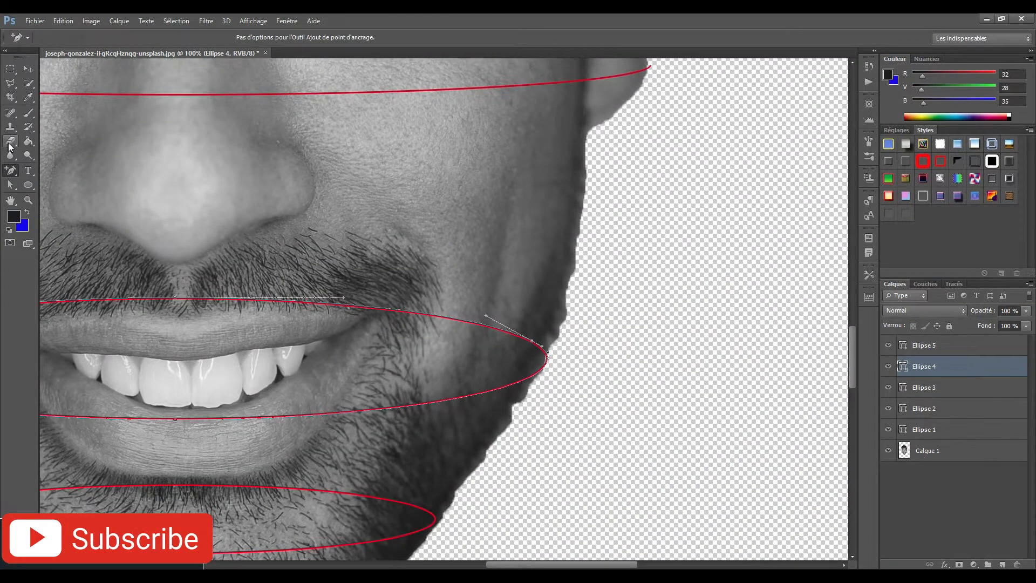
click(11, 185)
key(Delete)
- Add an anchor point at the left end of Ellipse 4 and delete the rest of its upper arc
drag(146, 310, 596, 277)
click(10, 171)
click(267, 310)
click(10, 185)
click(268, 311)
key(Delete)
- Add anchor points at both ends of Ellipse 5 across the chin and delete its upper arc
drag(389, 273, 216, 114)
click(923, 345)
click(10, 171)
click(197, 297)
key(Delete)
click(700, 300)
key(Delete)
- Duplicate the head layer Calque 1 six times
drag(564, 260, 566, 298)
alt+click(520, 255)
alt+click(521, 255)
drag(519, 216, 506, 477)
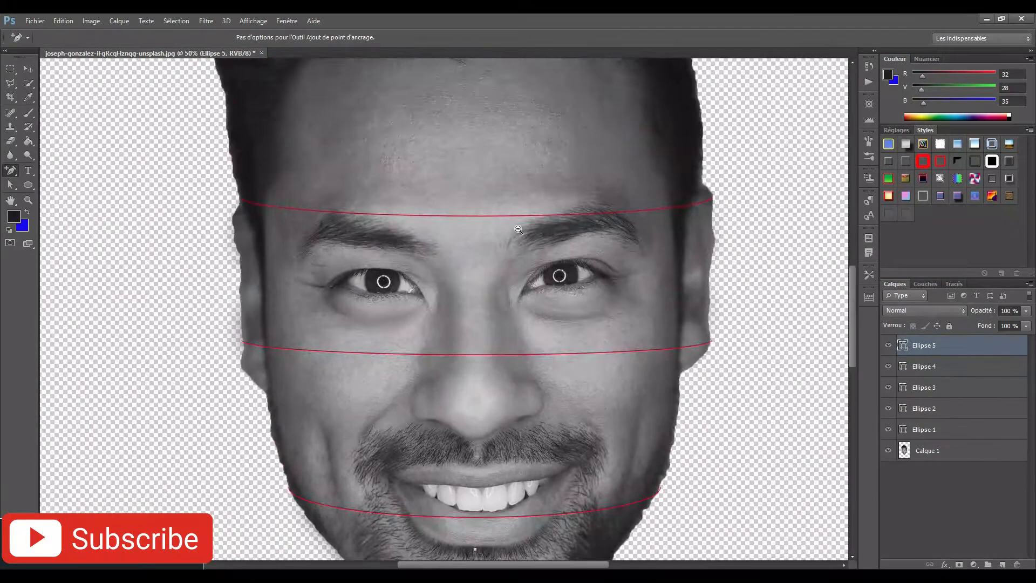
alt+click(522, 180)
drag(542, 240, 469, 255)
alt+click(468, 256)
click(939, 461)
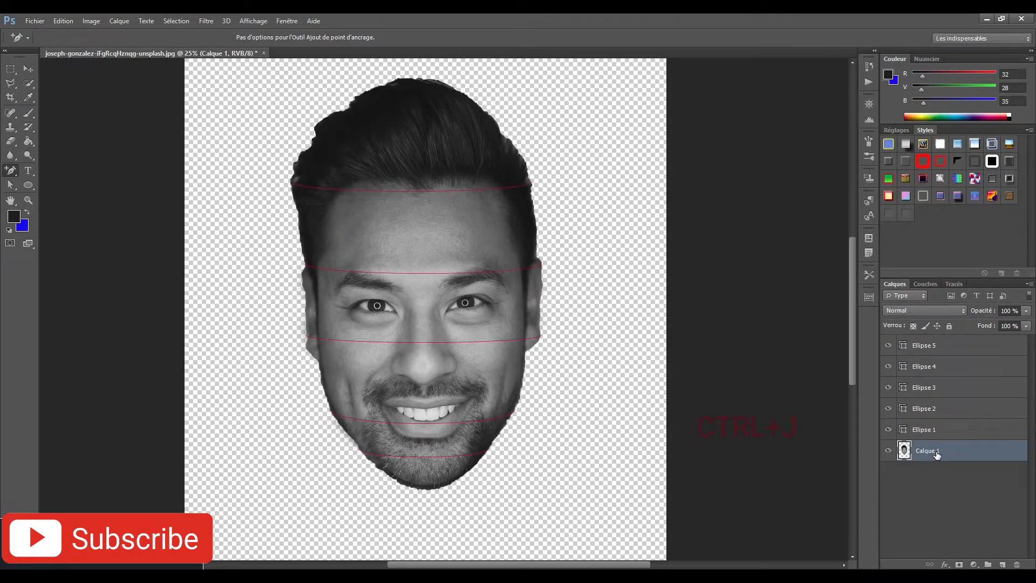
key(ctrl+j)
key(ctrl+j)
key(ctrl+j)
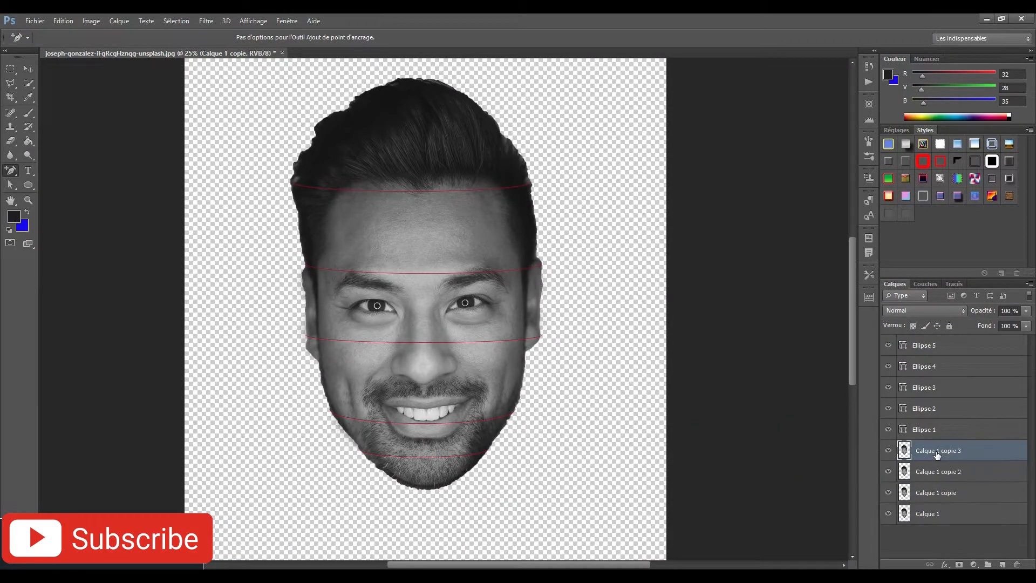
key(ctrl+j)
key(ctrl+j)
key(ctrl+j)
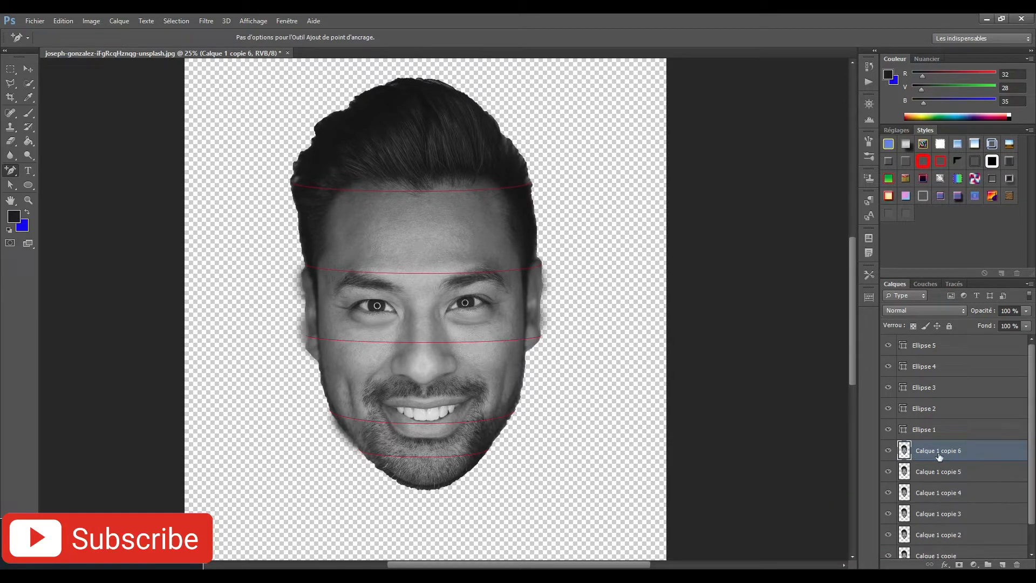
- Hide Calque 1 and all its copies except Calque 1 copie 6
click(887, 492)
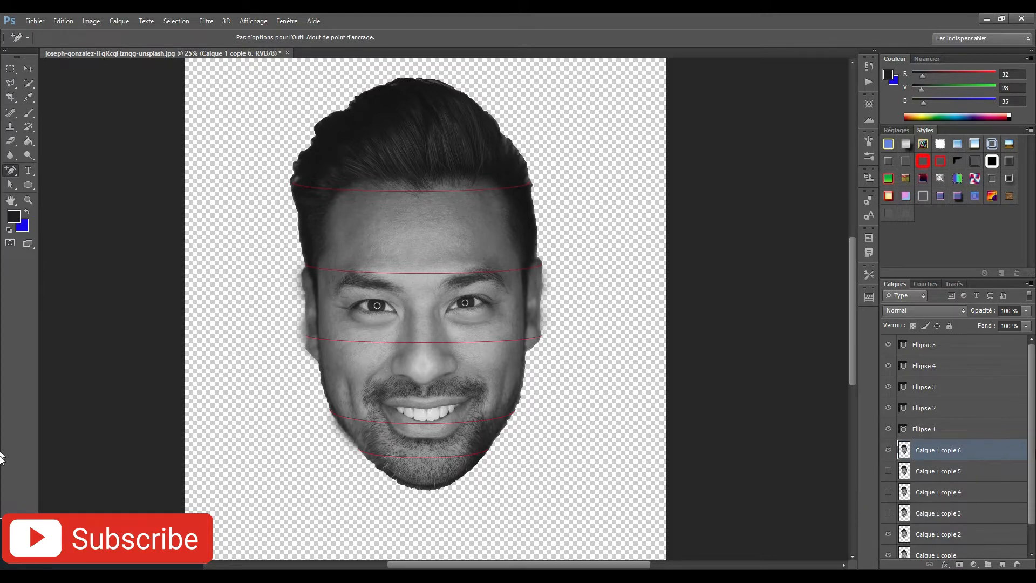
scroll(919, 500, down, 1)
click(888, 527)
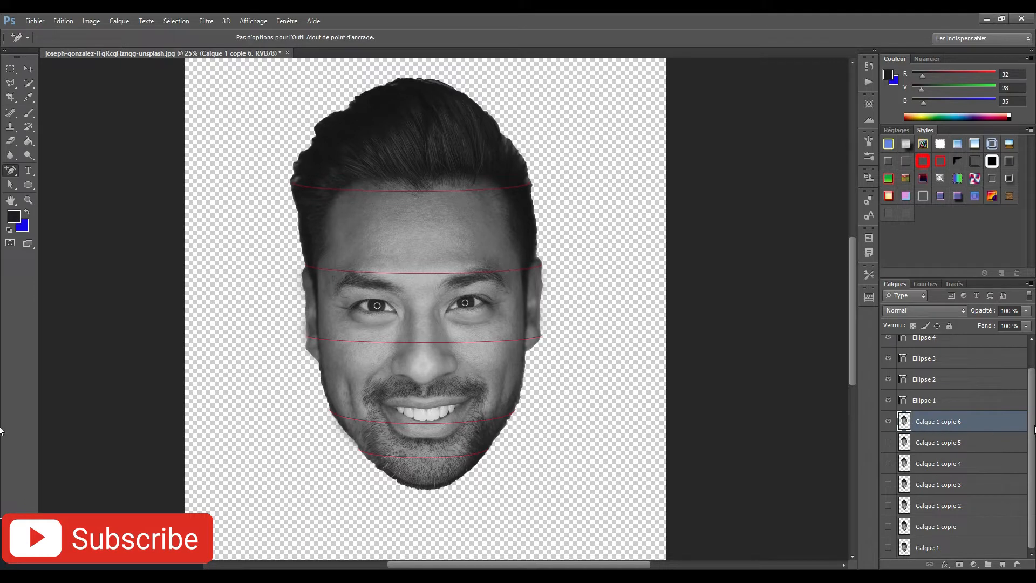
drag(1031, 423, 1031, 413)
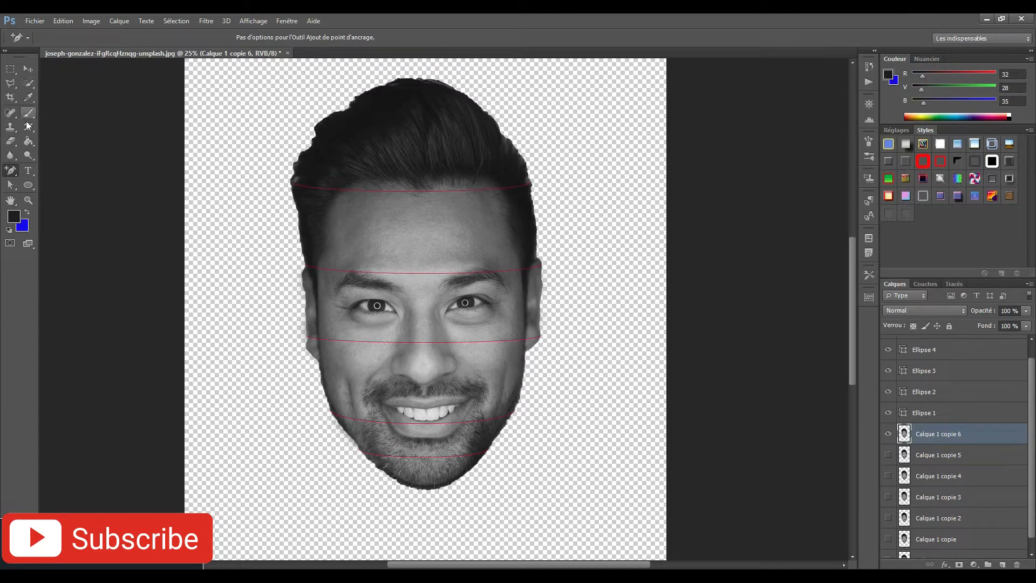
- Erase the face below the hairline curve on Calque 1 copie 6 with a large hard eraser, keeping the hair section
click(11, 141)
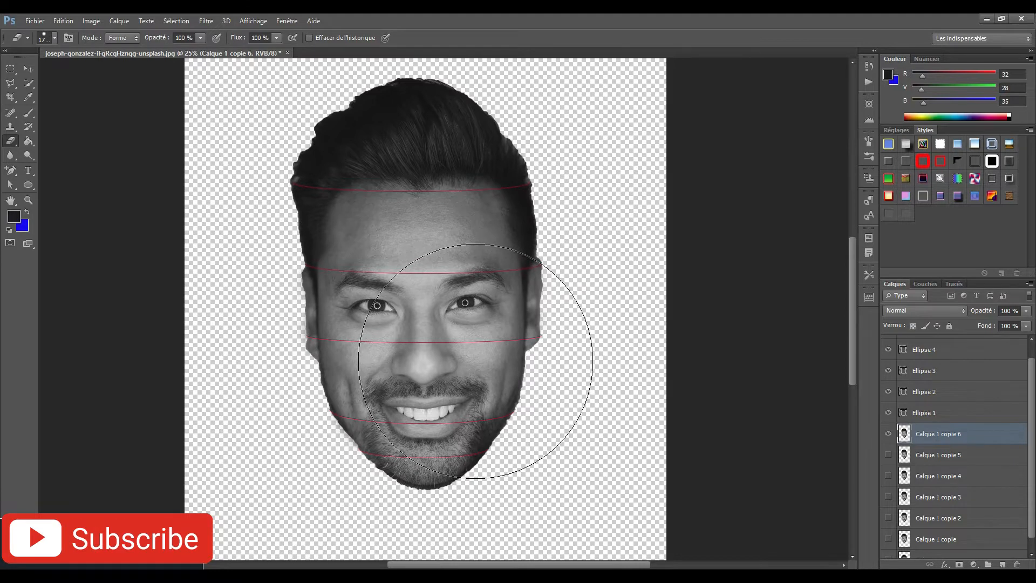
mouse_move(277, 347)
mouse_down()
mouse_move(300, 370)
mouse_move(502, 348)
mouse_up()
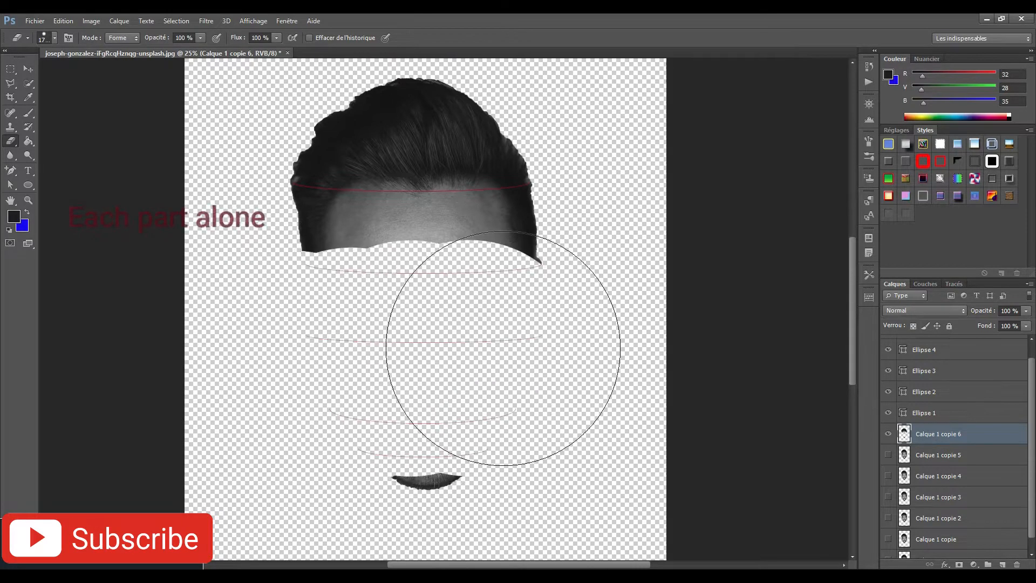
drag(326, 447, 511, 382)
mouse_move(471, 328)
mouse_down()
mouse_move(289, 335)
mouse_move(312, 324)
mouse_move(303, 312)
mouse_up()
drag(388, 318, 510, 316)
click(527, 311)
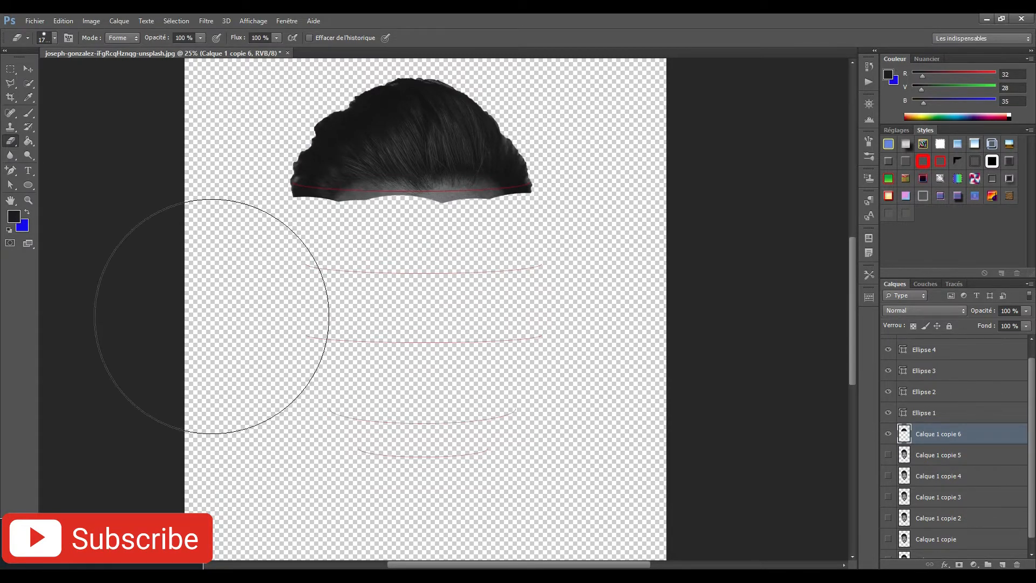
click(417, 254)
- Erase the leftover strip below the hairline curve on Calque 1 copie 6 with a 56 px hard eraser, following the curve precisely
right_click(417, 255)
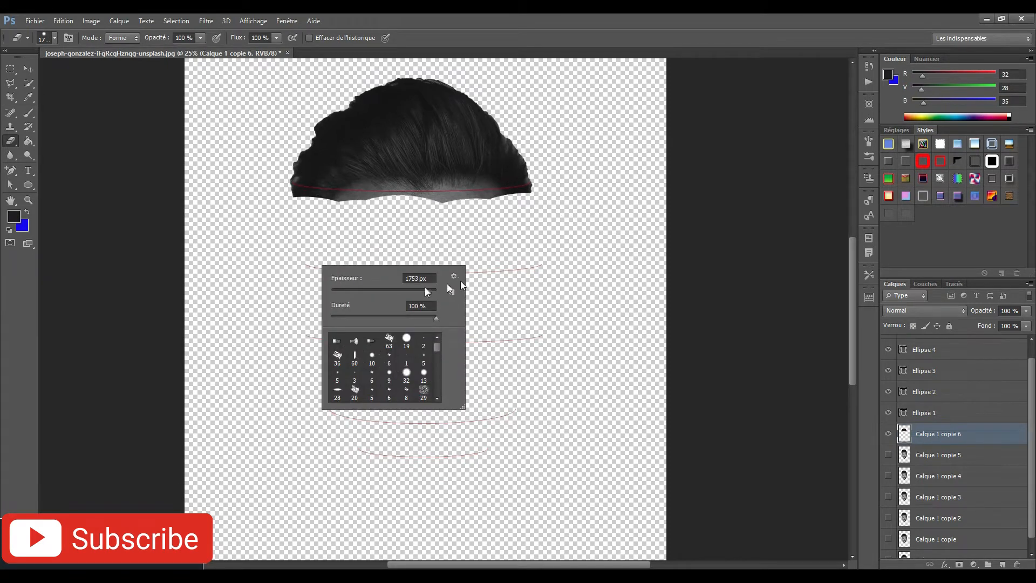
drag(426, 289, 360, 293)
click(299, 199)
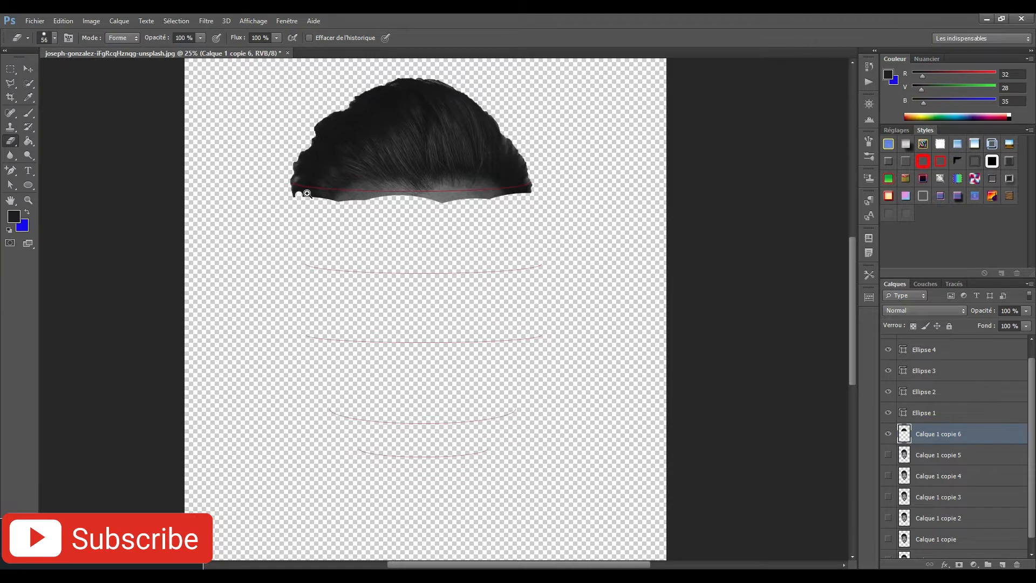
ctrl+click(307, 193)
ctrl+click(307, 193)
ctrl+click(307, 193)
click(306, 193)
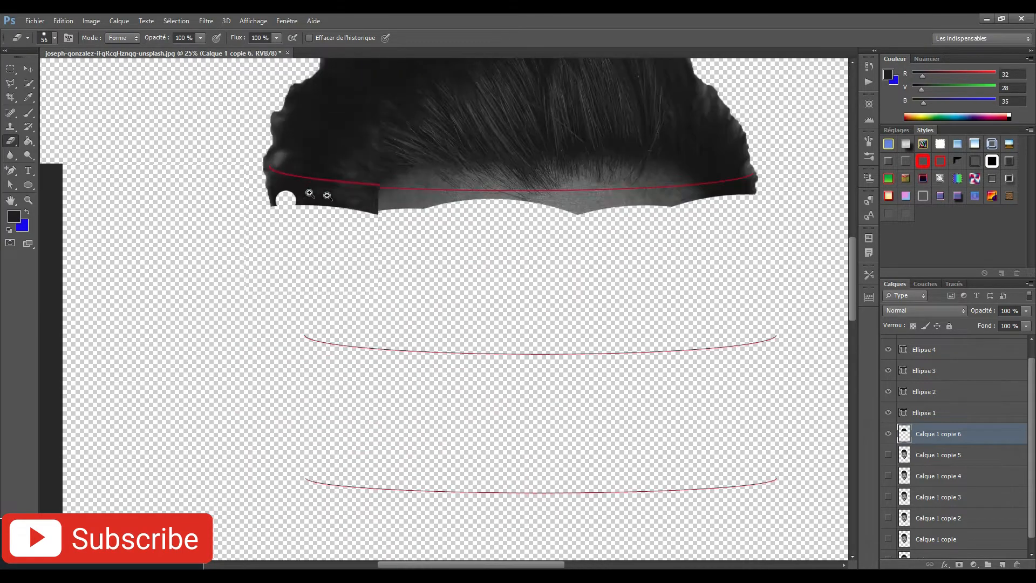
drag(307, 194, 337, 263)
ctrl+click(317, 253)
ctrl+click(316, 253)
ctrl+click(317, 253)
mouse_move(251, 268)
mouse_down()
mouse_move(194, 226)
mouse_move(245, 270)
mouse_move(495, 308)
mouse_up()
drag(314, 293, 182, 288)
drag(155, 250, 439, 298)
drag(268, 342, 439, 342)
drag(431, 335, 275, 358)
drag(203, 306, 401, 332)
drag(319, 378, 493, 392)
drag(302, 316, 479, 331)
mouse_move(403, 322)
mouse_down()
mouse_move(154, 292)
mouse_move(425, 319)
mouse_up()
drag(226, 291, 407, 309)
drag(325, 359, 544, 360)
drag(435, 361, 238, 361)
drag(188, 305, 340, 302)
key(ctrl+z)
mouse_move(231, 302)
mouse_down()
mouse_move(435, 331)
mouse_move(526, 330)
mouse_up()
drag(398, 336, 255, 340)
drag(169, 312, 477, 327)
mouse_move(402, 337)
mouse_down()
mouse_move(250, 349)
mouse_move(465, 339)
mouse_up()
drag(236, 337, 509, 339)
mouse_move(489, 335)
mouse_down()
mouse_move(258, 328)
mouse_move(413, 336)
mouse_up()
mouse_move(333, 333)
mouse_down()
mouse_move(456, 330)
mouse_move(277, 344)
mouse_move(503, 341)
mouse_up()
mouse_move(497, 375)
mouse_down()
mouse_move(168, 331)
mouse_move(455, 338)
mouse_up()
drag(163, 298, 615, 308)
drag(334, 299, 421, 292)
mouse_move(503, 292)
mouse_down()
mouse_move(185, 309)
mouse_move(533, 333)
mouse_up()
drag(205, 307, 353, 302)
drag(295, 317, 203, 323)
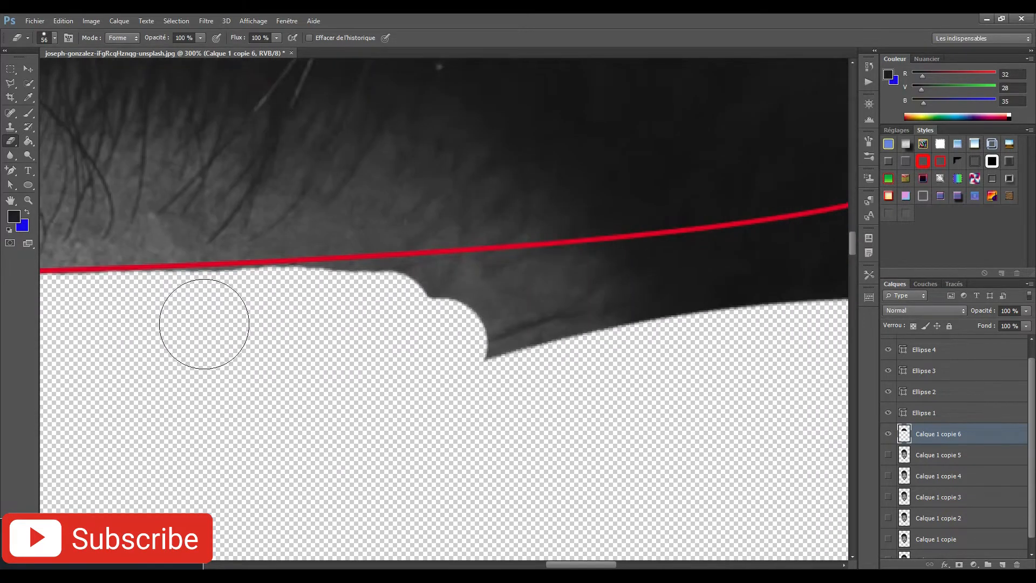
drag(123, 314, 532, 312)
drag(332, 312, 509, 296)
drag(362, 295, 685, 294)
mouse_move(506, 301)
mouse_down()
mouse_move(237, 317)
mouse_move(608, 273)
mouse_up()
mouse_move(465, 294)
mouse_down()
mouse_move(656, 264)
mouse_move(620, 271)
mouse_up()
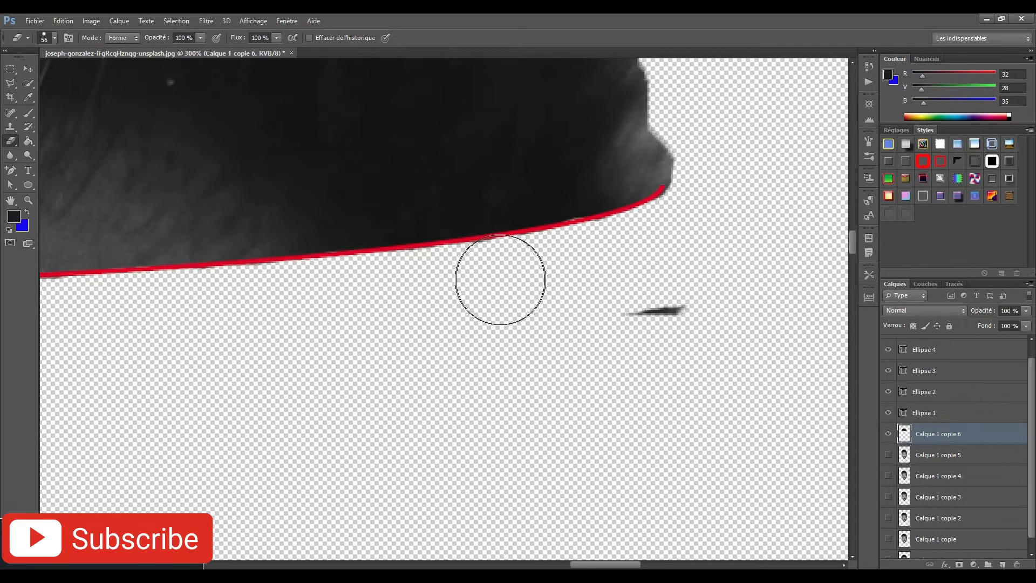
alt+click(455, 319)
alt+click(346, 308)
alt+click(345, 307)
drag(282, 328, 488, 207)
alt+click(372, 317)
alt+click(372, 317)
alt+click(373, 317)
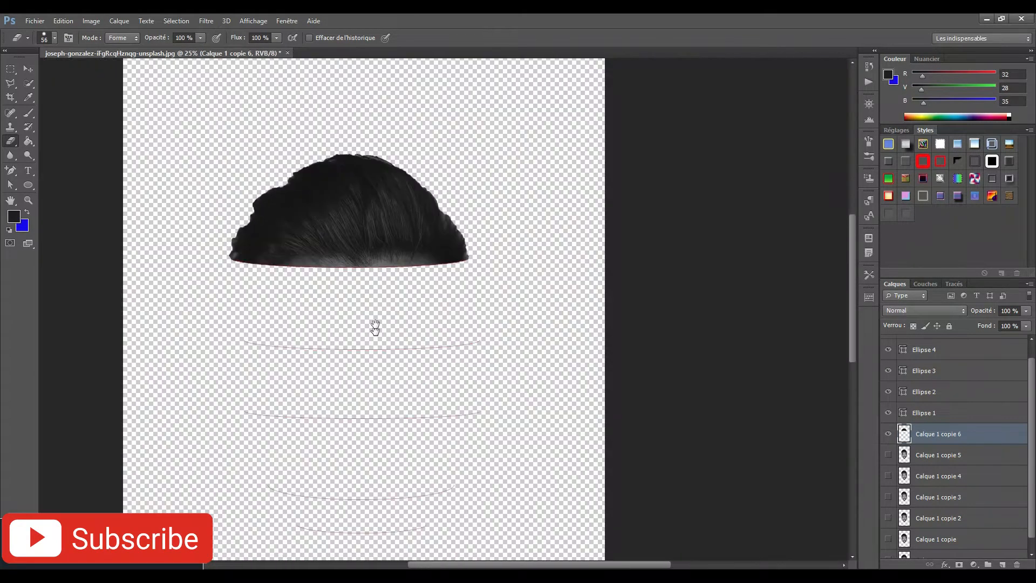
drag(374, 328, 370, 274)
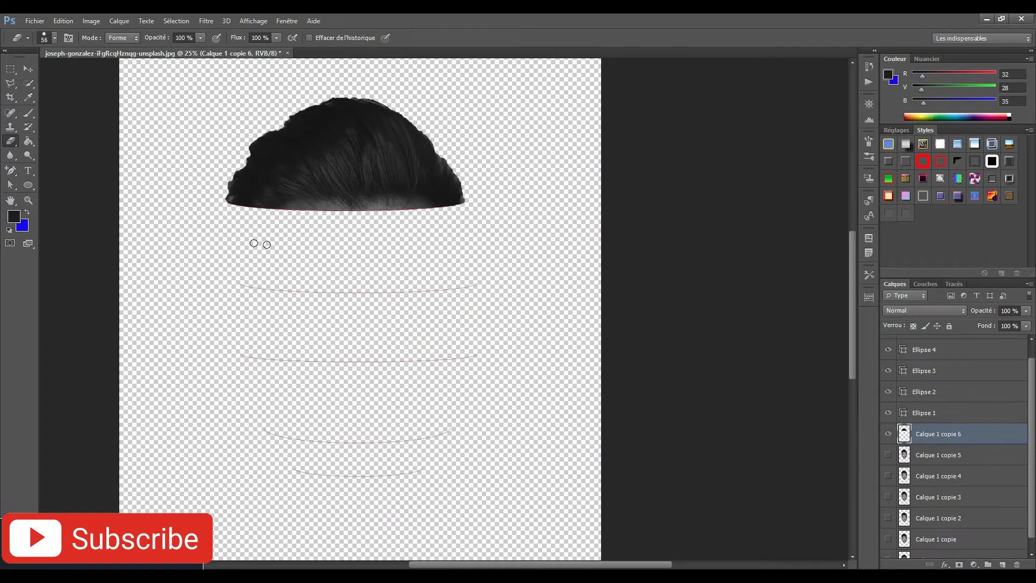
- Set the eraser size to 494 px, hide Calque 1 copie 6, and display and select Calque 1 copie 5
right_click(274, 250)
drag(315, 277, 326, 275)
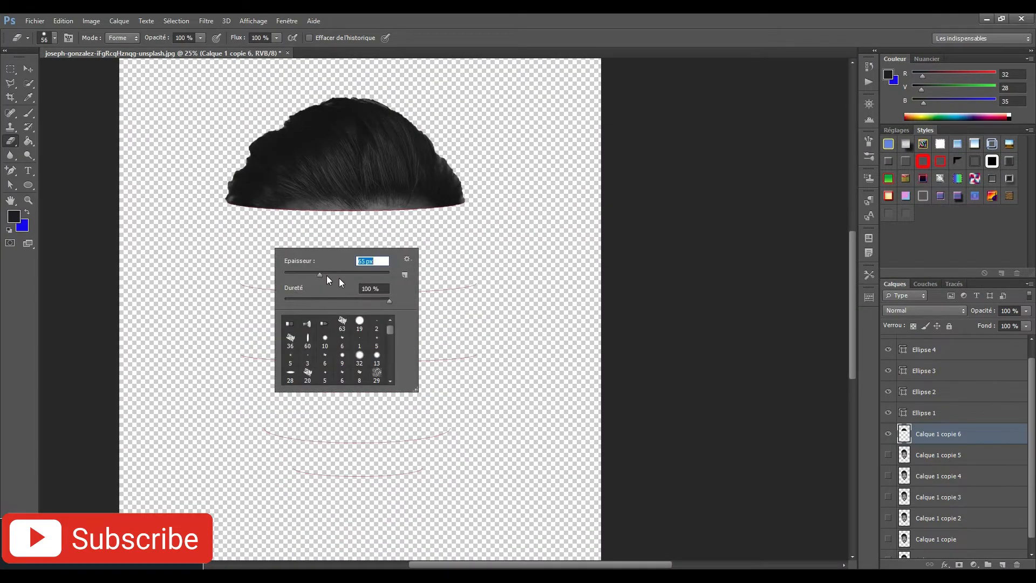
right_click(365, 258)
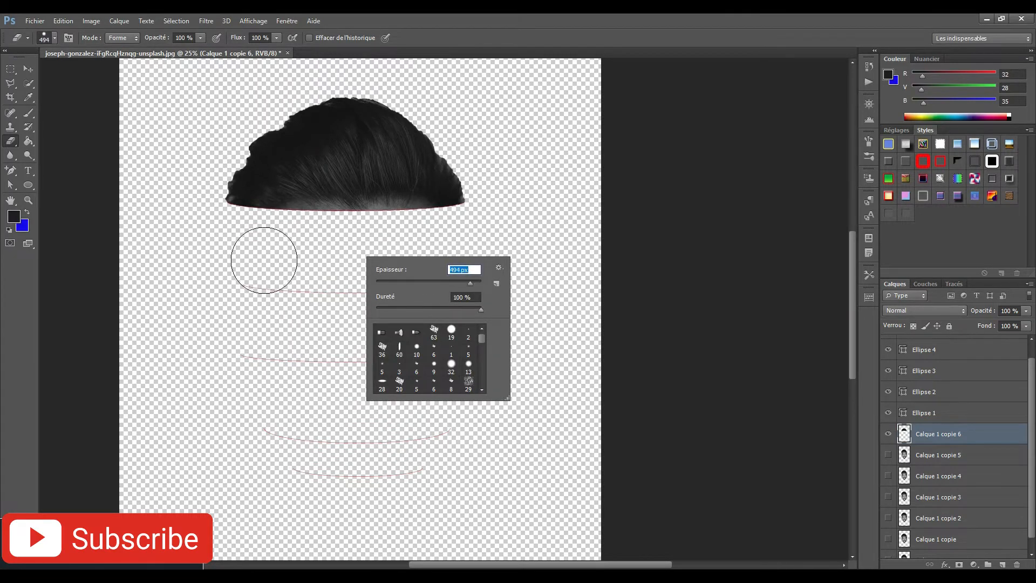
key(Return)
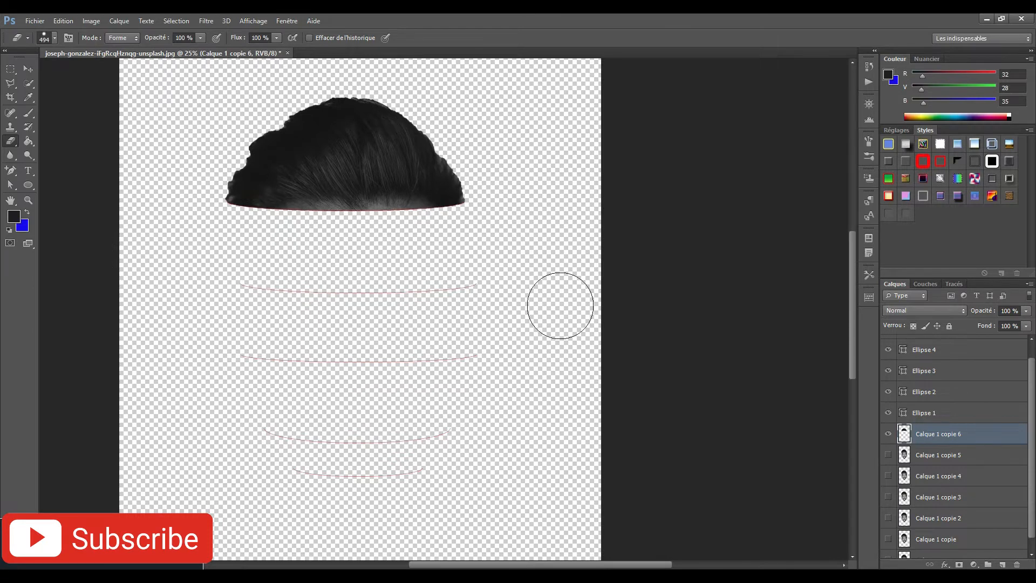
click(889, 455)
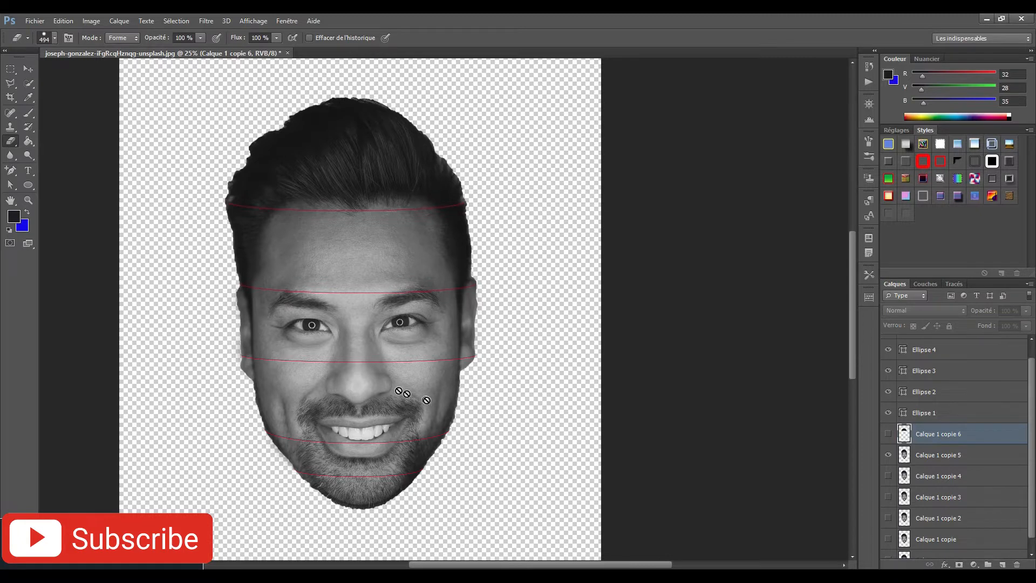
click(931, 462)
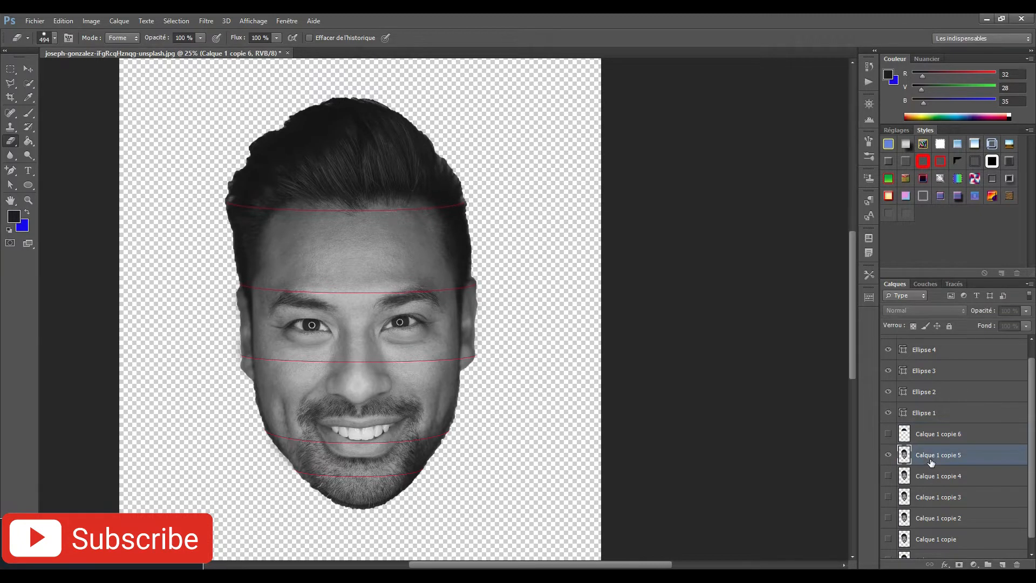
- Erase everything below the curve above the eyebrows on Calque 1 copie 5, trimming along the curve with a 41 px hard eraser
mouse_move(467, 393)
mouse_down()
mouse_move(467, 455)
mouse_move(189, 340)
mouse_move(471, 345)
mouse_up()
ctrl+click(257, 302)
ctrl+click(256, 302)
ctrl+click(268, 305)
ctrl+click(268, 304)
alt+click(300, 278)
right_click(260, 263)
drag(354, 291, 313, 291)
mouse_move(187, 233)
mouse_down()
mouse_move(239, 263)
mouse_move(398, 258)
mouse_move(138, 237)
mouse_up()
ctrl+click(221, 250)
ctrl+click(222, 251)
drag(100, 226, 387, 254)
drag(451, 266, 273, 279)
drag(240, 268, 521, 279)
mouse_move(521, 278)
mouse_down()
mouse_move(180, 273)
mouse_move(472, 282)
mouse_move(329, 249)
mouse_move(638, 249)
mouse_up()
drag(569, 254, 268, 222)
drag(329, 220, 648, 212)
drag(301, 211, 204, 222)
drag(563, 226, 270, 242)
drag(273, 241, 554, 235)
mouse_move(393, 244)
mouse_down()
mouse_move(351, 254)
mouse_move(69, 243)
mouse_up()
drag(232, 230, 415, 226)
drag(306, 229, 564, 226)
mouse_move(493, 235)
mouse_down()
mouse_move(229, 216)
mouse_move(424, 202)
mouse_up()
mouse_move(285, 198)
mouse_down()
mouse_move(700, 181)
mouse_move(471, 242)
mouse_up()
mouse_move(602, 171)
mouse_down()
mouse_move(421, 240)
mouse_move(283, 243)
mouse_up()
drag(352, 236, 506, 208)
mouse_move(564, 194)
mouse_down()
mouse_move(366, 330)
mouse_move(289, 327)
mouse_up()
drag(221, 310, 534, 256)
drag(437, 257, 163, 324)
drag(221, 355, 624, 296)
drag(506, 232, 216, 291)
mouse_move(526, 227)
mouse_down()
mouse_move(654, 212)
mouse_move(676, 199)
mouse_up()
drag(200, 216, 70, 248)
drag(153, 222, 561, 215)
drag(464, 239, 68, 237)
scroll(280, 190, down, 4)
drag(280, 190, 346, 285)
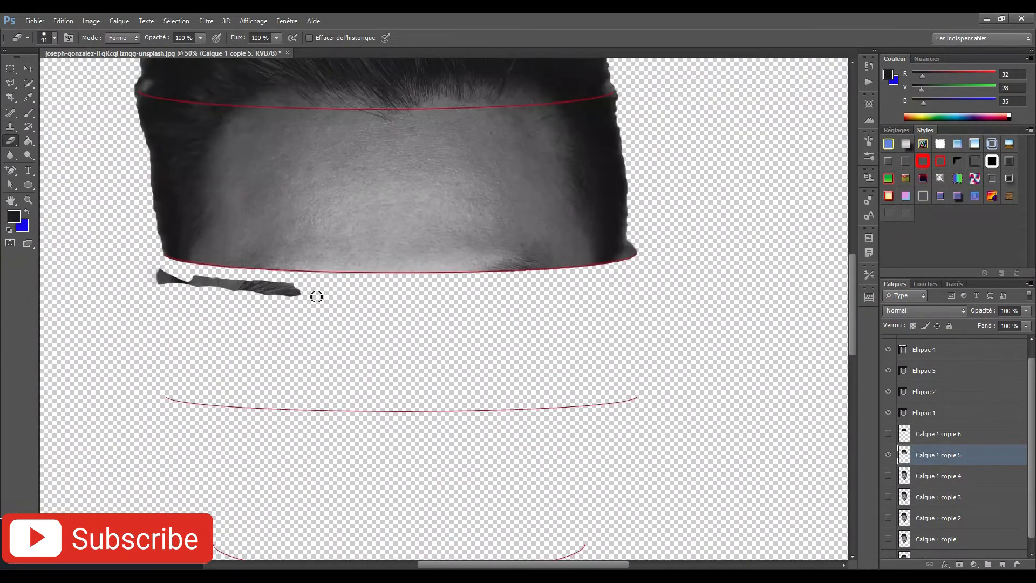
drag(196, 281, 159, 282)
drag(416, 217, 427, 361)
- Select the hair slice of Calque 1 copie 6 with the Quick Selection tool
click(903, 437)
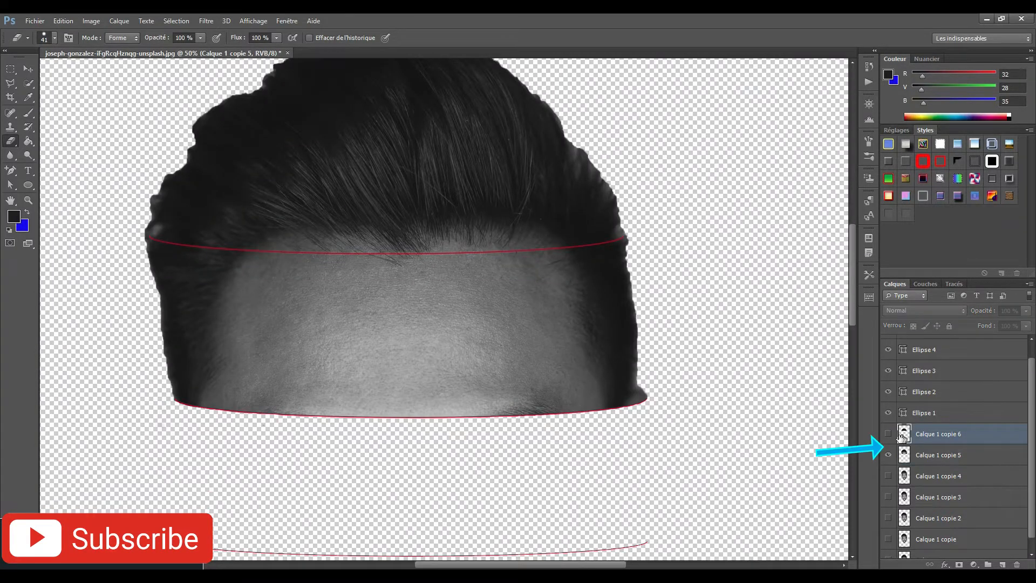
click(30, 87)
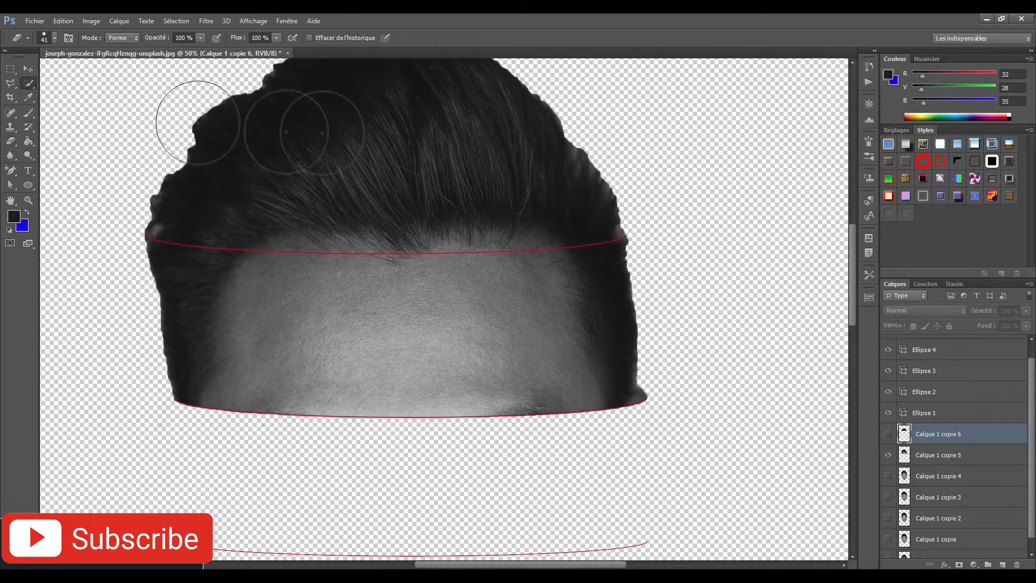
drag(343, 133, 419, 152)
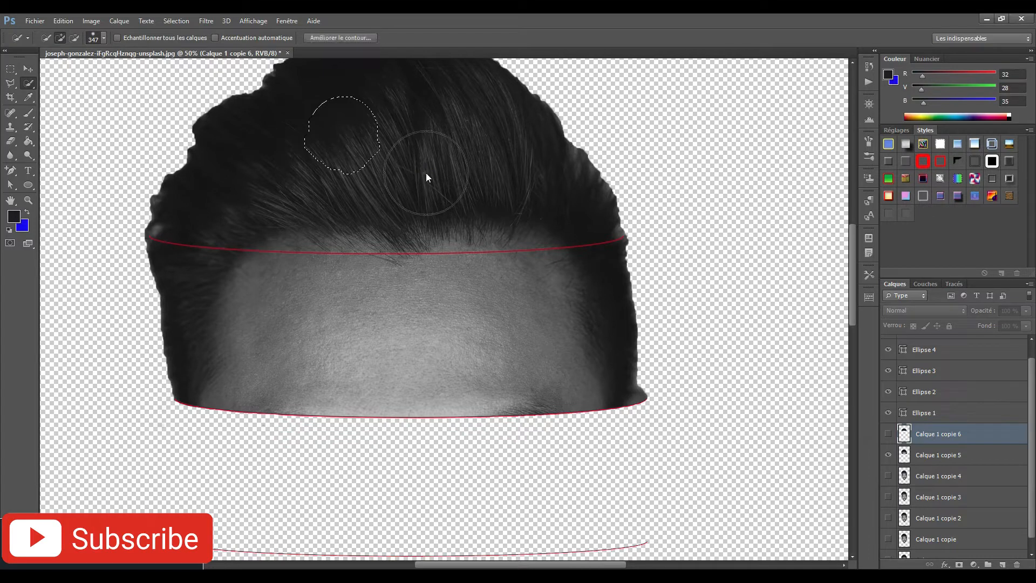
click(432, 205)
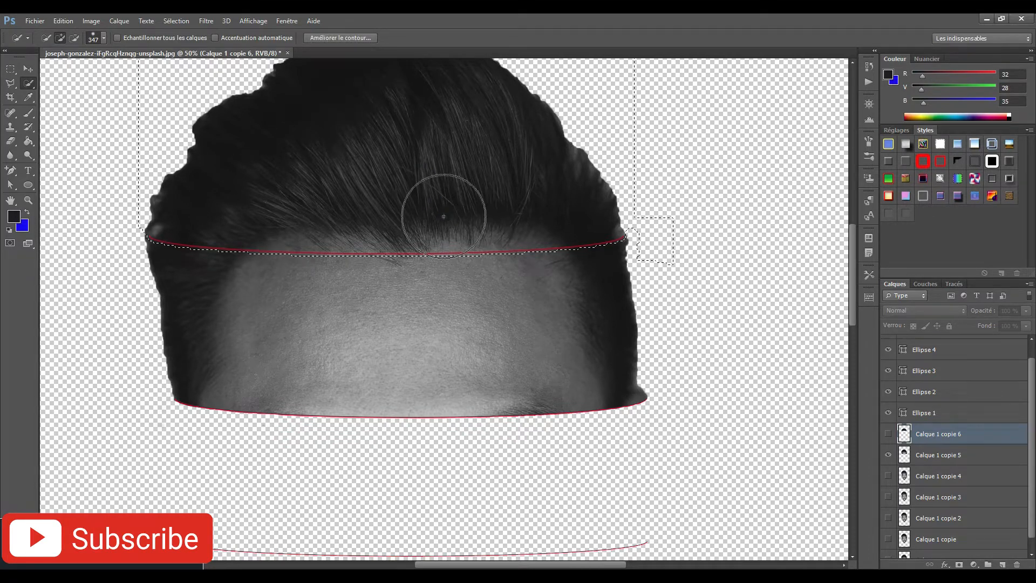
ctrl+alt+click(434, 216)
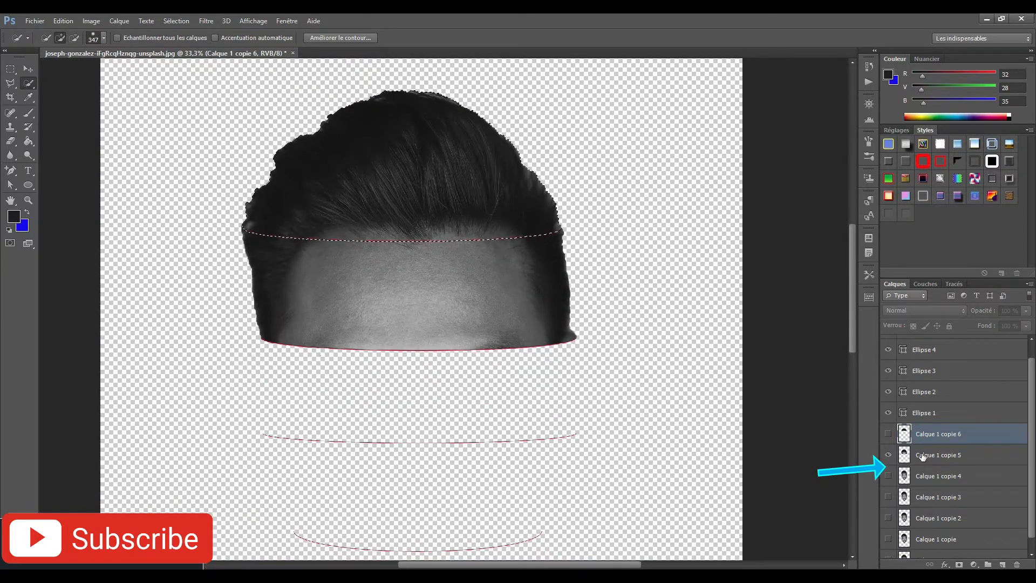
- Erase the selected hair area from Calque 1 copie 5 with a 187 px eraser, leaving only the forehead slice
click(923, 456)
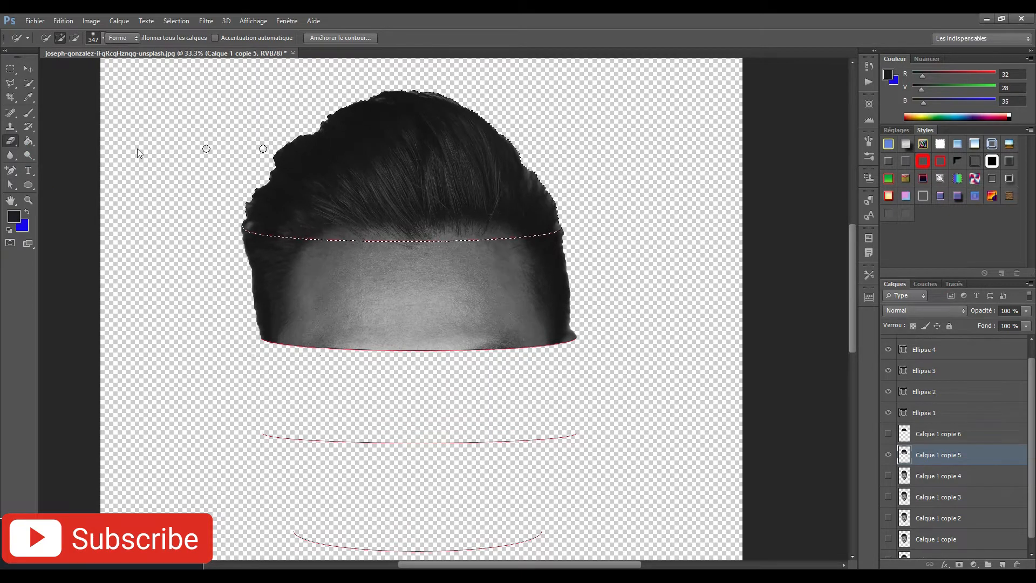
key(e)
right_click(402, 154)
drag(441, 180, 483, 182)
mouse_move(392, 123)
mouse_down()
mouse_move(362, 178)
mouse_move(349, 119)
mouse_move(453, 227)
mouse_move(226, 203)
mouse_up()
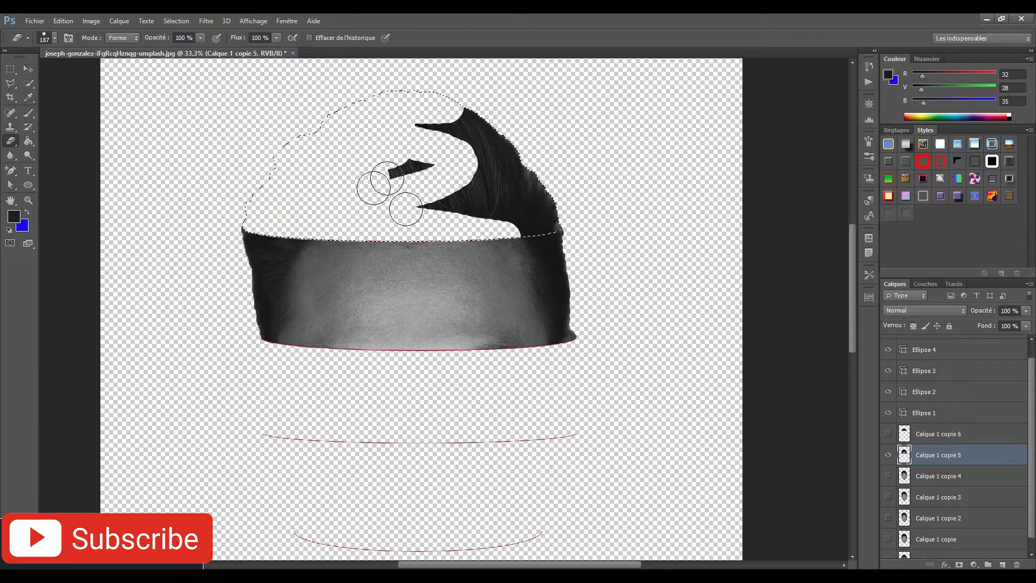
drag(471, 171, 508, 114)
mouse_move(477, 169)
mouse_down()
mouse_move(465, 221)
mouse_move(551, 246)
mouse_up()
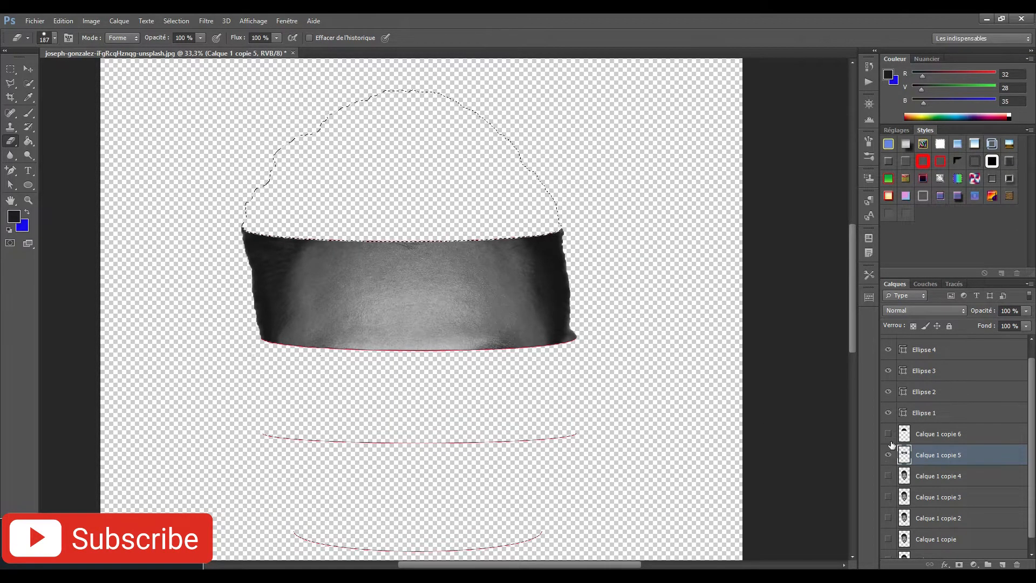
- Clear the selection, hide Calque 1 copie 5, and display and select Calque 1 copie 4
click(888, 435)
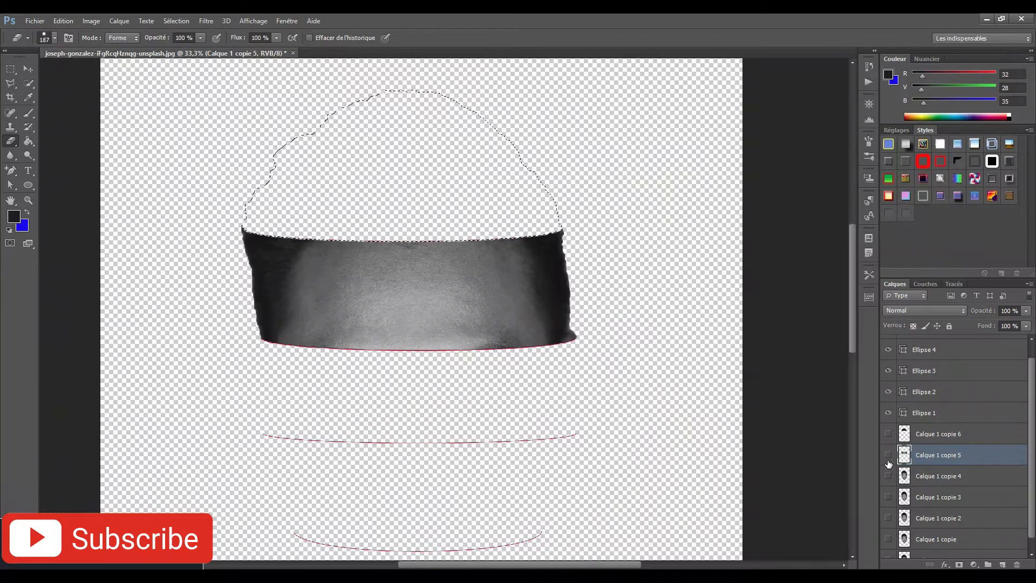
click(887, 458)
key(ctrl+d)
click(887, 455)
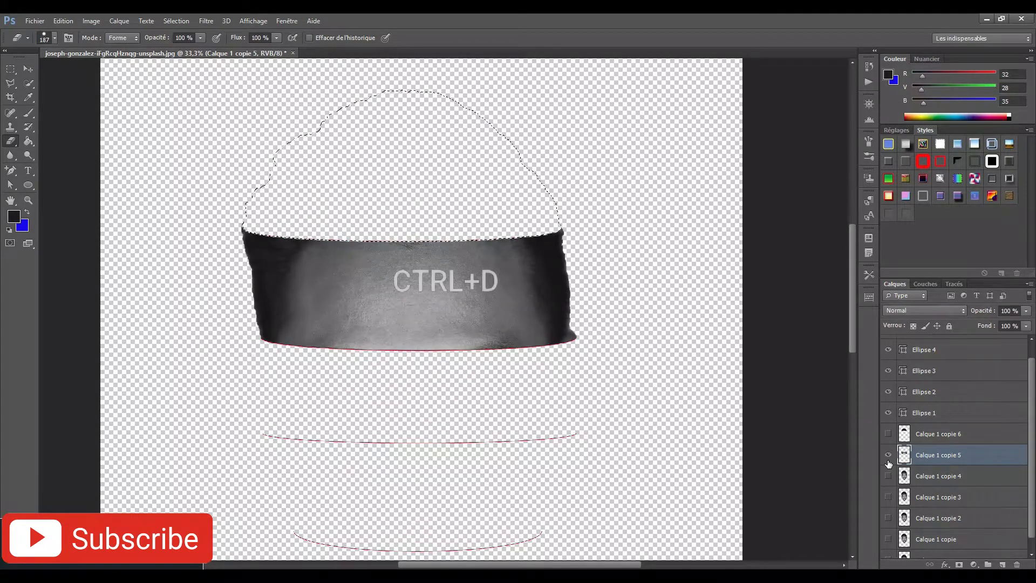
key(ctrl+d)
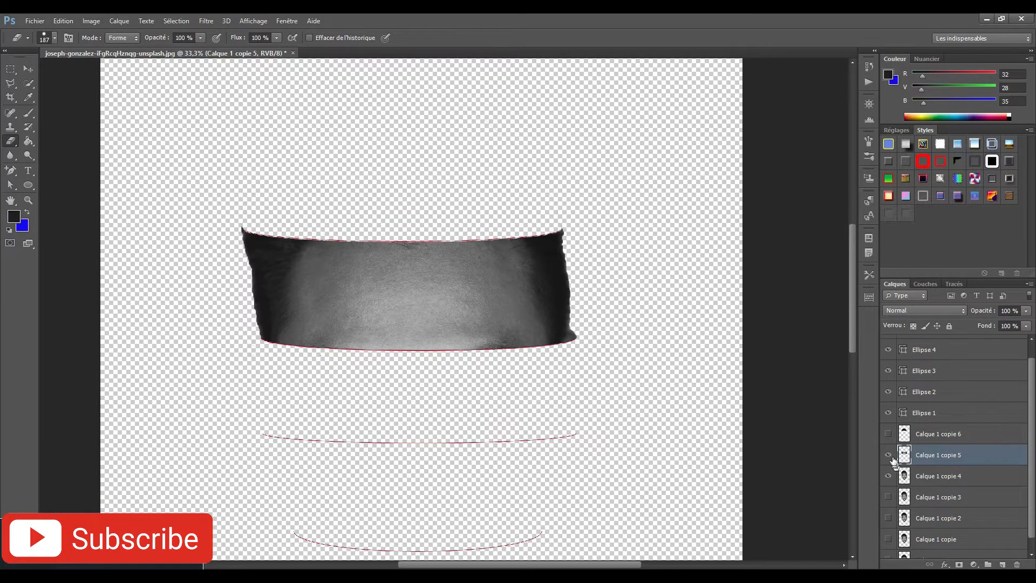
click(887, 456)
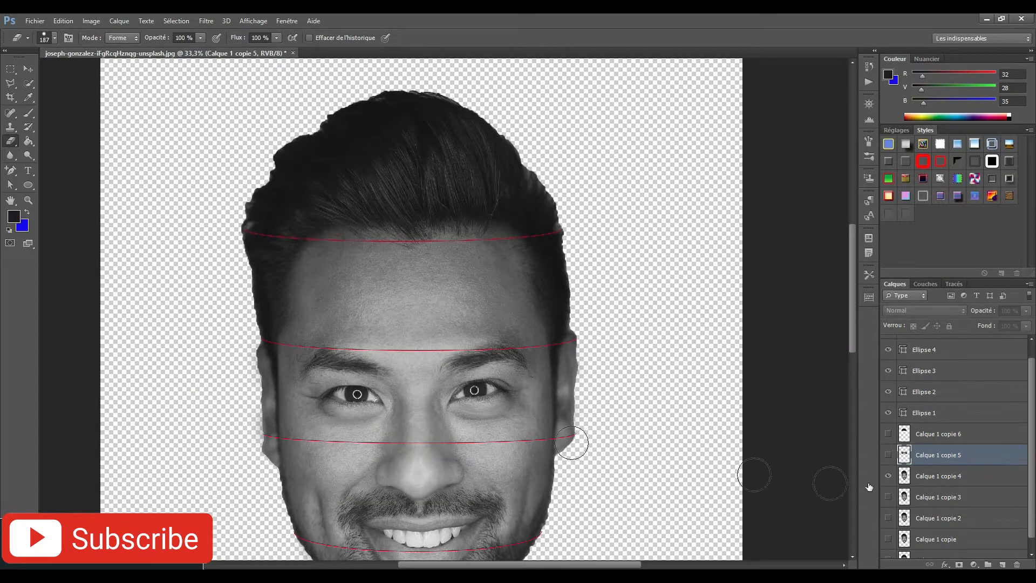
click(919, 479)
- Erase everything below the curve across the nose on Calque 1 copie 4, trimming its edge along the curve with a smaller eraser
mouse_move(478, 391)
mouse_down()
mouse_move(474, 363)
mouse_move(439, 333)
mouse_move(422, 251)
mouse_up()
mouse_move(534, 305)
mouse_down()
mouse_move(551, 331)
mouse_move(562, 289)
mouse_move(306, 289)
mouse_up()
scroll(325, 274, up, 2)
drag(146, 280, 302, 298)
mouse_move(750, 277)
mouse_down()
mouse_move(576, 292)
mouse_move(270, 290)
mouse_up()
scroll(183, 250, up, 2)
click(181, 247)
key(ctrl+z)
drag(329, 278, 521, 303)
right_click(335, 282)
drag(421, 312, 400, 312)
drag(243, 255, 272, 256)
scroll(273, 256, up, 1)
mouse_move(170, 223)
mouse_down()
mouse_move(206, 250)
mouse_move(280, 273)
mouse_move(552, 306)
mouse_up()
mouse_move(502, 308)
mouse_down()
mouse_move(295, 332)
mouse_move(525, 340)
mouse_move(253, 320)
mouse_up()
mouse_move(254, 319)
mouse_down()
mouse_move(515, 332)
mouse_move(300, 294)
mouse_move(548, 299)
mouse_move(219, 235)
mouse_move(496, 240)
mouse_up()
drag(453, 236, 192, 244)
mouse_move(257, 247)
mouse_down()
mouse_move(463, 248)
mouse_move(118, 220)
mouse_up()
drag(118, 220, 453, 219)
mouse_move(453, 219)
mouse_down()
mouse_move(350, 217)
mouse_move(620, 205)
mouse_up()
drag(612, 203, 197, 206)
drag(226, 209, 520, 196)
mouse_move(488, 191)
mouse_down()
mouse_move(371, 240)
mouse_move(518, 224)
mouse_up()
scroll(248, 195, down, 5)
drag(224, 159, 439, 391)
- Erase the hair from Calque 1 copie 4 with a 189 px eraser
right_click(157, 114)
drag(180, 134, 208, 135)
mouse_move(431, 126)
mouse_down()
mouse_move(284, 129)
mouse_move(229, 185)
mouse_move(302, 192)
mouse_move(366, 228)
mouse_up()
- Quick-select the forehead slice on Calque 1 copie 5, erase that area from Calque 1 copie 4, and clear the selection
click(938, 456)
click(28, 84)
click(266, 268)
click(11, 141)
click(921, 481)
mouse_move(485, 243)
mouse_down()
mouse_move(435, 322)
mouse_move(229, 300)
mouse_move(238, 302)
mouse_up()
key(ctrl+d)
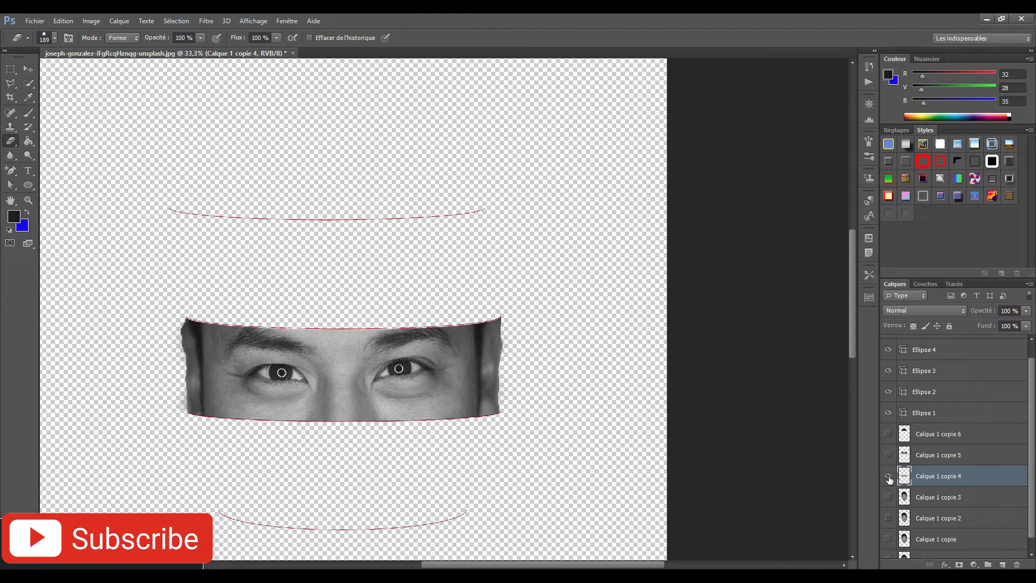
- Hide Calque 1 copie 4, and display and select Calque 1 copie 3
click(887, 478)
click(887, 496)
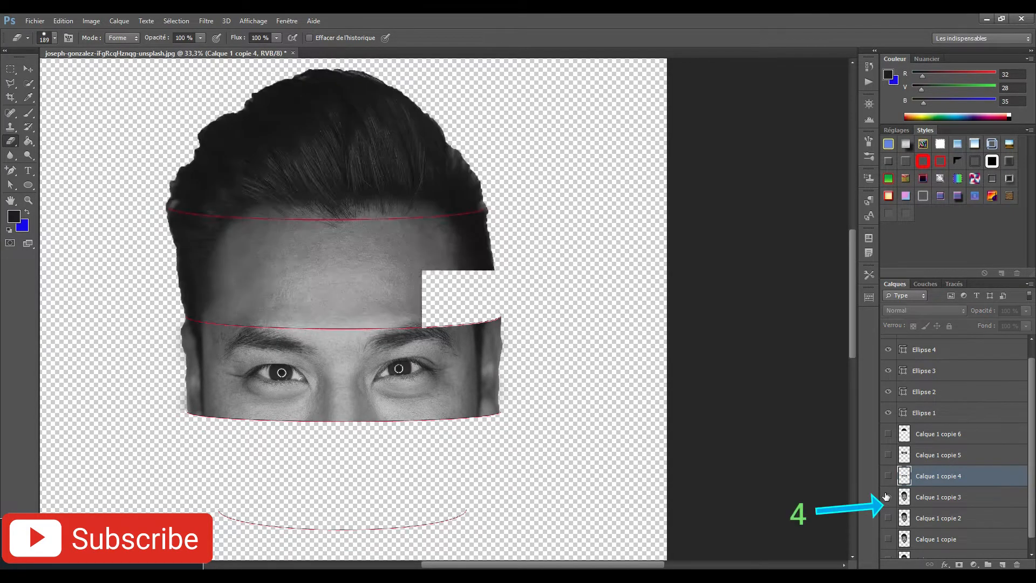
click(940, 505)
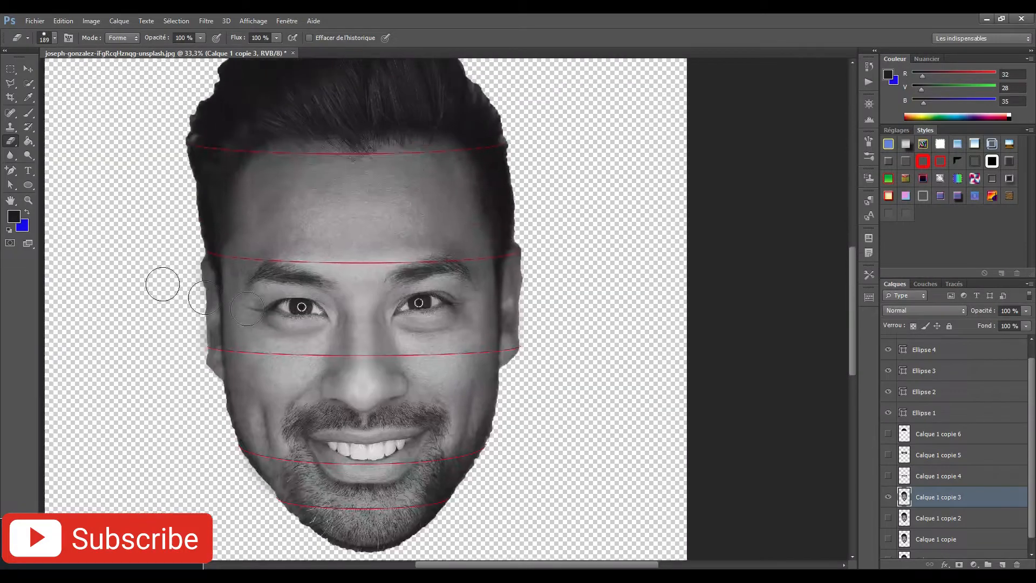
- Roughly erase the hair, forehead, eye area and chin from Calque 1 copie 3 with the 189 px eraser
drag(486, 189, 300, 204)
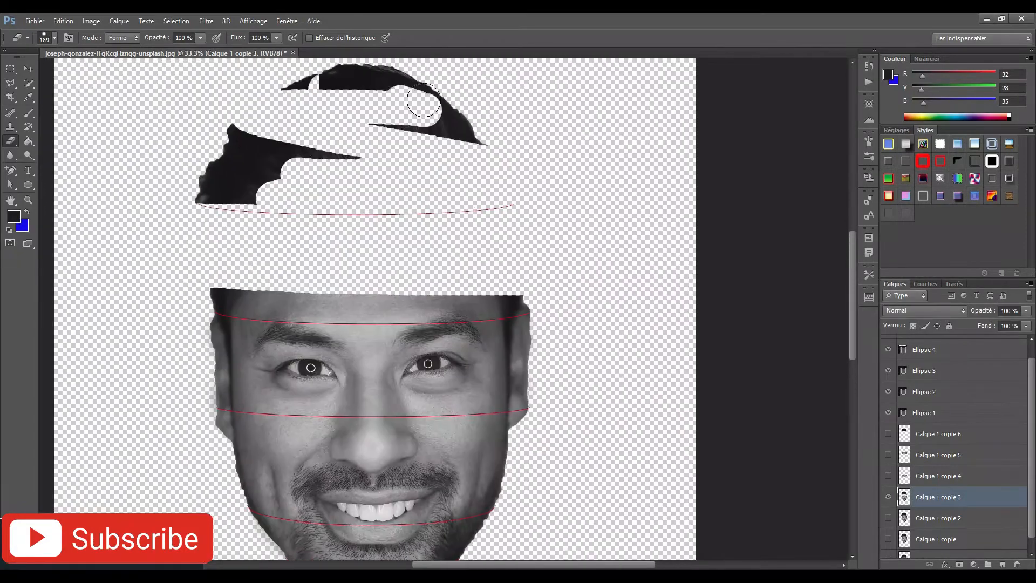
drag(423, 100, 232, 189)
mouse_move(436, 318)
mouse_down()
mouse_move(280, 305)
mouse_move(566, 333)
mouse_move(224, 359)
mouse_up()
drag(442, 380, 424, 137)
drag(275, 326, 469, 337)
drag(366, 317, 254, 301)
- Trim the lower edge of Calque 1 copie 3 along the curve below the teeth with a 30 px eraser
ctrl+click(339, 294)
ctrl+click(339, 294)
mouse_move(609, 296)
mouse_down()
mouse_move(493, 317)
mouse_move(92, 279)
mouse_up()
ctrl+click(156, 249)
ctrl+click(157, 249)
right_click(229, 284)
double_click(317, 298)
text(30)
mouse_move(227, 232)
mouse_down()
mouse_move(367, 282)
mouse_move(452, 292)
mouse_up()
ctrl+click(523, 329)
drag(381, 263, 478, 269)
drag(302, 246, 596, 299)
key(ctrl+alt+z)
key(ctrl+alt+z)
drag(375, 256, 323, 244)
mouse_move(480, 273)
mouse_down()
mouse_move(249, 257)
mouse_move(471, 271)
mouse_up()
drag(400, 282, 513, 274)
mouse_move(517, 277)
mouse_down()
mouse_move(226, 259)
mouse_move(455, 265)
mouse_up()
mouse_move(484, 288)
mouse_down()
mouse_move(308, 297)
mouse_move(511, 298)
mouse_up()
drag(572, 318, 269, 292)
drag(232, 240, 389, 242)
drag(252, 270, 480, 272)
drag(334, 240, 466, 240)
drag(576, 240, 400, 259)
drag(297, 256, 473, 250)
drag(361, 251, 566, 234)
mouse_move(360, 245)
mouse_down()
mouse_move(446, 248)
mouse_move(289, 277)
mouse_up()
drag(286, 274, 531, 248)
drag(414, 264, 534, 244)
mouse_move(526, 245)
mouse_down()
mouse_move(256, 349)
mouse_move(477, 308)
mouse_up()
mouse_move(565, 269)
mouse_down()
mouse_move(426, 312)
mouse_move(532, 268)
mouse_up()
scroll(210, 289, down, 4)
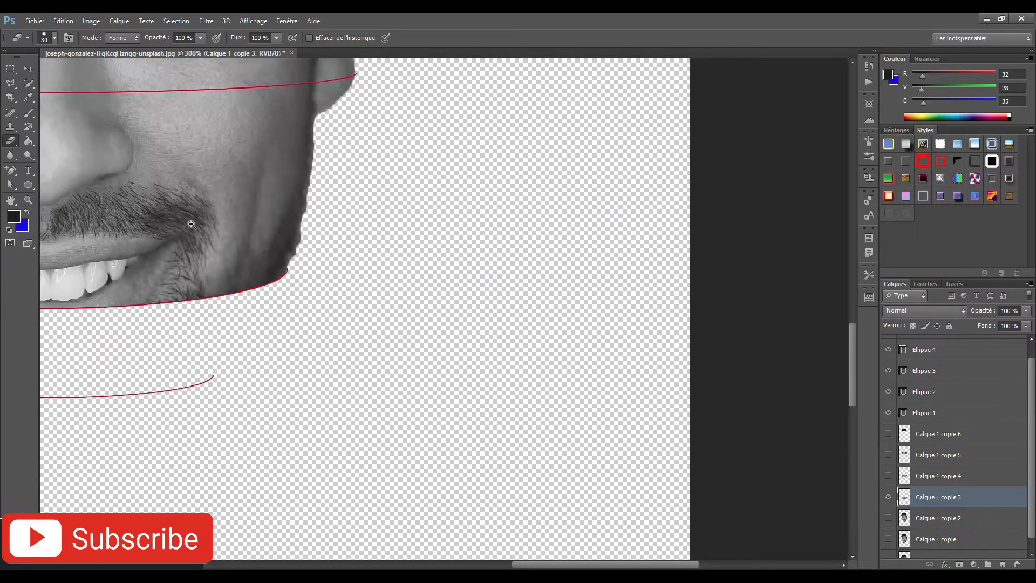
drag(200, 232, 525, 358)
- Quick-select the eye slice on Calque 1 copie 4, erase that area from Calque 1 copie 3, and clear the selection
click(938, 476)
key(w)
click(484, 247)
click(10, 142)
click(939, 497)
mouse_move(397, 187)
mouse_down()
mouse_move(273, 189)
mouse_move(363, 228)
mouse_move(178, 227)
mouse_up()
key(ctrl+d)
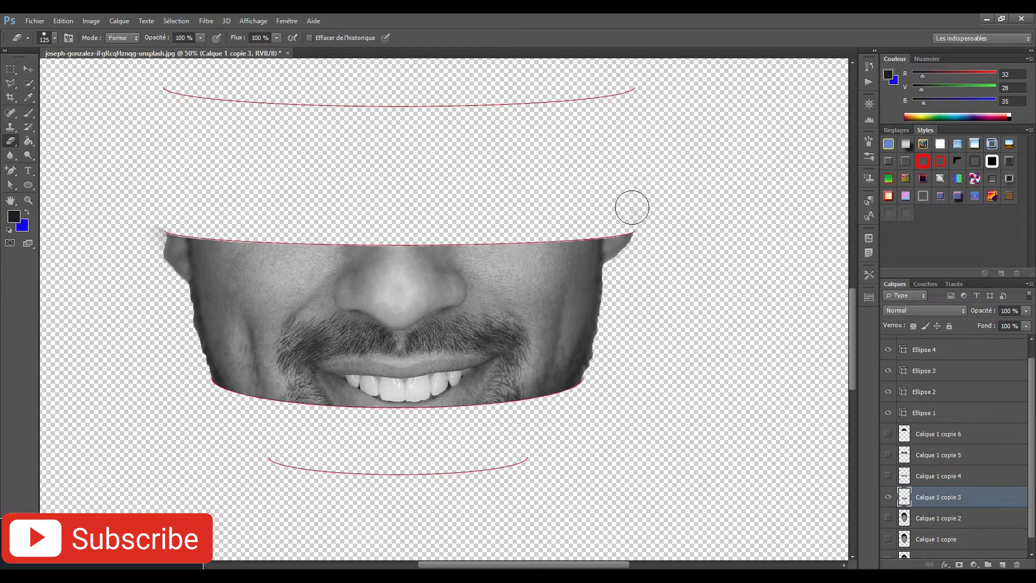
- Hide Calque 1 copie 3, and display and select Calque 1 copie 2
click(888, 497)
click(887, 518)
click(938, 518)
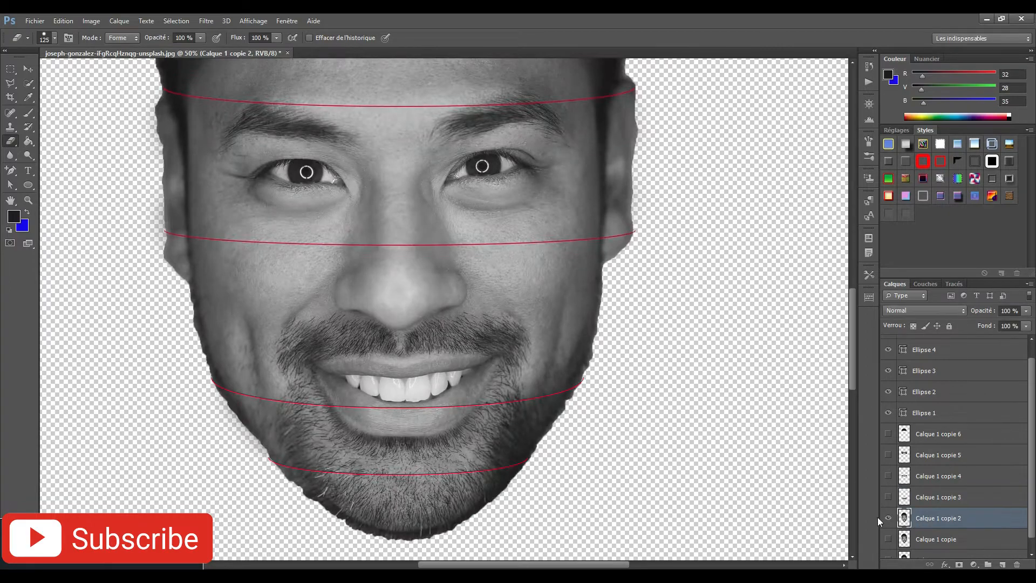
scroll(545, 374, down, 1)
click(698, 317)
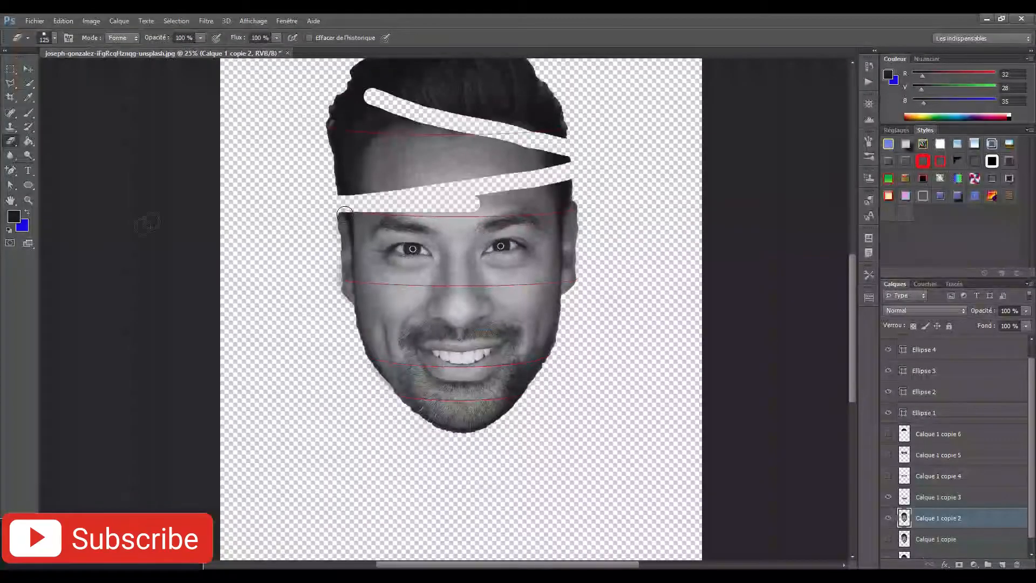
click(888, 497)
- Erase the hair and the face down to the upper lip from Calque 1 copie 2 with a larger eraser
drag(534, 297, 346, 302)
drag(379, 162, 480, 162)
right_click(477, 166)
mouse_move(517, 192)
mouse_down()
mouse_move(590, 193)
mouse_move(559, 220)
mouse_up()
click(491, 348)
key(ctrl+z)
right_click(505, 195)
mouse_move(544, 153)
mouse_down()
mouse_move(520, 183)
mouse_move(386, 215)
mouse_move(571, 313)
mouse_up()
scroll(452, 363, up, 2)
- Erase the chin below the lowest curve on Calque 1 copie 2, trimming along the curve with a 21 px eraser
scroll(464, 389, up, 1)
drag(299, 348, 600, 330)
right_click(298, 306)
drag(395, 336, 323, 336)
click(272, 266)
scroll(267, 269, up, 3)
drag(265, 263, 236, 228)
drag(372, 257, 426, 260)
mouse_move(417, 263)
mouse_down()
mouse_move(251, 261)
mouse_move(404, 282)
mouse_move(669, 289)
mouse_up()
mouse_move(591, 282)
mouse_down()
mouse_move(178, 244)
mouse_move(499, 279)
mouse_up()
drag(296, 249, 558, 247)
mouse_move(557, 246)
mouse_down()
mouse_move(395, 214)
mouse_move(605, 242)
mouse_up()
drag(604, 238, 402, 263)
mouse_move(312, 236)
mouse_down()
mouse_move(544, 216)
mouse_move(485, 218)
mouse_up()
key(ctrl+z)
drag(426, 264, 608, 234)
drag(467, 273, 289, 309)
mouse_move(258, 256)
mouse_down()
mouse_move(434, 263)
mouse_move(496, 224)
mouse_up()
mouse_move(295, 253)
mouse_down()
mouse_move(424, 235)
mouse_move(557, 205)
mouse_move(605, 174)
mouse_up()
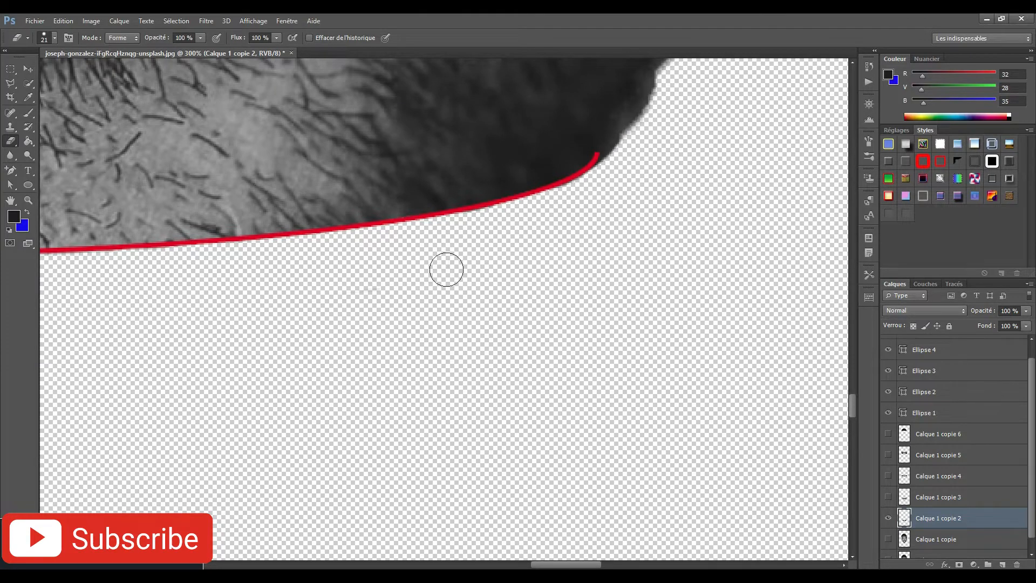
drag(414, 282, 499, 247)
scroll(308, 248, down, 4)
- Select the nose-and-mouth slice of Calque 1 copie 3, erase that area from Calque 1 copie 2 with a 73 px eraser, and clear the selection
click(928, 501)
key(w)
ctrl+click(904, 497)
click(10, 141)
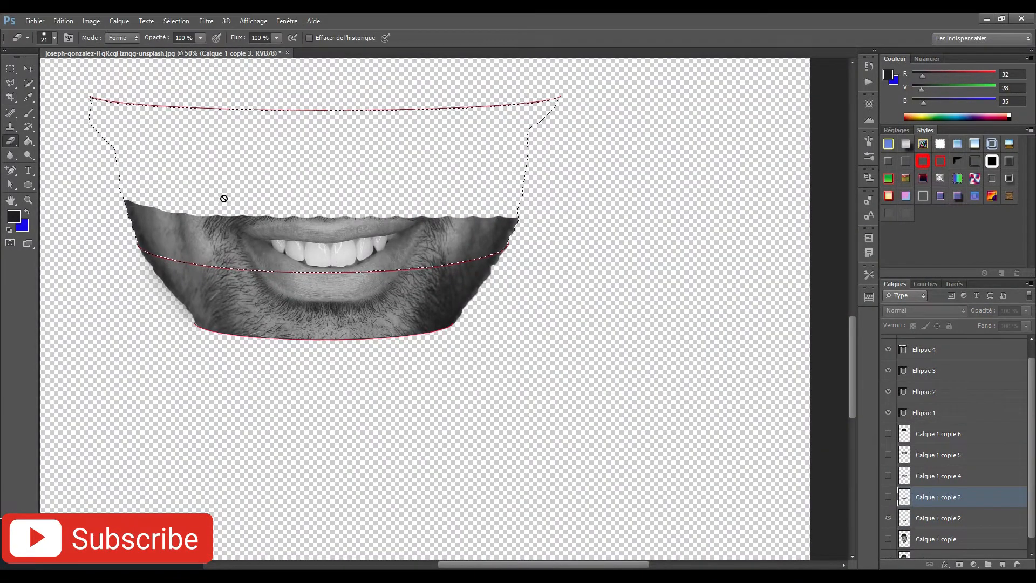
click(938, 518)
right_click(399, 202)
mouse_move(318, 215)
mouse_down()
mouse_move(189, 227)
mouse_move(518, 234)
mouse_move(481, 226)
mouse_up()
key(ctrl+d)
- Hide Calque 1 copie 2, display Calque 1 copie, and erase the area of the Calque 1 copie 2 slice from it
click(888, 518)
click(888, 538)
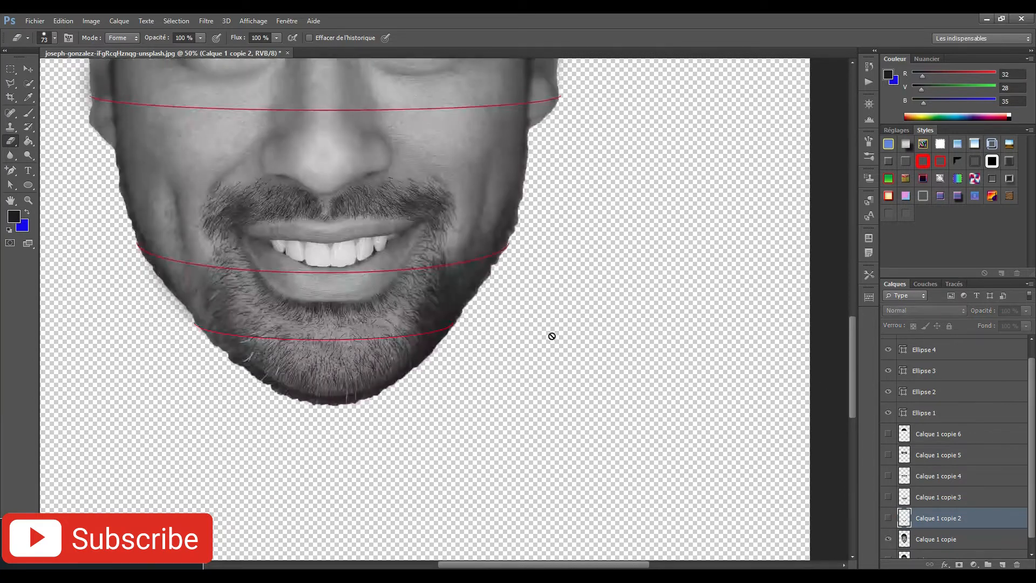
click(942, 544)
ctrl+click(904, 518)
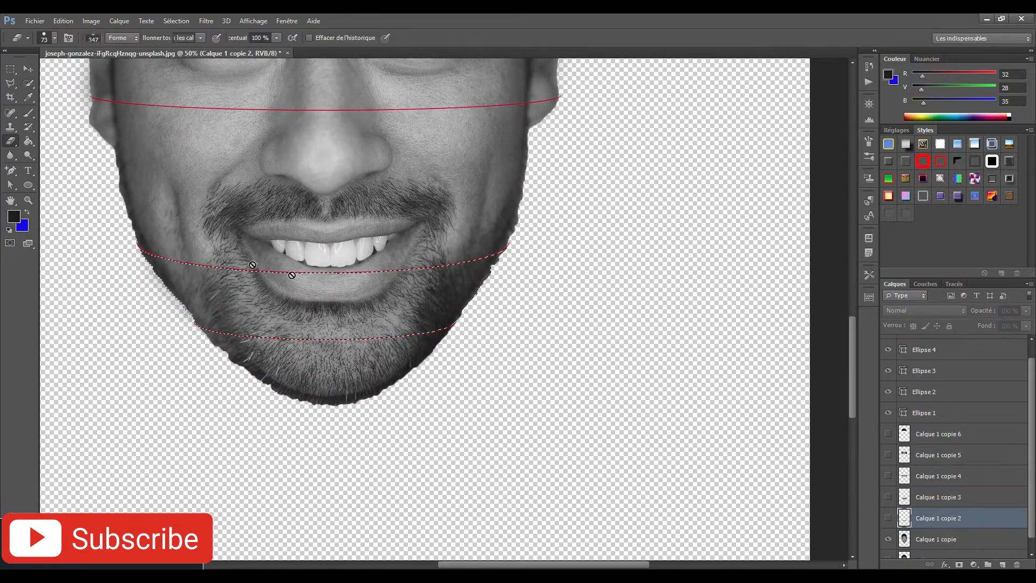
mouse_move(243, 295)
mouse_down()
mouse_move(289, 319)
mouse_move(324, 296)
mouse_up()
key(ctrl+d)
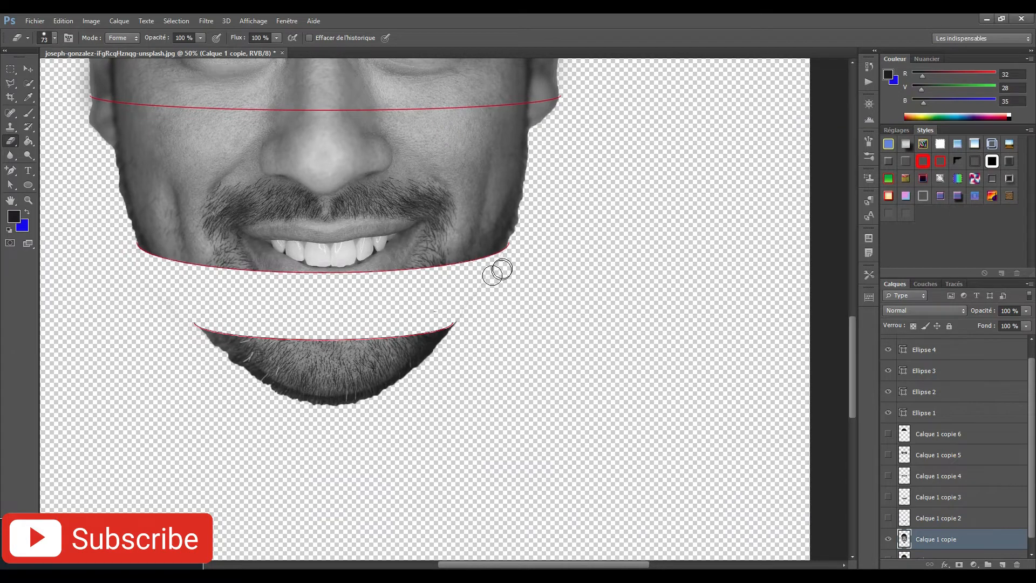
- Erase everything above the chin tip from Calque 1 copie with a 298 px eraser
key(ctrl+minus)
key(ctrl+minus)
mouse_move(409, 155)
mouse_down()
mouse_move(421, 225)
mouse_move(414, 275)
mouse_up()
drag(455, 154, 265, 269)
mouse_move(266, 167)
mouse_down()
mouse_move(573, 300)
mouse_move(291, 283)
mouse_up()
right_click(375, 263)
drag(442, 290, 461, 292)
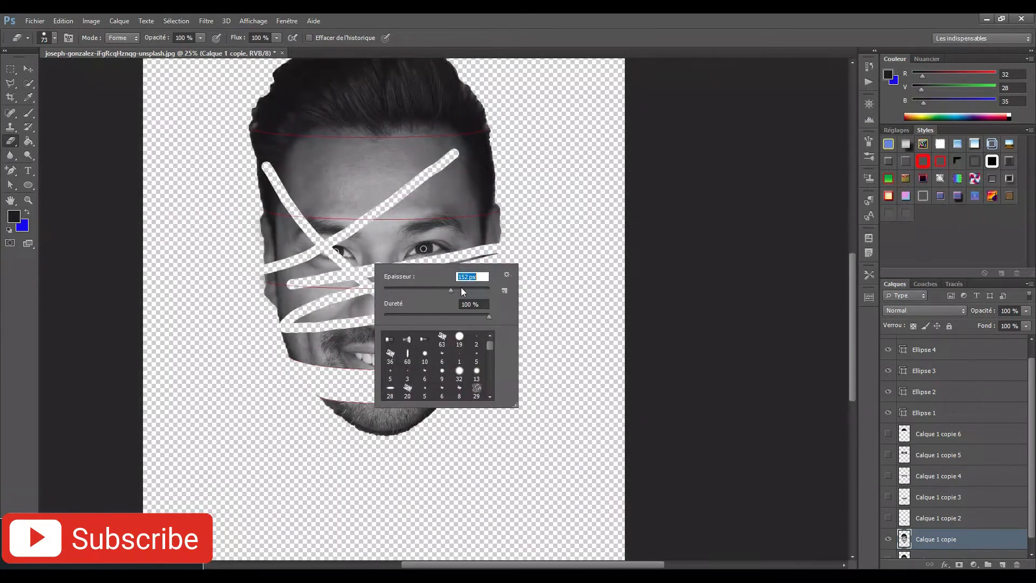
mouse_move(414, 223)
mouse_down()
mouse_move(324, 308)
mouse_move(439, 348)
mouse_move(289, 349)
mouse_move(393, 356)
mouse_up()
mouse_move(251, 330)
mouse_down()
mouse_move(334, 313)
mouse_move(499, 334)
mouse_move(499, 311)
mouse_move(424, 286)
mouse_move(438, 273)
mouse_move(478, 275)
mouse_move(434, 238)
mouse_move(381, 231)
mouse_move(447, 224)
mouse_move(281, 222)
mouse_move(267, 285)
mouse_move(279, 260)
mouse_move(384, 228)
mouse_move(462, 166)
mouse_move(289, 153)
mouse_move(448, 146)
mouse_move(356, 166)
mouse_move(323, 195)
mouse_move(211, 156)
mouse_move(501, 148)
mouse_move(394, 95)
mouse_move(384, 126)
mouse_move(419, 188)
mouse_up()
mouse_move(440, 132)
mouse_down()
mouse_move(430, 135)
mouse_move(464, 120)
mouse_move(208, 166)
mouse_move(478, 254)
mouse_up()
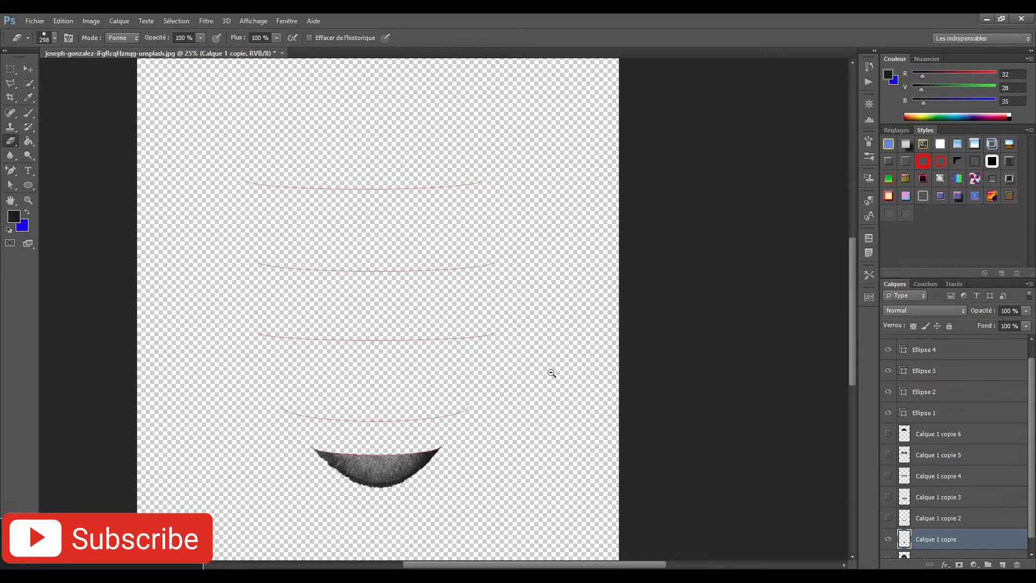
- Display all the slice layers from Calque 1 copie 6 to Calque 1 copie 2 again
ctrl+alt+click(495, 346)
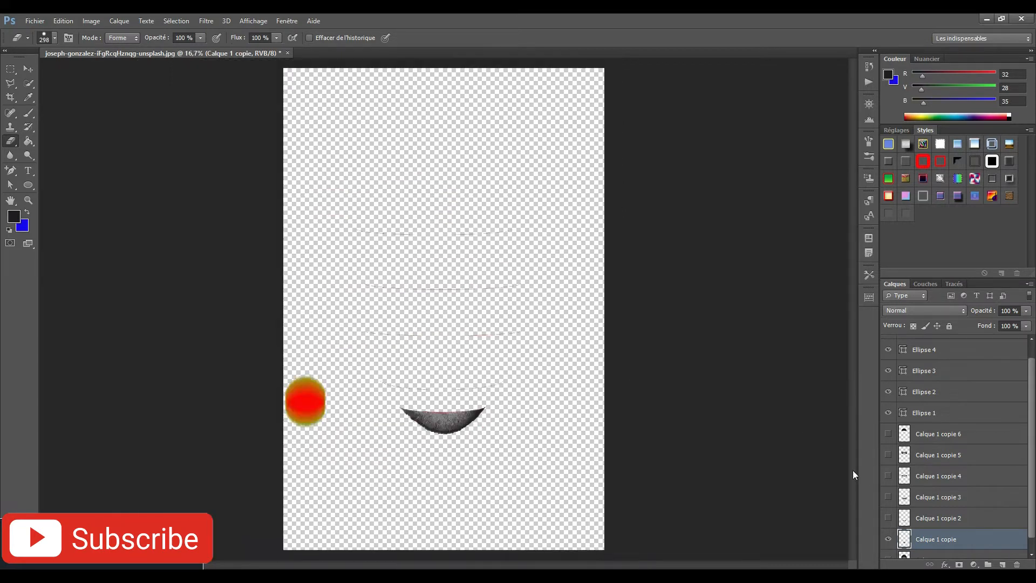
click(889, 434)
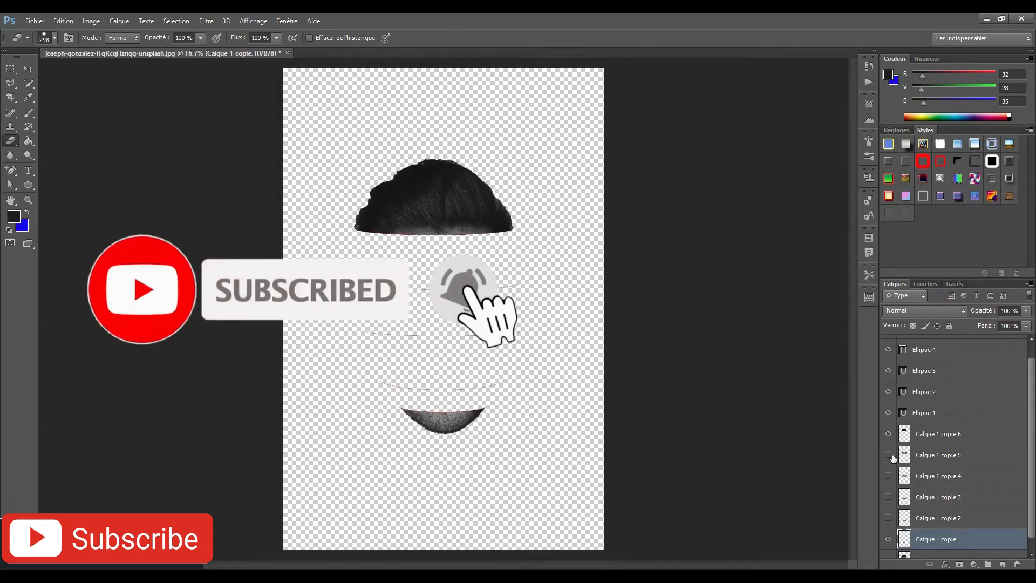
click(890, 456)
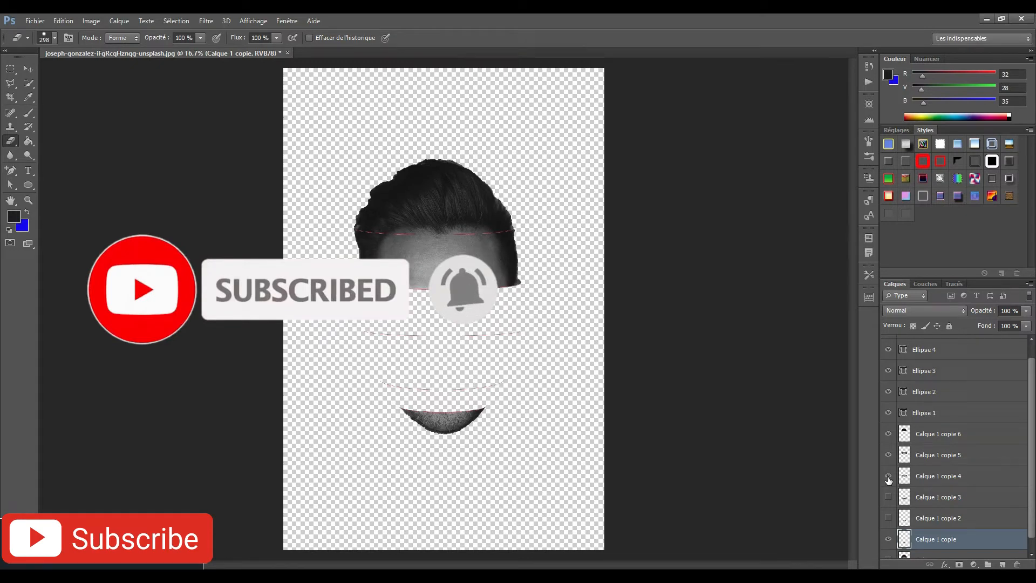
click(888, 497)
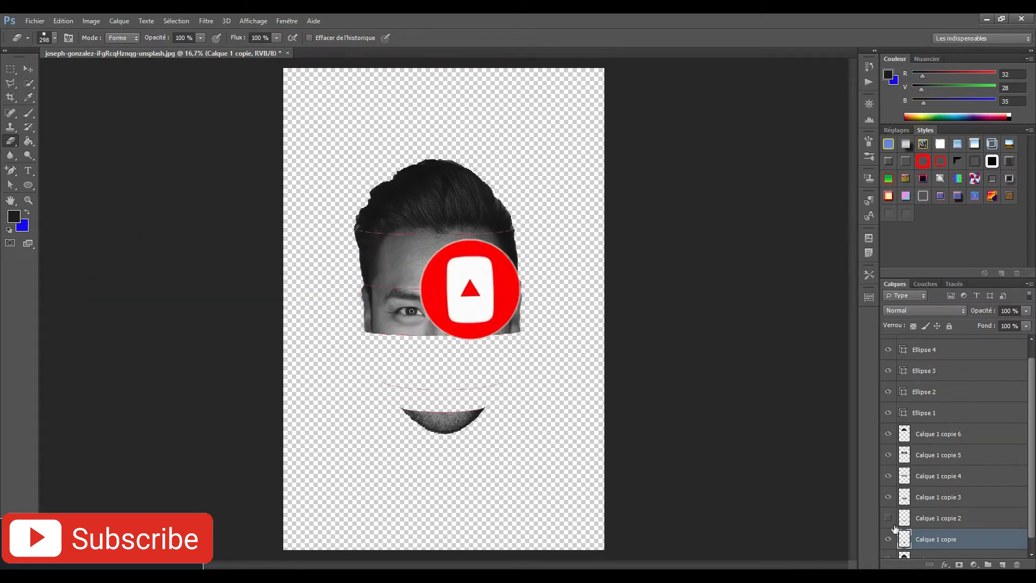
click(888, 498)
click(888, 518)
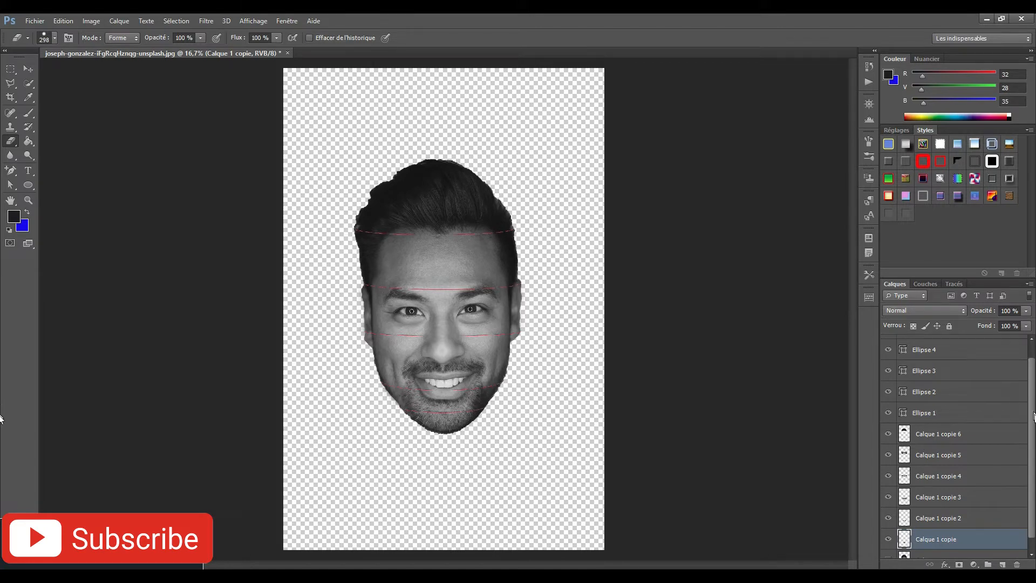
- Delete the five guide layers, Ellipse 1 to Ellipse 5
scroll(1034, 414, down, 1)
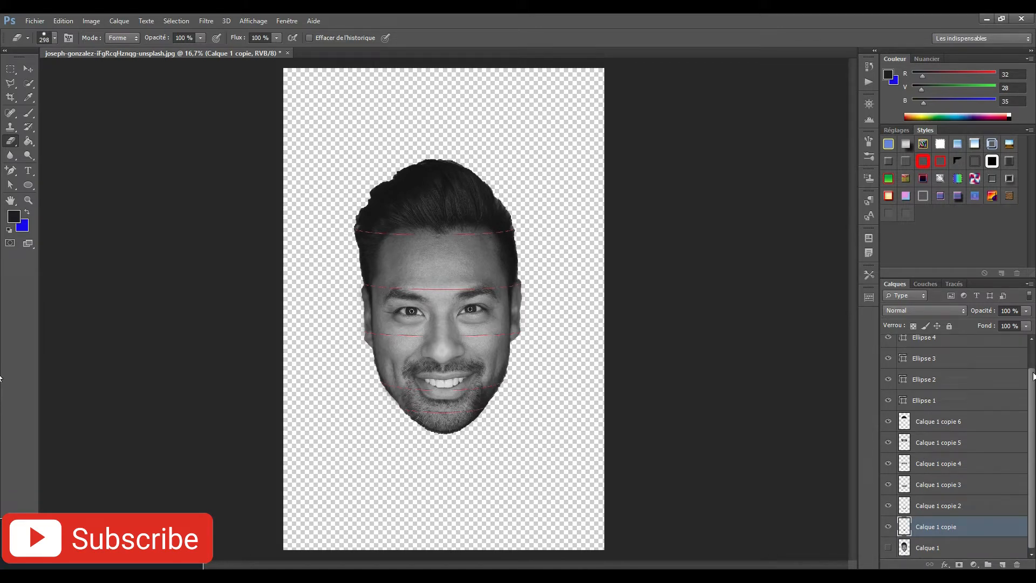
drag(1032, 376, 1031, 345)
click(934, 353)
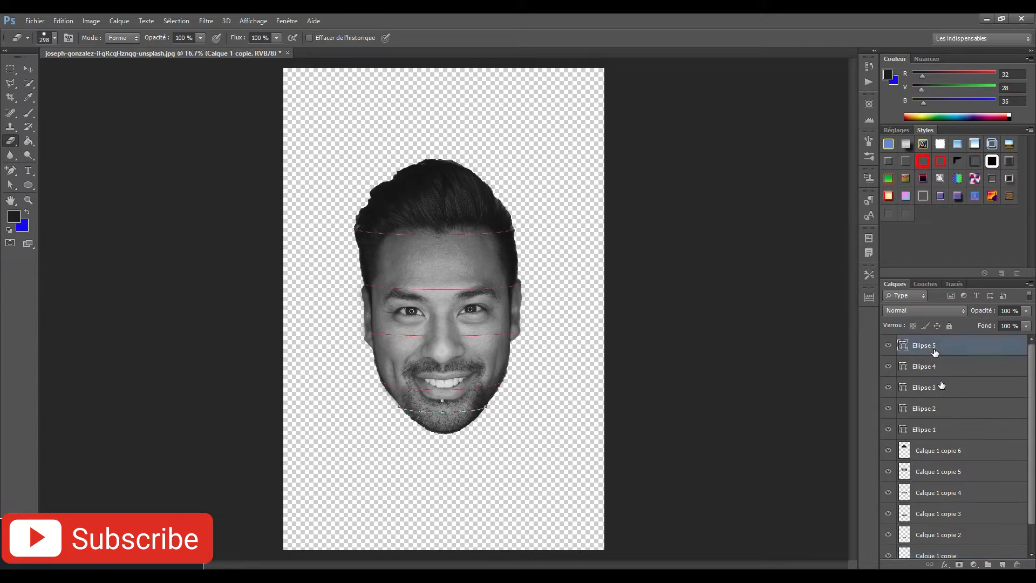
shift+click(939, 434)
click(1016, 565)
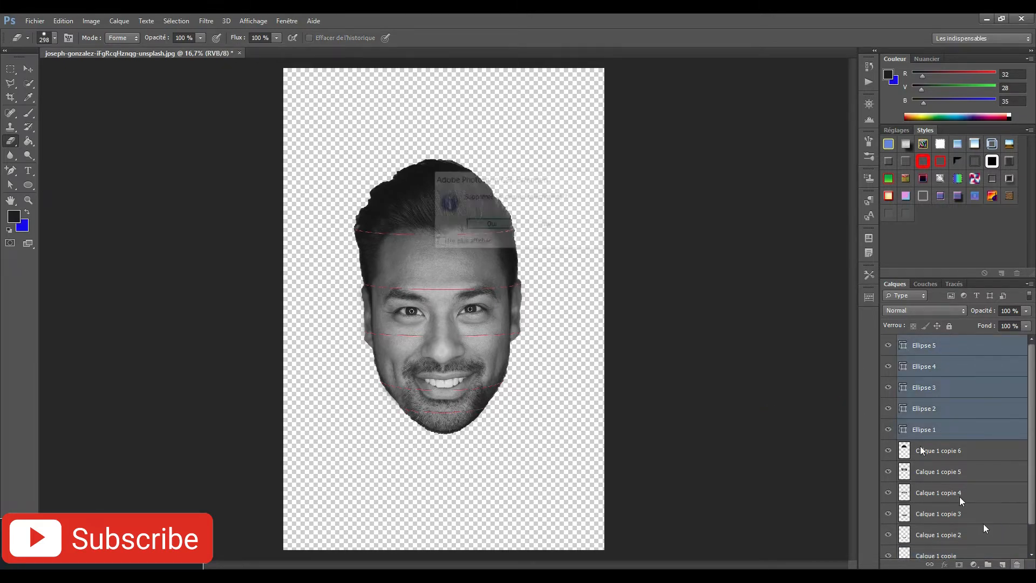
click(489, 225)
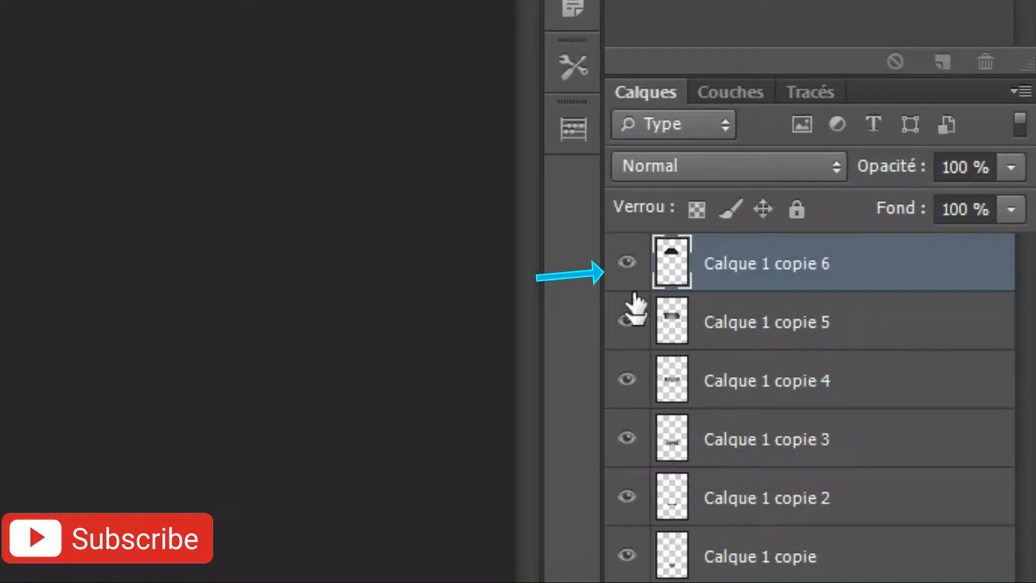
- Hide Calque 1 copie 6 and draw an unfilled ellipse about 1779 by 198 px over the forehead's cut edge, above Calque 1 copie 5
click(888, 347)
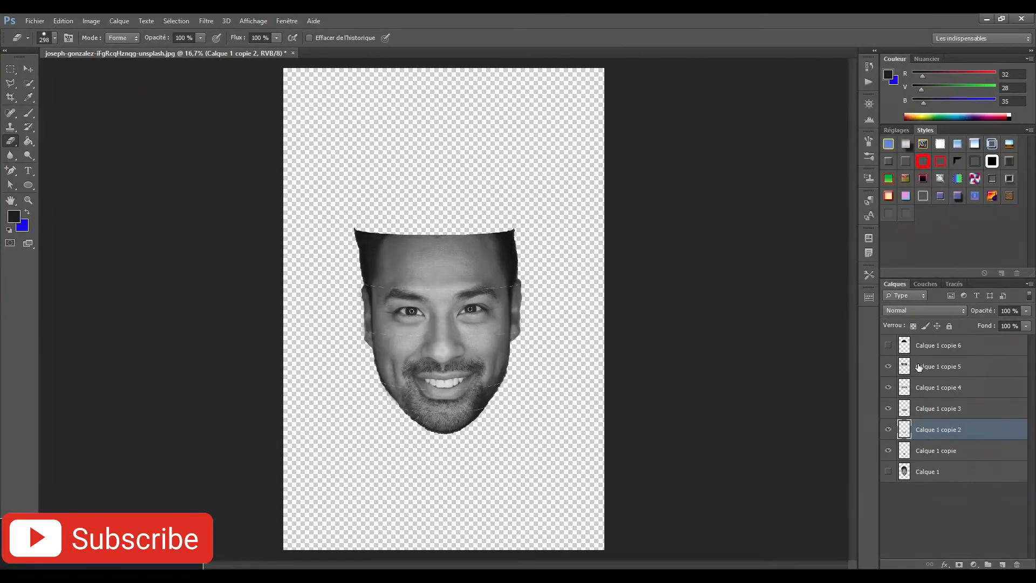
click(676, 297)
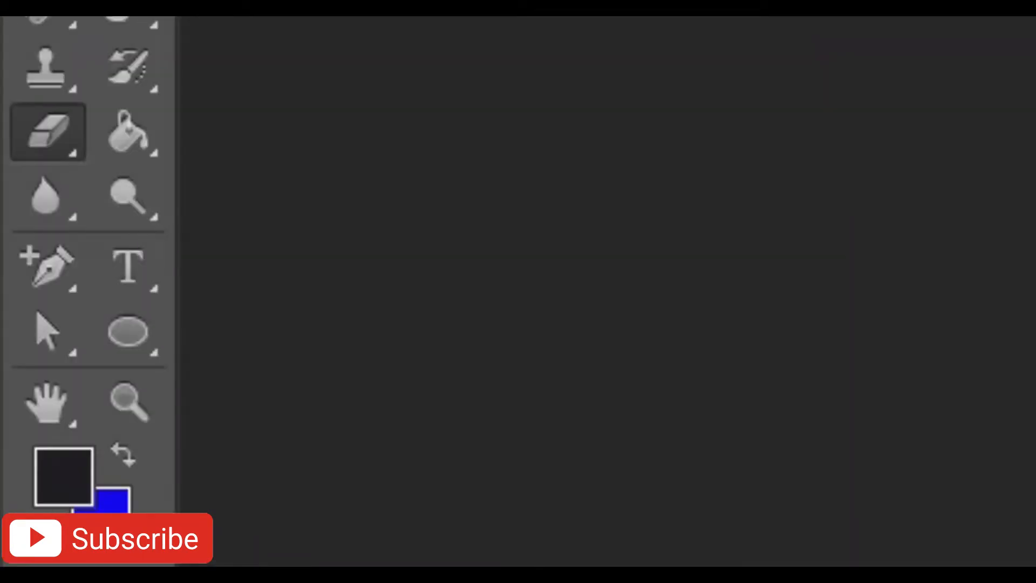
click(28, 184)
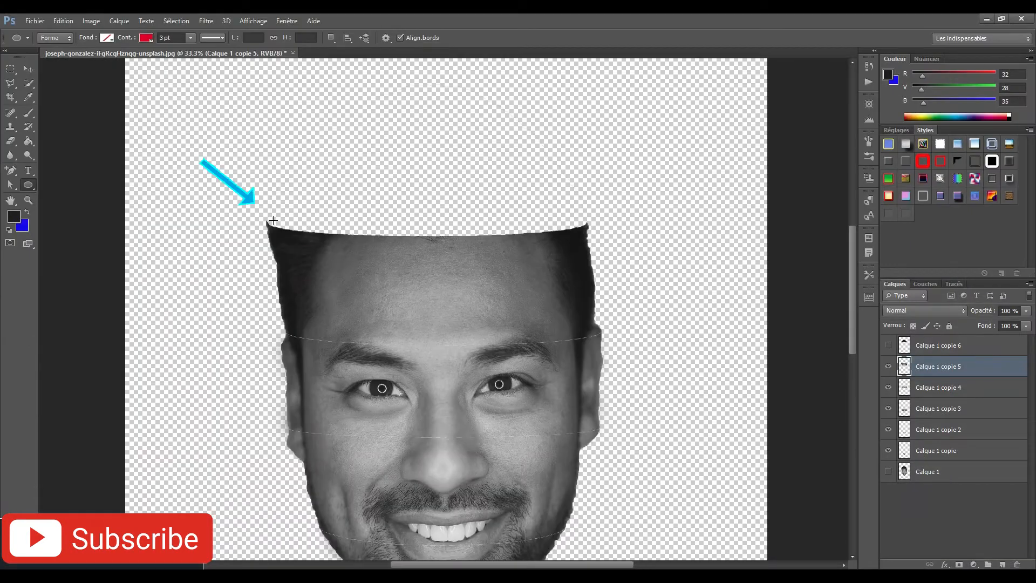
drag(265, 218, 588, 225)
ctrl+click(474, 216)
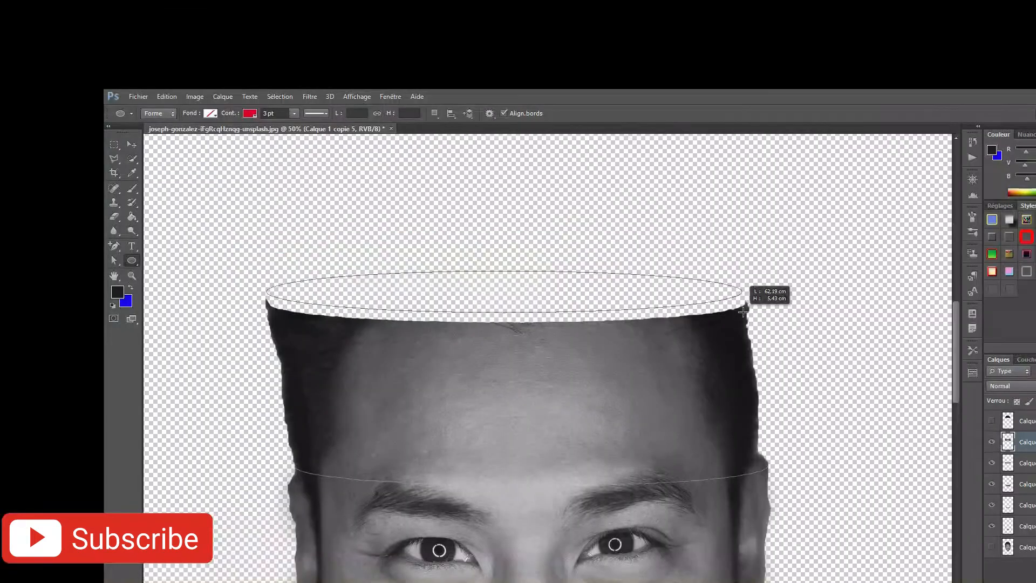
drag(746, 312, 740, 324)
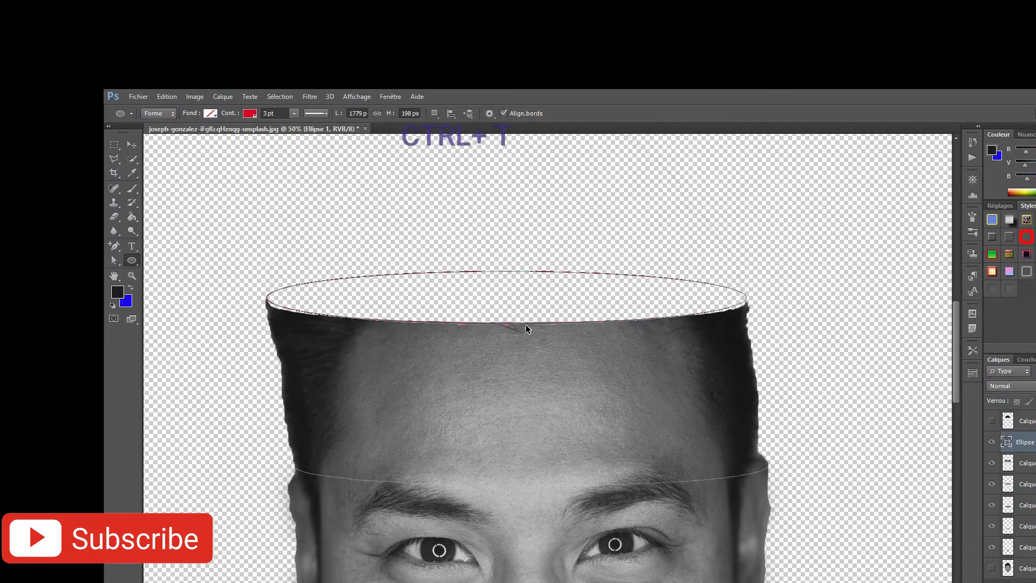
- Free-transform the ellipse to about 100.56% width so it spans the forehead's cut edge, and nudge it down 2 px
key(ctrl+t)
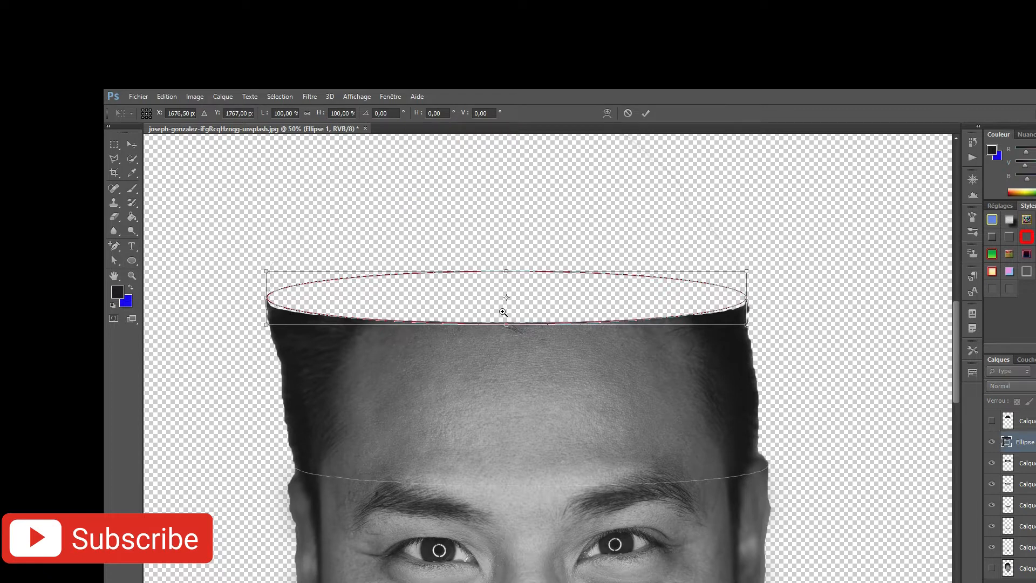
key(ctrl+plus)
drag(186, 291, 187, 291)
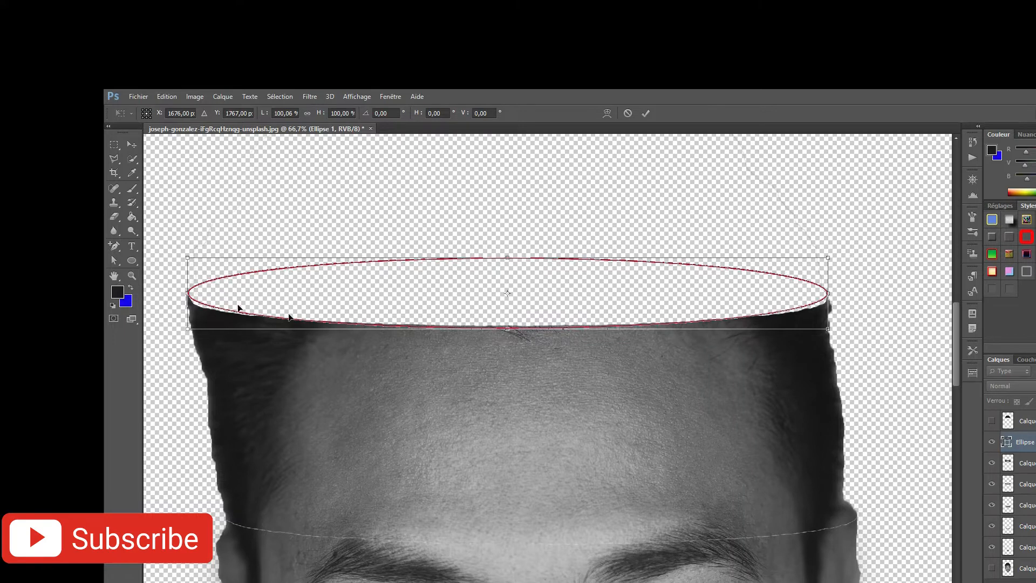
drag(829, 293, 832, 293)
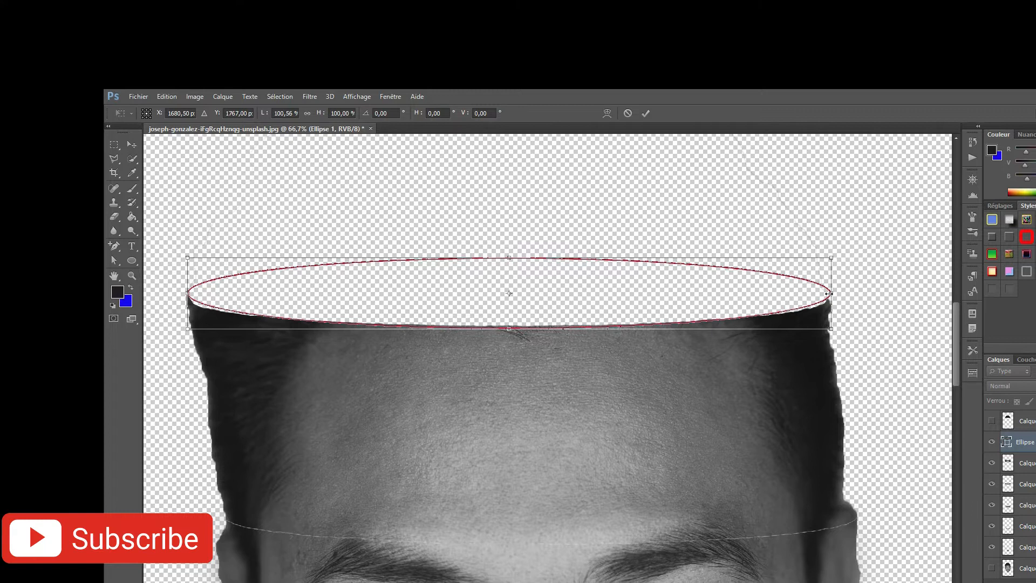
key(Down)
key(Down)
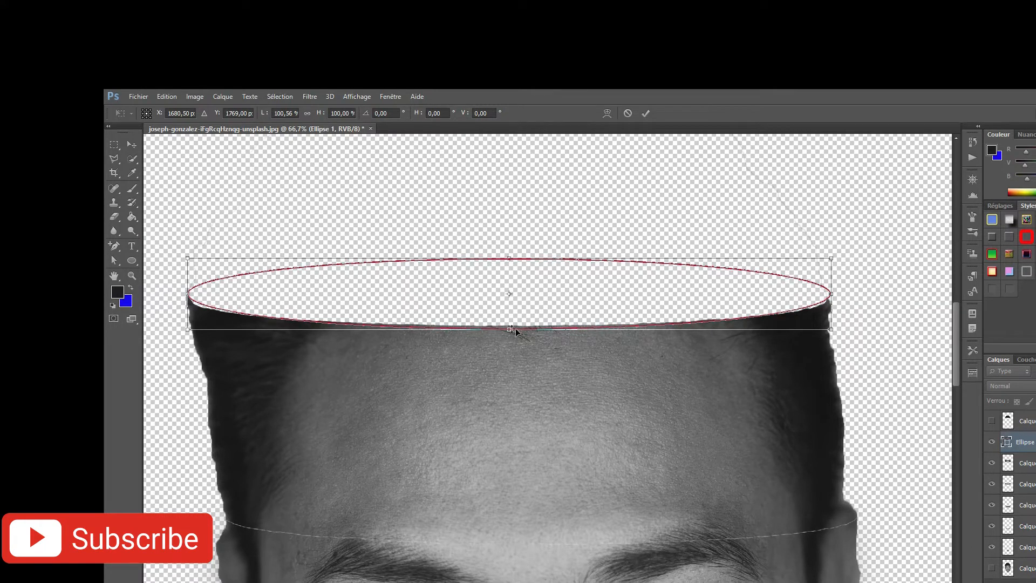
- Reduce the ellipse's height to 94.95%, nudge it down 12 px onto the forehead's cut edge, and apply the transform
drag(509, 326, 509, 326)
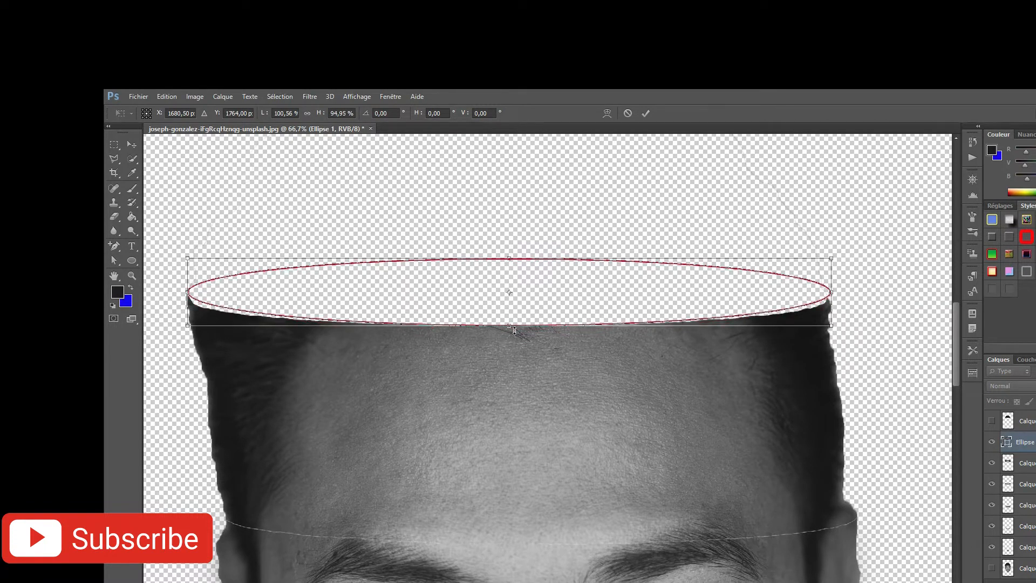
key(Down)
key(Down)
key(Down)
key(Down)
key(Down)
key(Down)
key(Down)
key(Down)
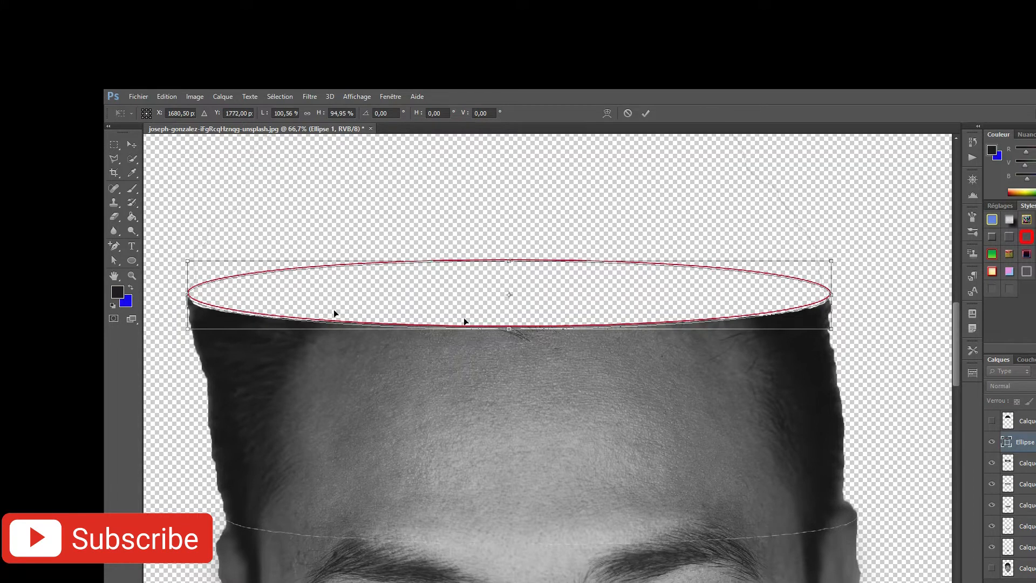
key(Down)
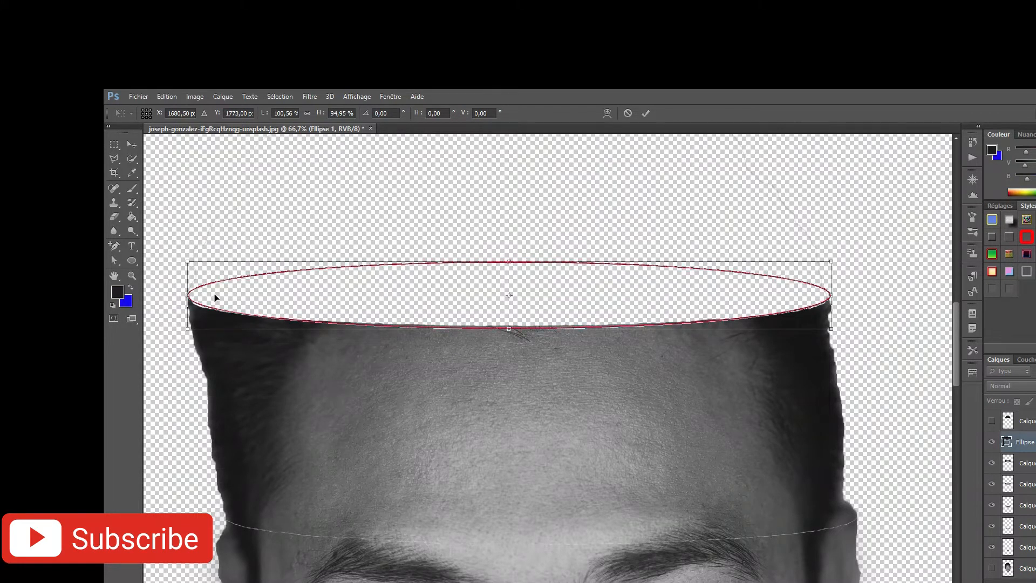
key(Down)
key(Down)
key(Down)
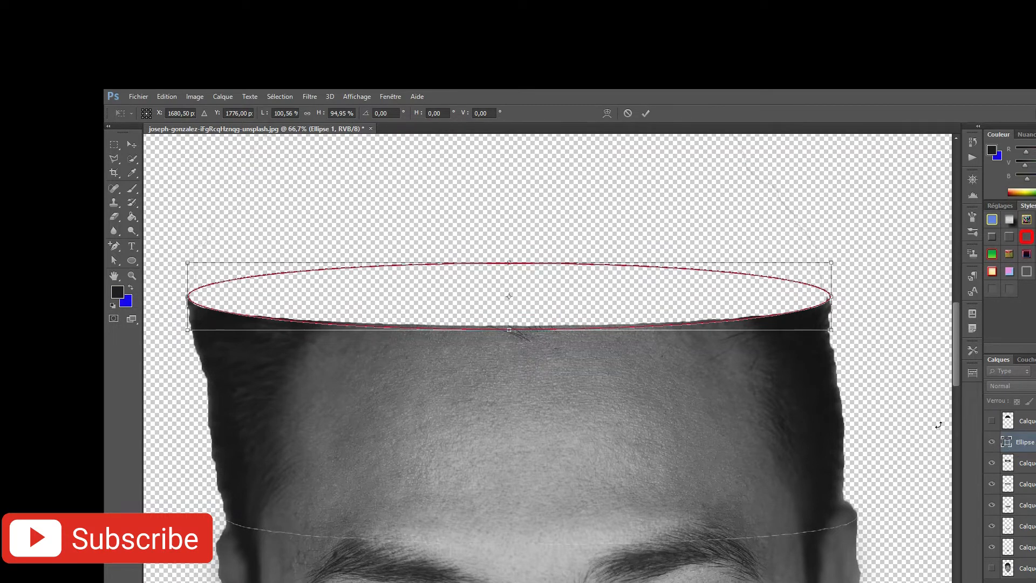
key(Return)
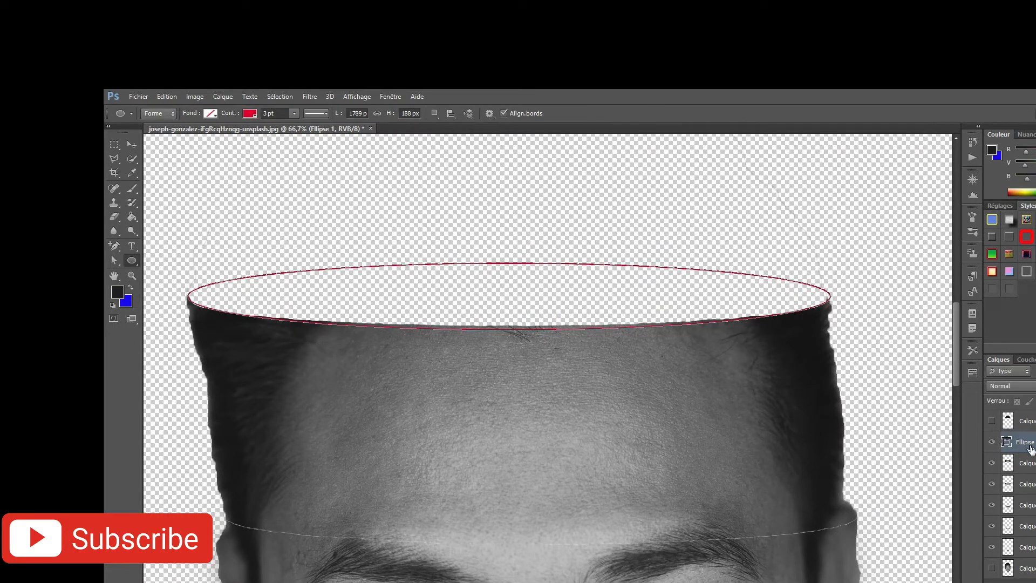
- Move the Ellipse 1 layer below Calque 1 copie 5 and rasterize it
drag(1031, 462, 1033, 475)
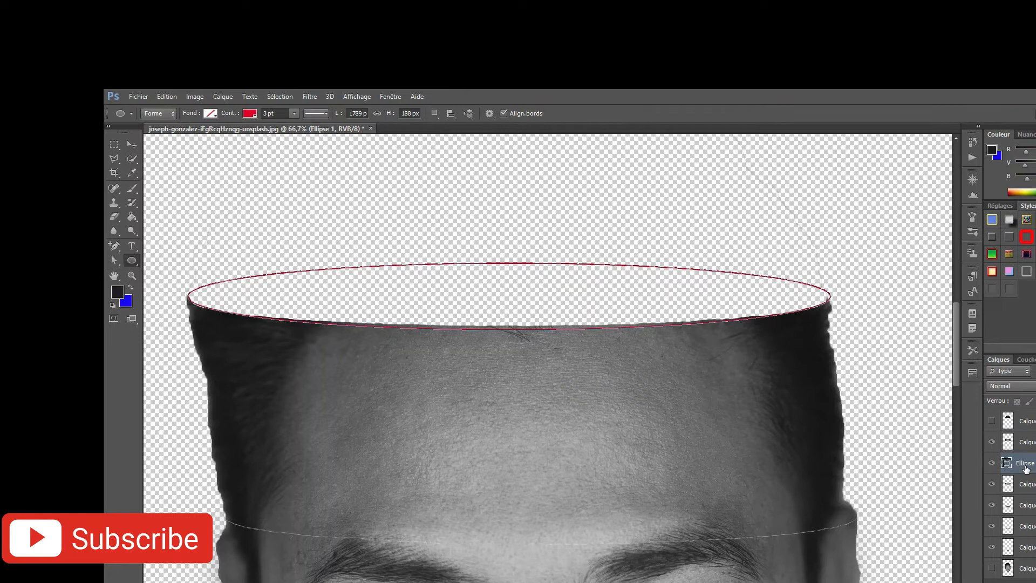
right_click(1026, 468)
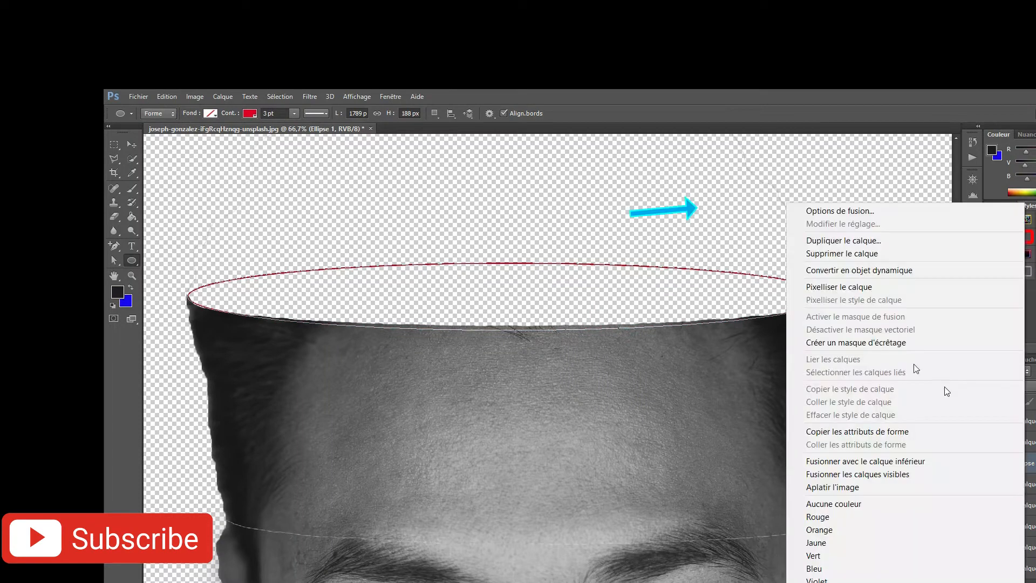
click(880, 289)
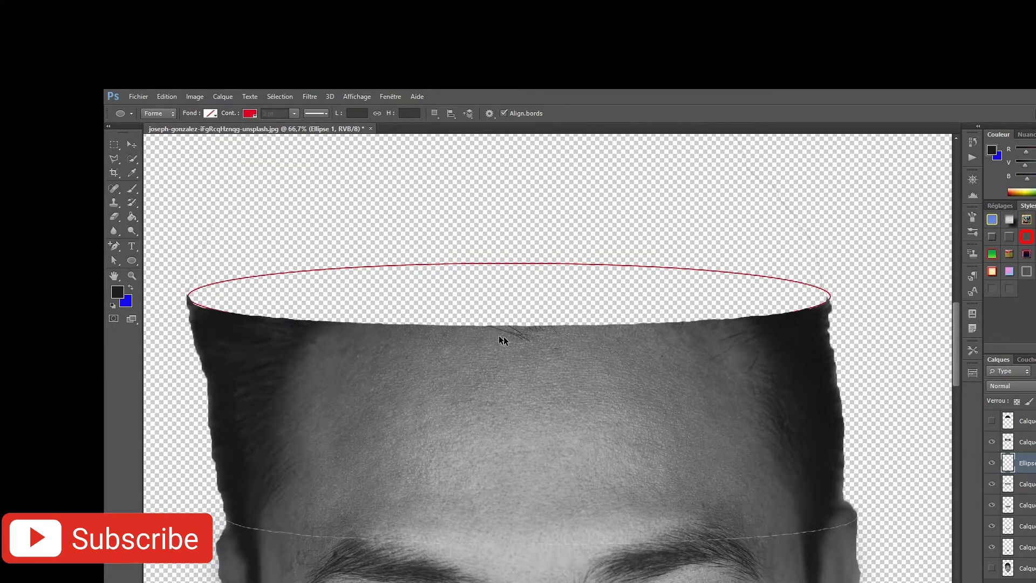
- Free-transform the rasterized ellipse to about 103.19% height behind the forehead slice and nudge it slightly left
key(ctrl+t)
drag(508, 333, 507, 334)
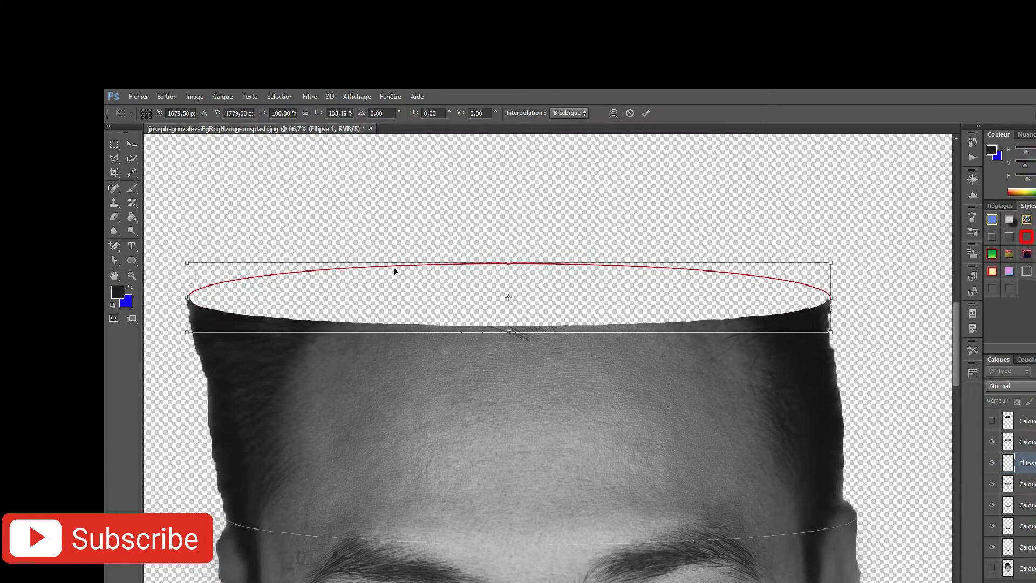
key(Left)
key(Left)
click(131, 260)
- Set the foreground colour to red fe0b1c and fill the inside of Ellipse 1 with it
click(118, 293)
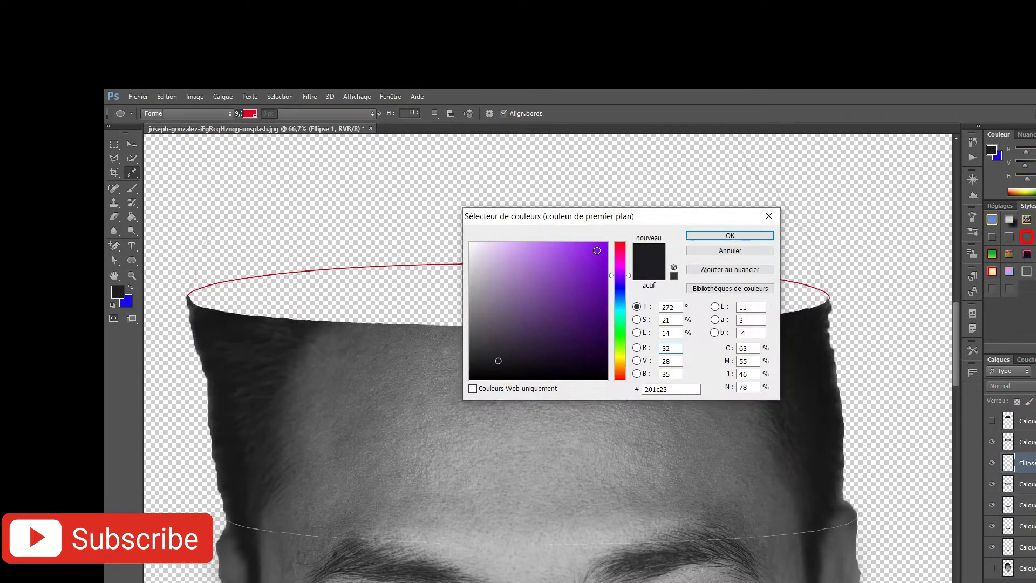
drag(620, 266, 620, 249)
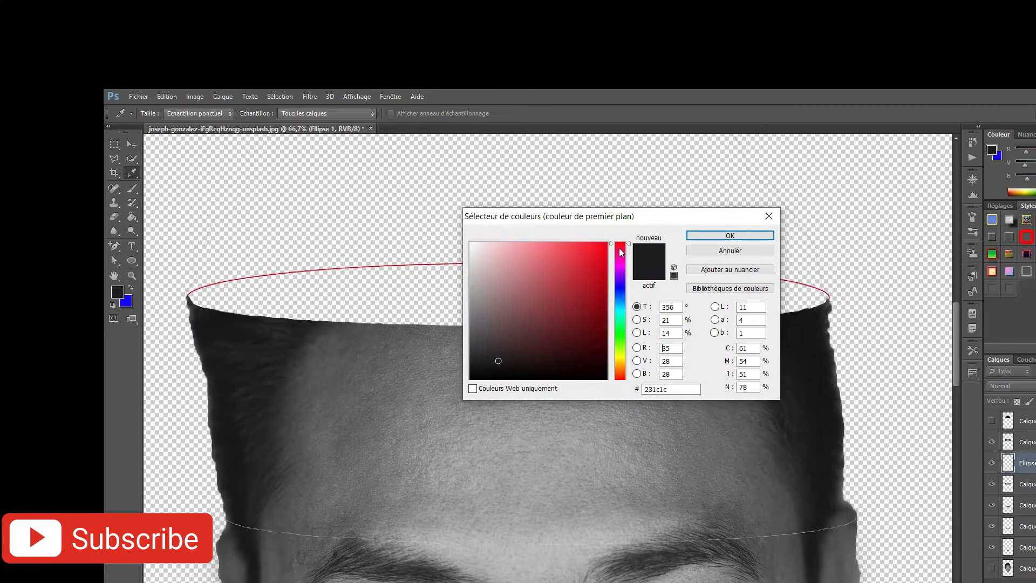
click(602, 241)
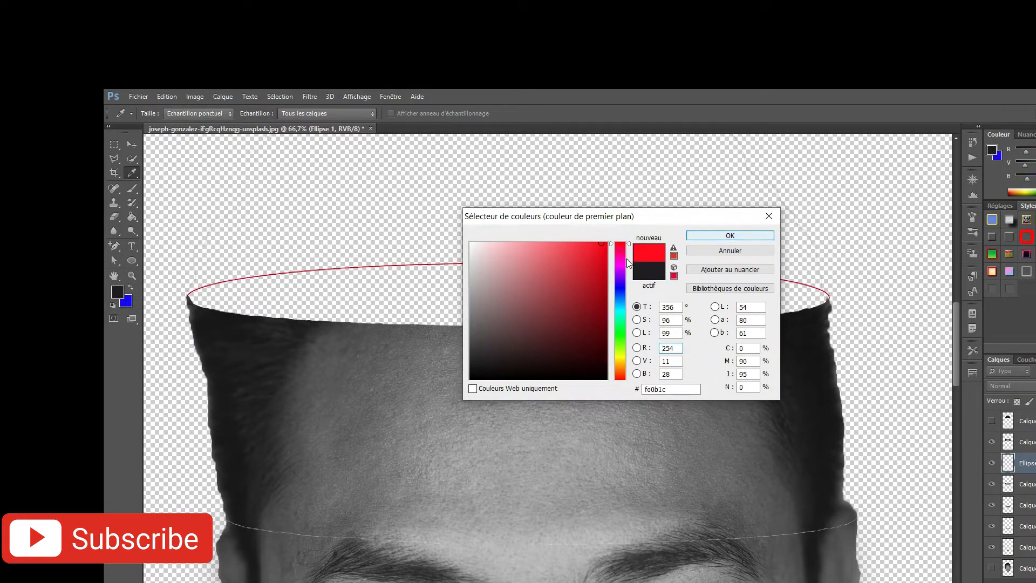
click(730, 236)
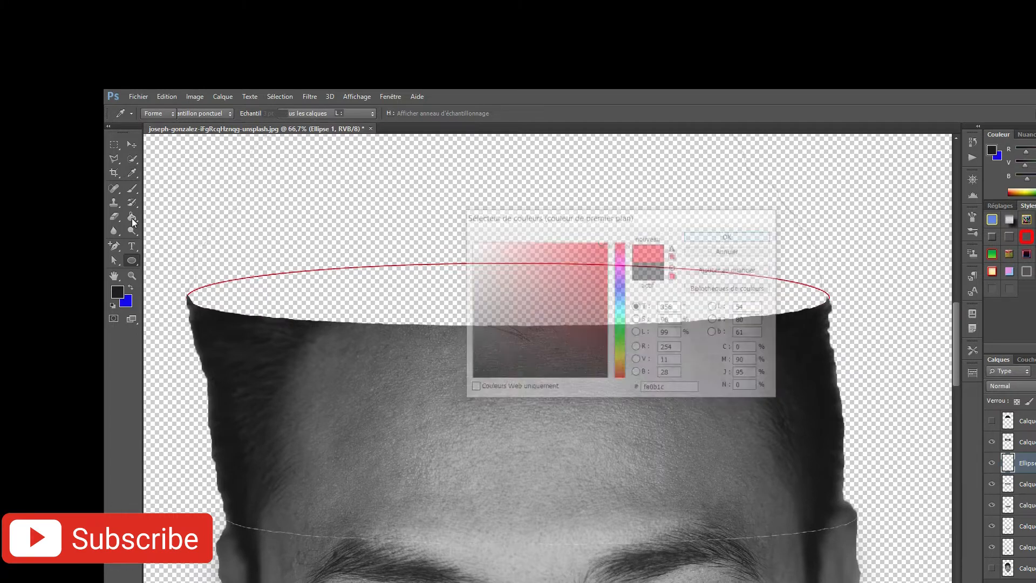
click(439, 287)
- Hide Calque 1 copie 5 and draw an unfilled ellipse above it in the stack, over the cut edge above the eyebrows
click(131, 144)
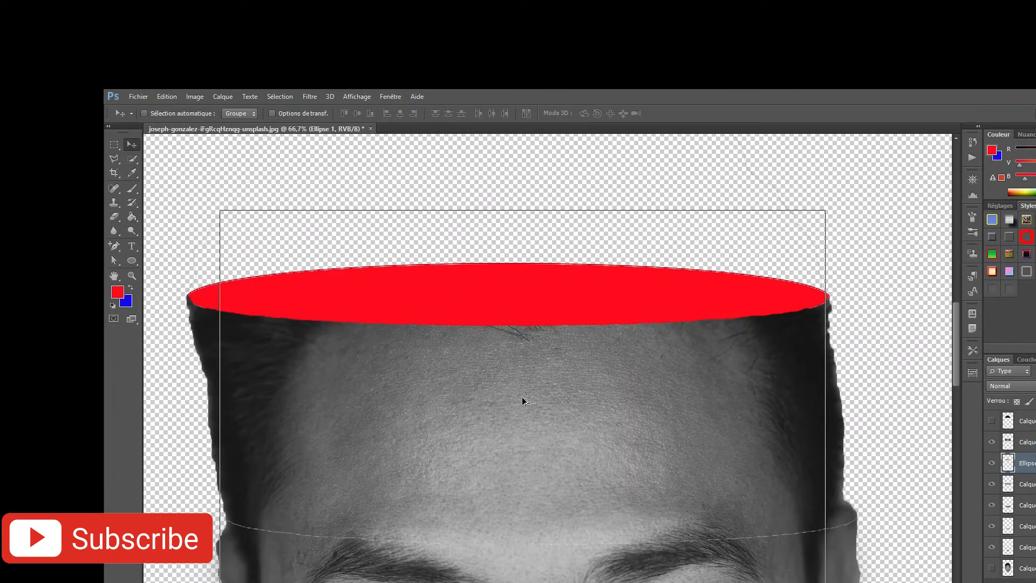
alt+click(523, 397)
alt+right_click(570, 423)
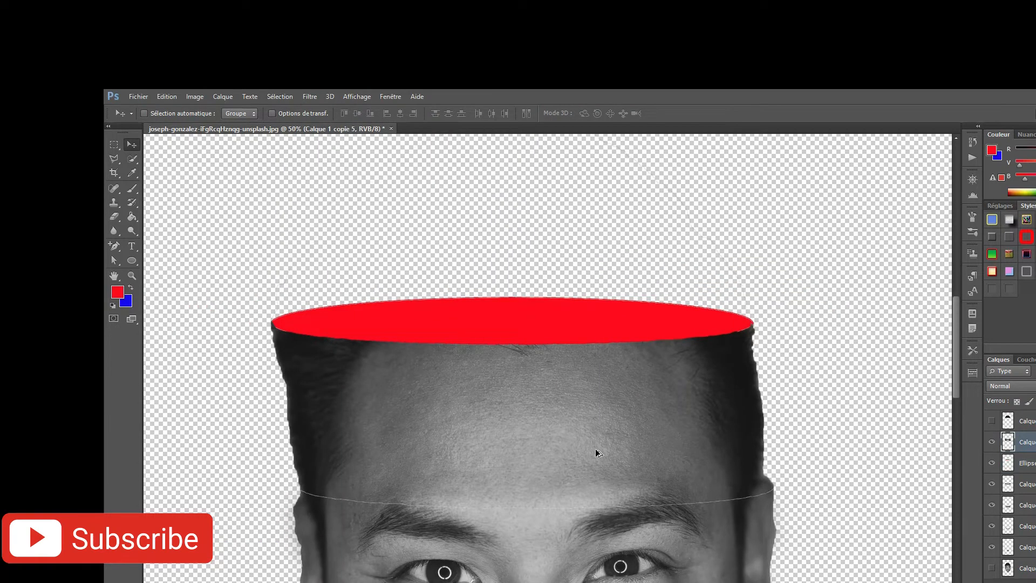
alt+click(588, 478)
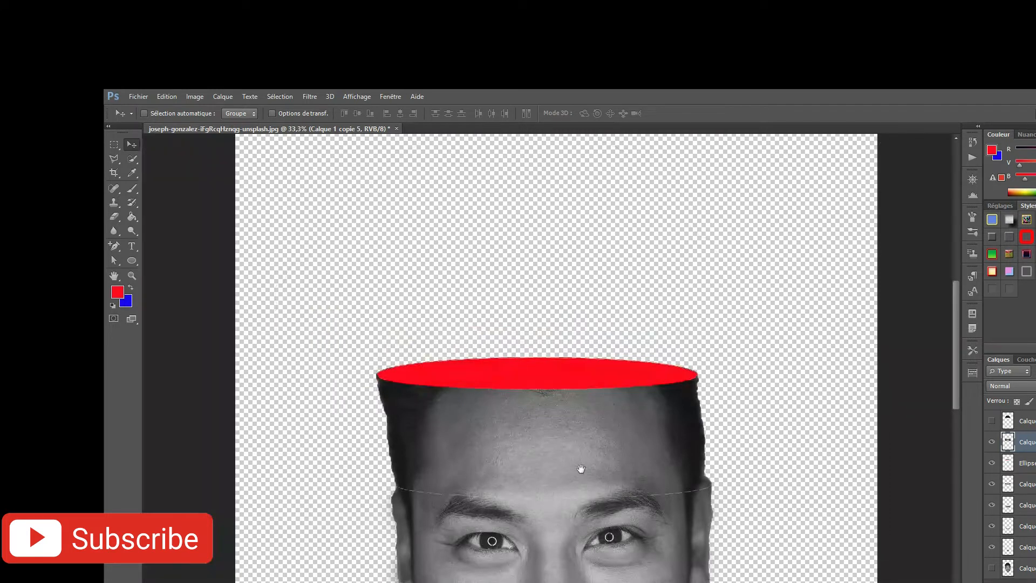
drag(581, 469, 561, 351)
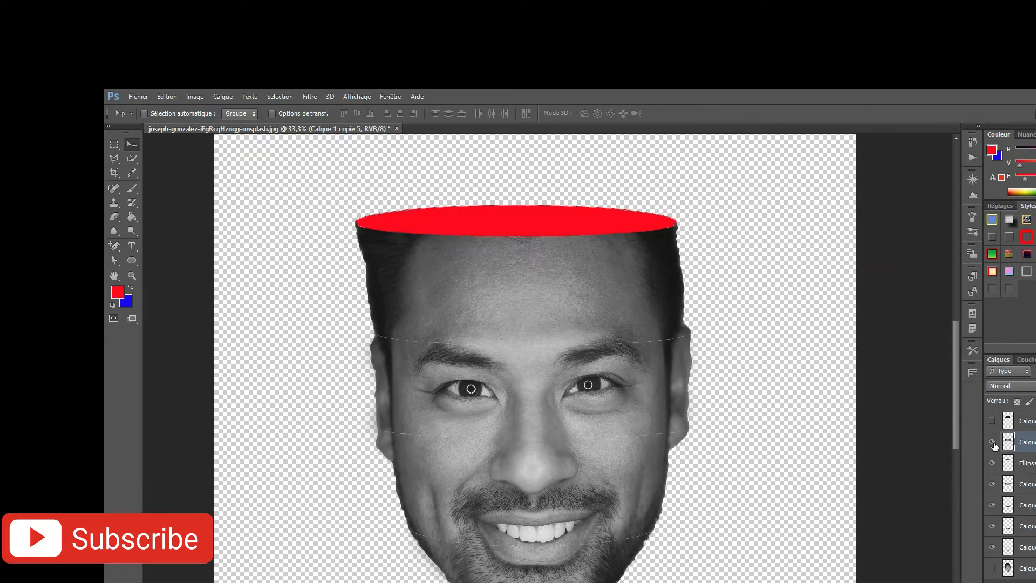
click(992, 485)
click(992, 486)
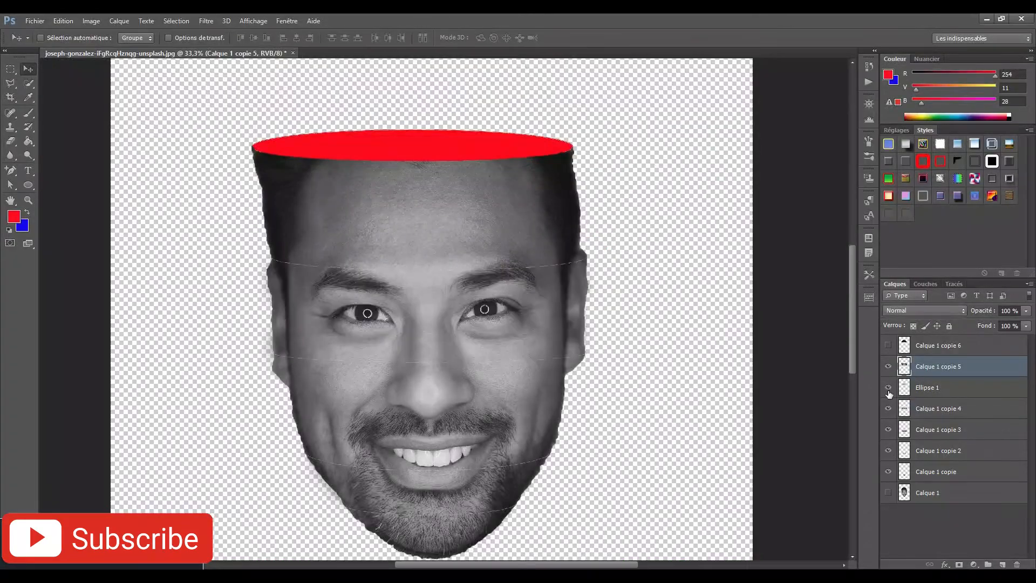
click(991, 443)
key(u)
scroll(415, 258, up, 1)
drag(201, 232, 670, 276)
- Free-transform the new ellipse slightly wider so it spans the eye slice's cut edge
key(ctrl+t)
drag(200, 254, 201, 255)
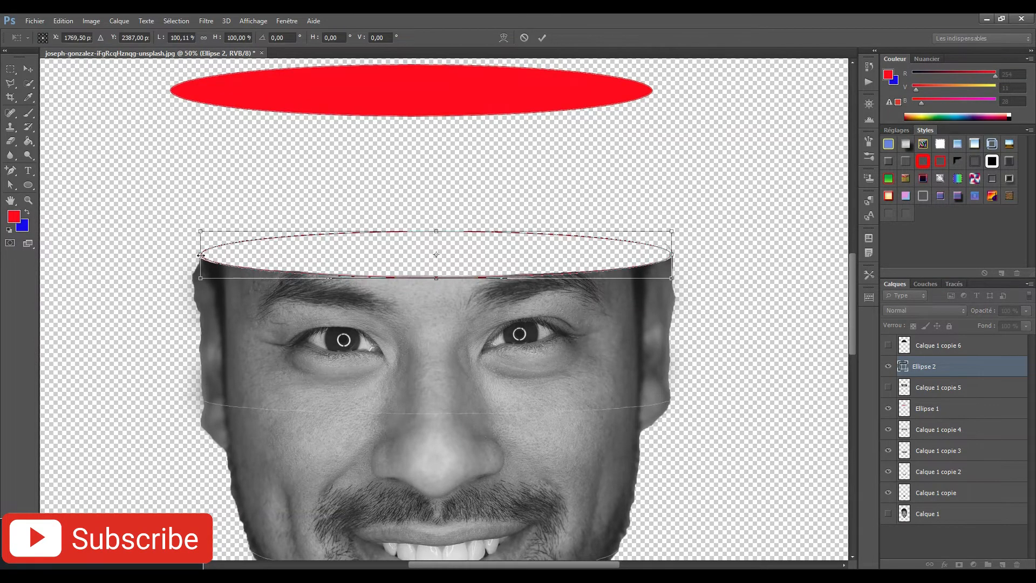
key(Return)
- Rasterize Ellipse 2 and fill it with blue, RGB 20, 68, 249
click(14, 216)
click(516, 215)
click(493, 169)
click(628, 161)
key(g)
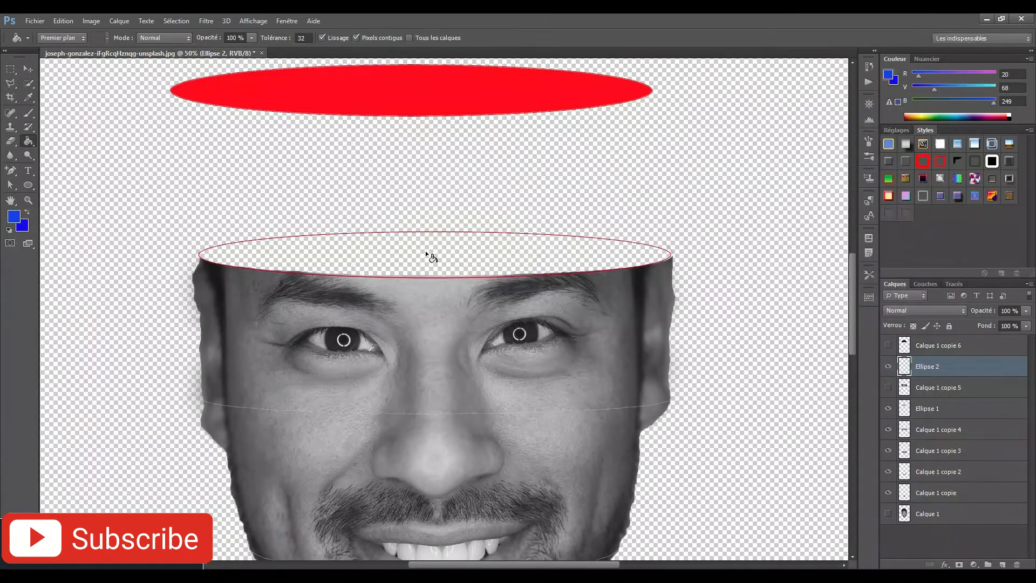
click(425, 252)
- Move Ellipse 2 below Calque 1 copie 4 and hide Calque 1 copie 4 and Ellipse 1
scroll(358, 91, down, 1)
click(888, 408)
drag(906, 377, 912, 438)
click(888, 408)
- Draw an unfilled ellipse above Calque 1 copie 2, over the nose slice's cut edge below the eyes
click(925, 471)
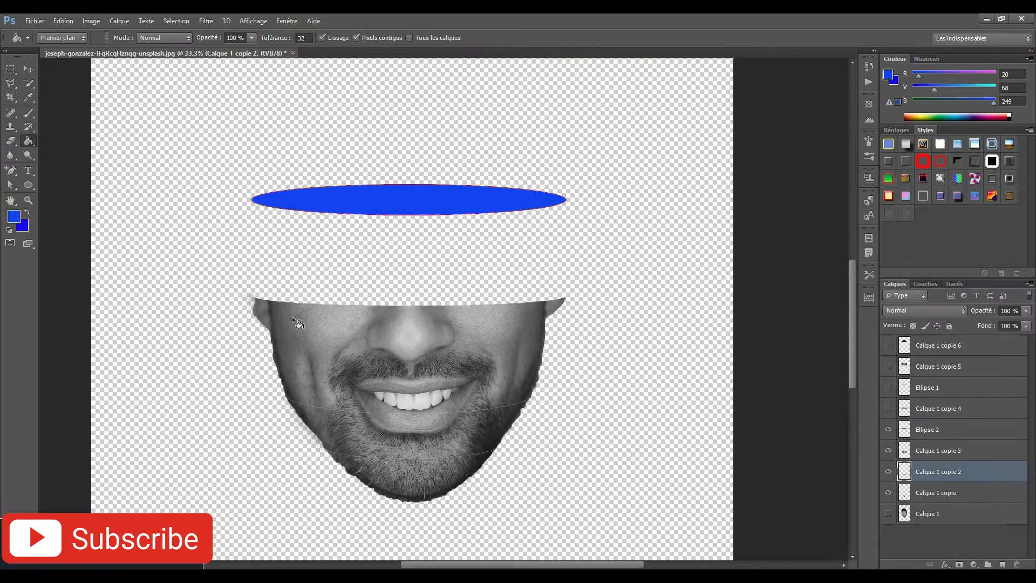
key(u)
key(ctrl+plus)
drag(175, 279, 642, 307)
- Rasterize Ellipse 3 and fill it with yellow, RGB 229, 243, 9
click(14, 216)
click(515, 269)
click(628, 161)
key(g)
right_click(928, 476)
key(Escape)
click(539, 294)
- Hide Calque 1 copie 3 and make Calque 1 copie the active layer
key(v)
click(888, 450)
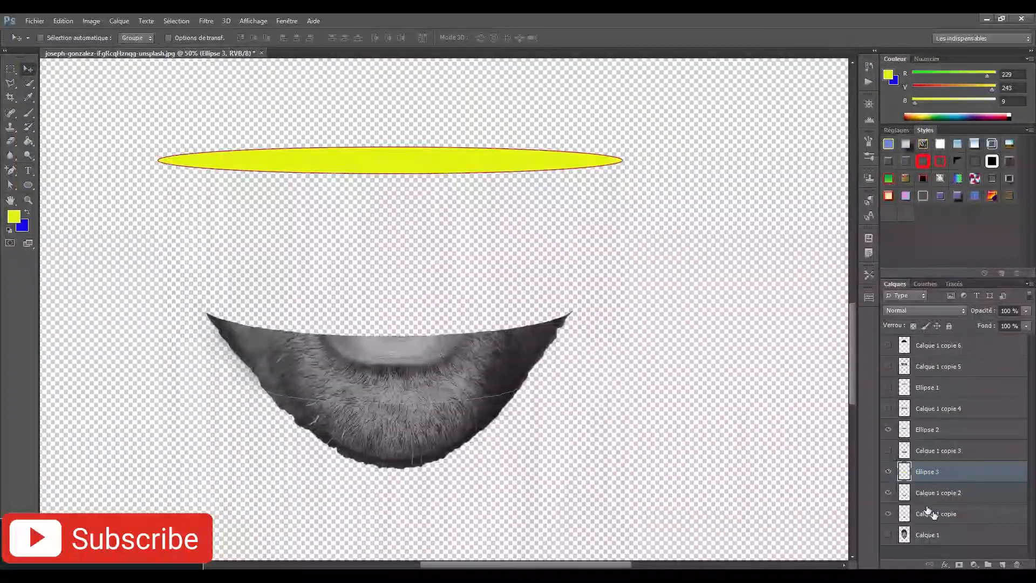
click(930, 513)
key(u)
drag(207, 306, 572, 318)
key(ctrl+t)
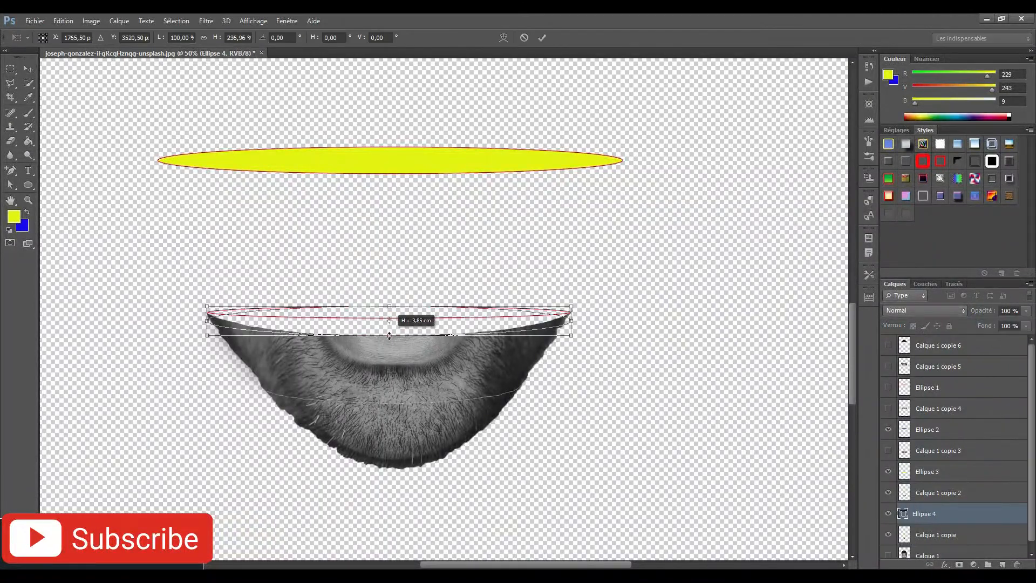
key(Escape)
key(ctrl+z)
- Draw an ellipse over the cut edge at the mouth, above Calque 1 copie, and free-transform it to about 1348 by 167 px
scroll(393, 318, up, 1)
drag(147, 281, 630, 339)
key(ctrl+t)
drag(147, 310, 144, 310)
drag(387, 338, 387, 342)
key(Return)
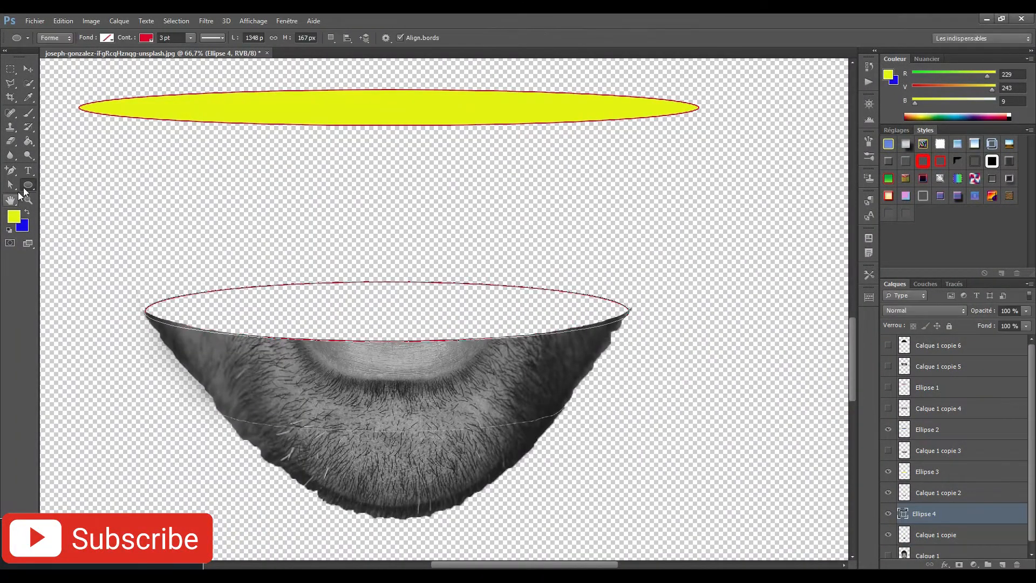
- Rasterize Ellipse 4 and fill it with green, RGB 36, 243, 9
click(14, 217)
drag(519, 293, 517, 261)
click(606, 161)
key(g)
right_click(934, 514)
click(863, 162)
click(354, 309)
- With Calque 1 copie 2 and Ellipse 4 hidden, draw an ellipse above Calque 1 copie and free-transform it to span the chin slice's cut edge
drag(931, 513, 930, 545)
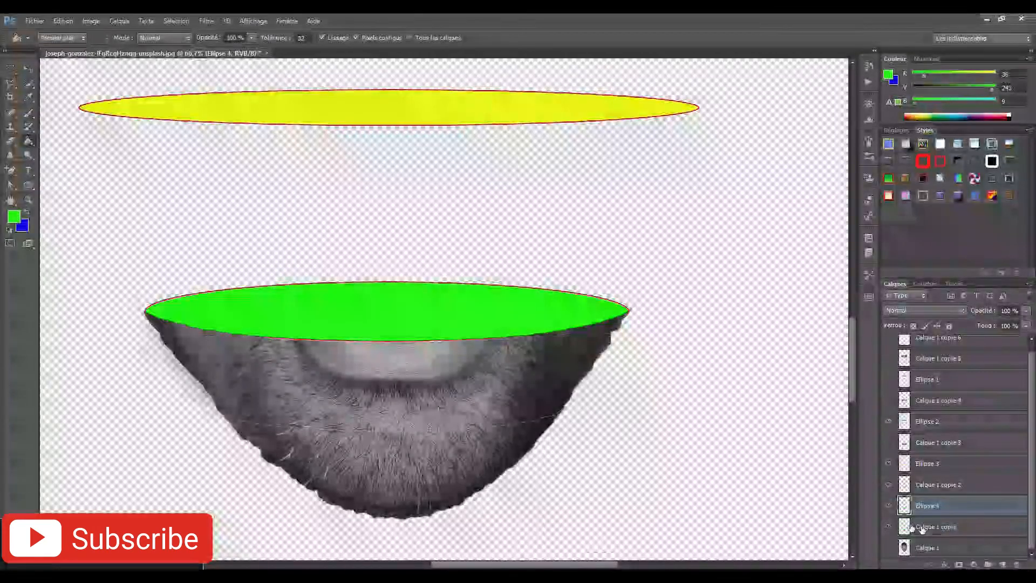
click(924, 532)
click(28, 185)
scroll(446, 420, up, 1)
drag(104, 282, 625, 326)
key(ctrl+z)
mouse_move(104, 252)
mouse_down()
mouse_move(615, 316)
mouse_move(617, 327)
mouse_up()
key(ctrl+t)
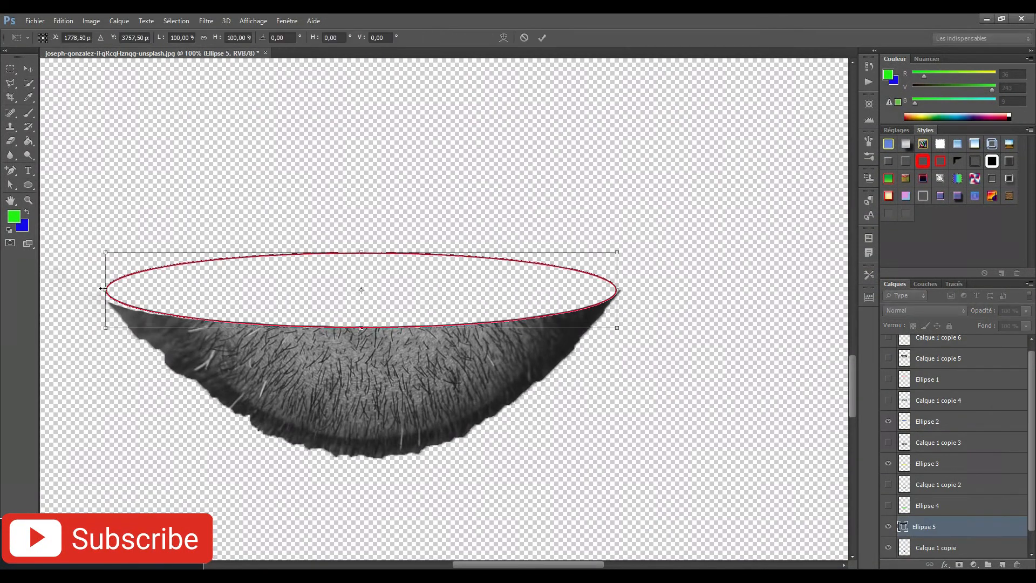
key(Return)
- Place Ellipse 5 below Calque 1 copie, rasterize it, and fill it with orange, RGB 243, 75, 9
click(28, 68)
click(13, 215)
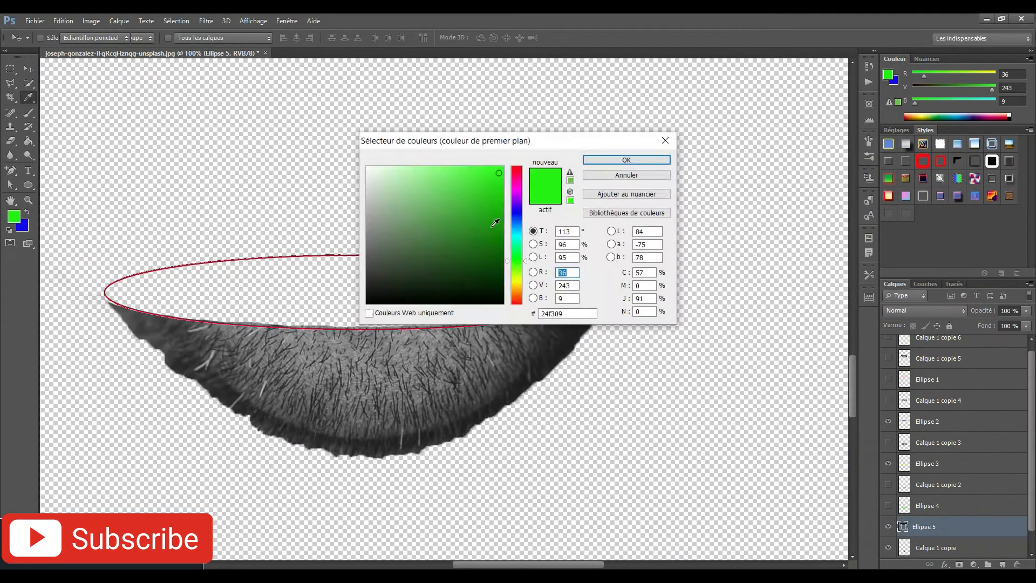
right_click(923, 526)
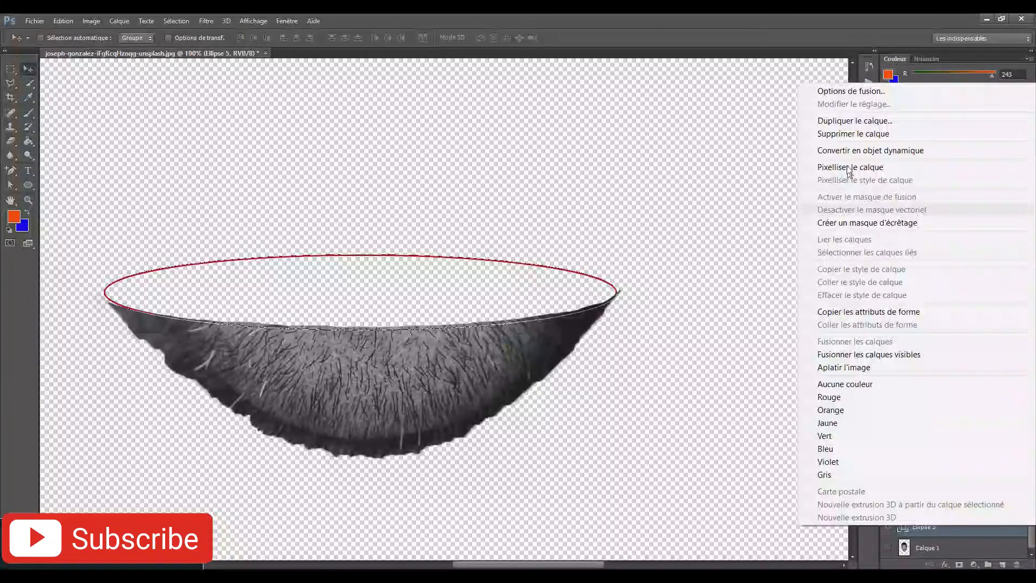
click(858, 167)
click(28, 140)
click(321, 289)
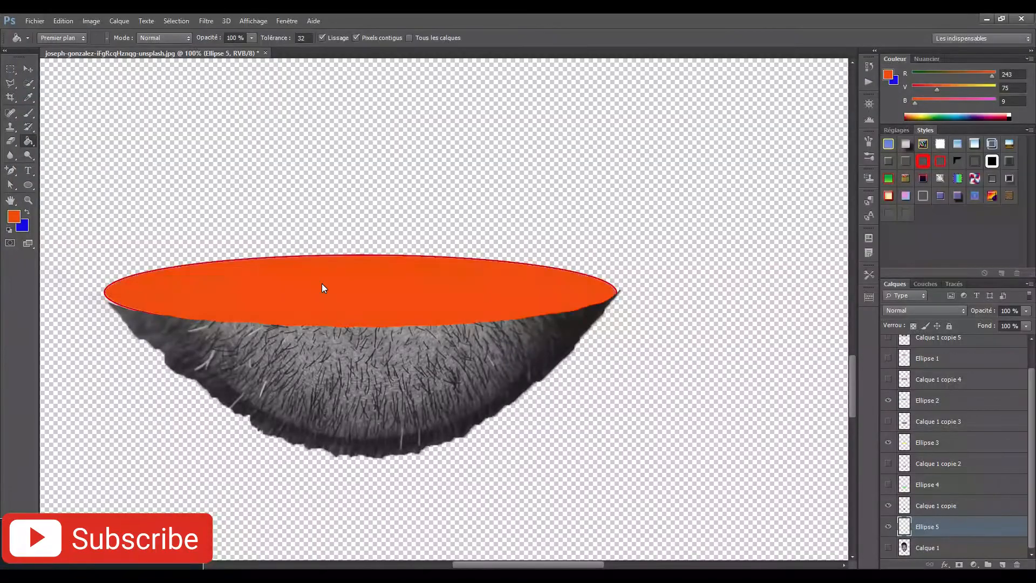
- Merge Ellipse 5 with the chin slice layer, Calque 1 copie
click(28, 68)
key(ctrl+minus)
key(ctrl+minus)
ctrl+click(925, 509)
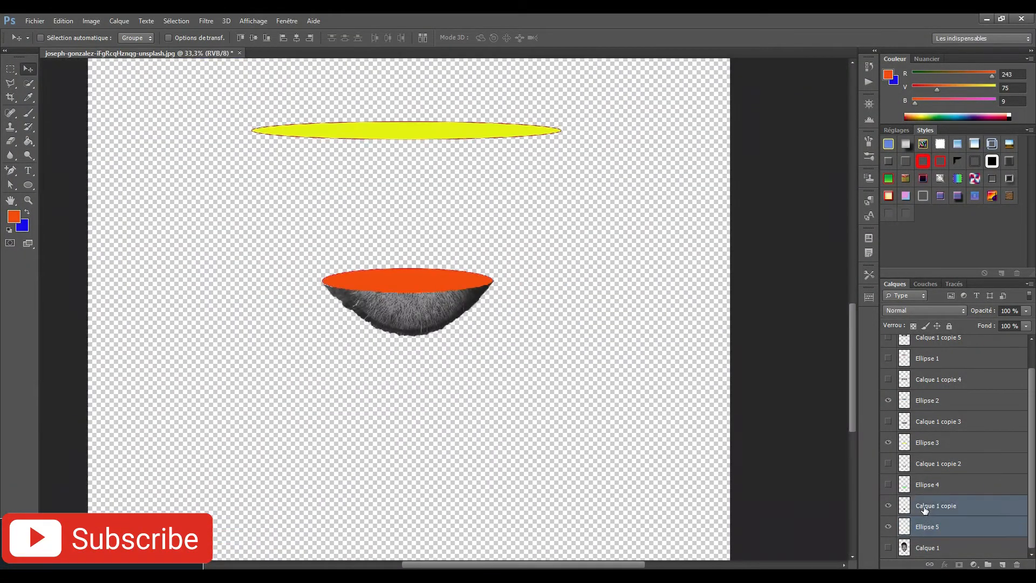
key(ctrl+e)
- Show Ellipse 4 and Calque 1 copie 2 again and merge them into one layer
click(888, 505)
click(888, 484)
click(888, 508)
click(929, 485)
ctrl+click(929, 508)
key(ctrl+e)
- Show Calque 1 copie 3 and merge it with the yellow Ellipse 3
click(888, 451)
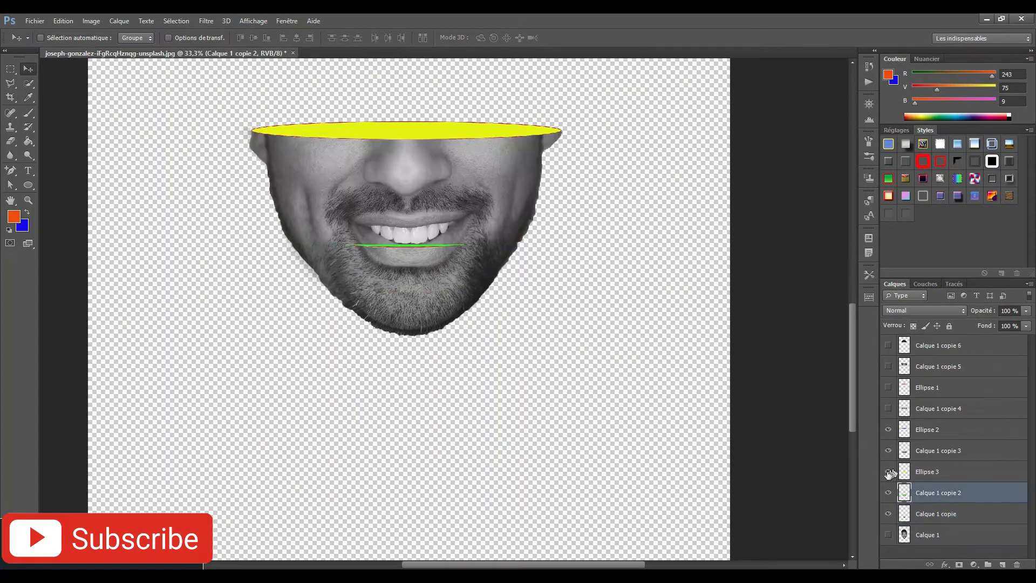
click(925, 451)
ctrl+click(924, 472)
key(ctrl+e)
- Show Calque 1 copie 4 and merge it with the blue Ellipse 2
click(888, 408)
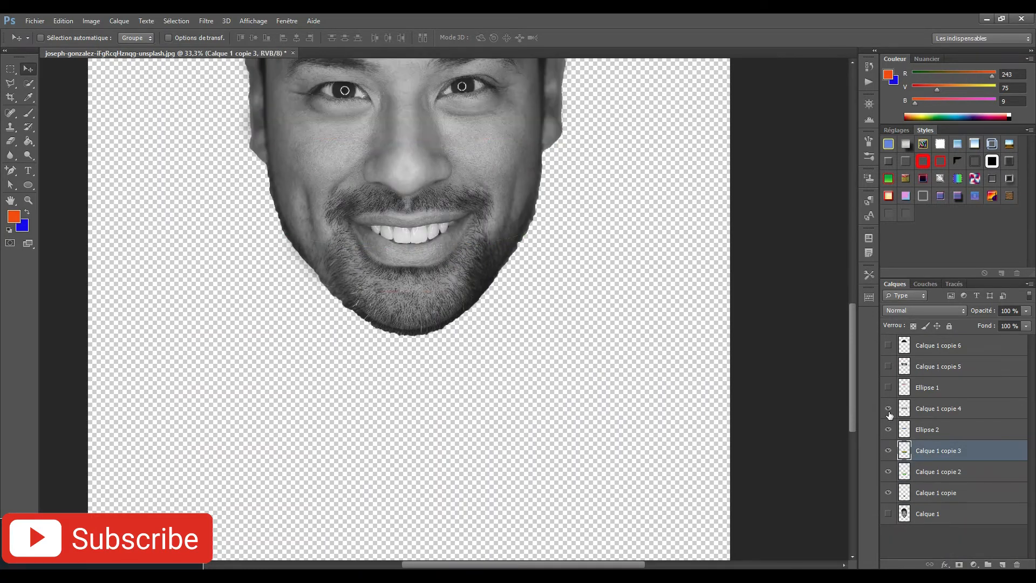
click(918, 411)
click(922, 430)
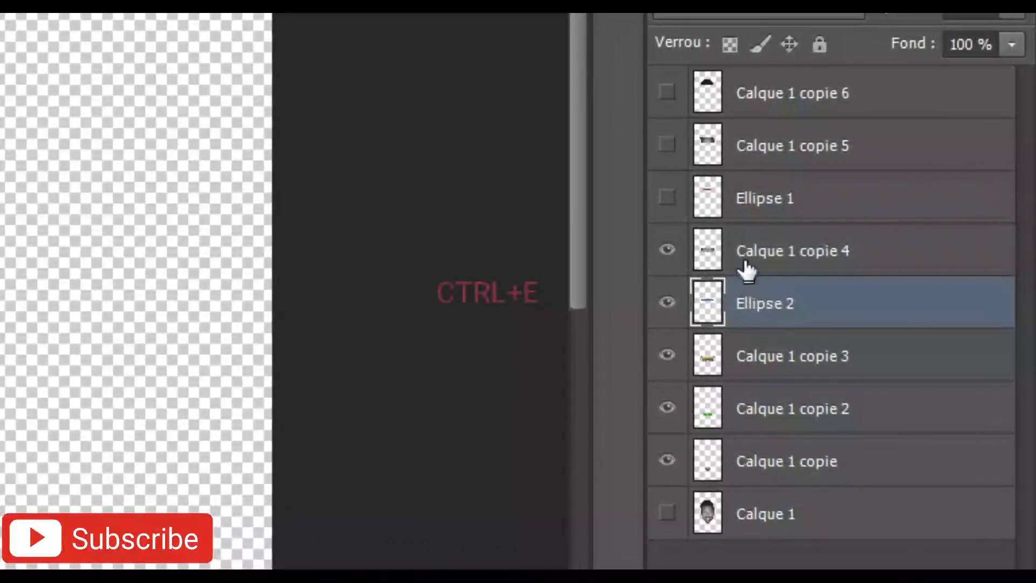
ctrl+click(743, 268)
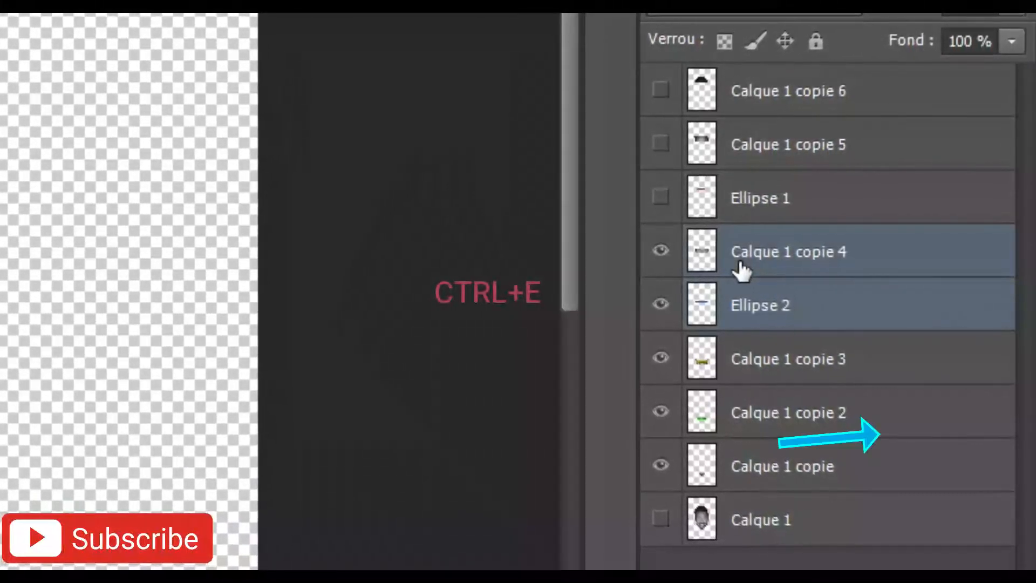
key(ctrl+e)
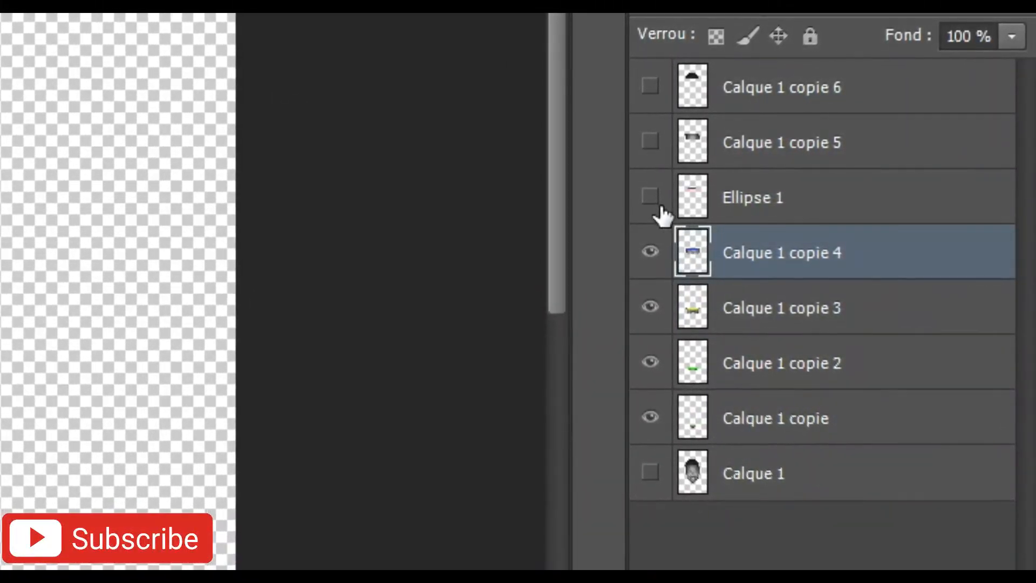
- Show Ellipse 1 and Calque 1 copie 5, and add Calque 1 copie 5 to the layer selection
click(651, 197)
click(650, 142)
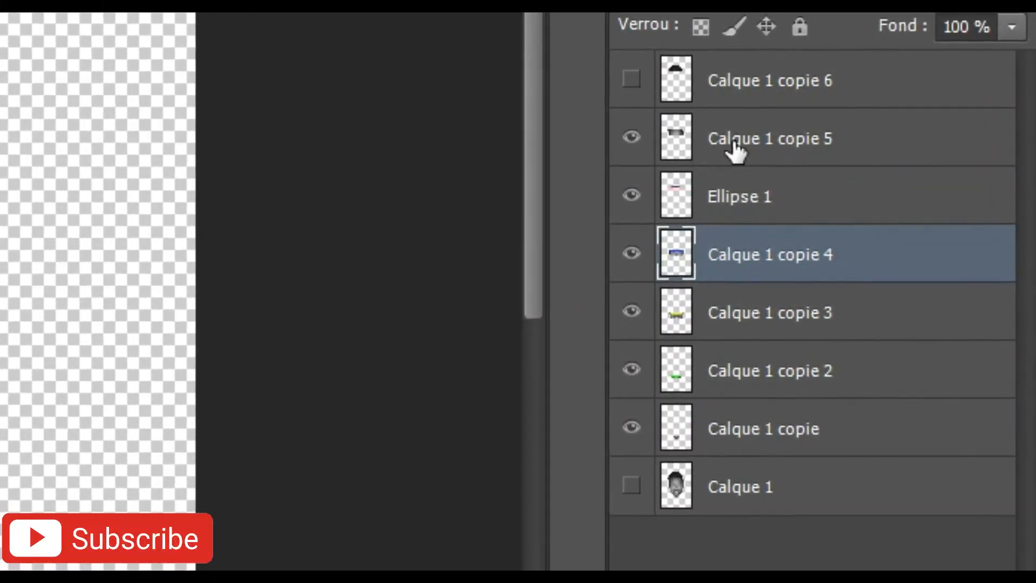
ctrl+click(737, 144)
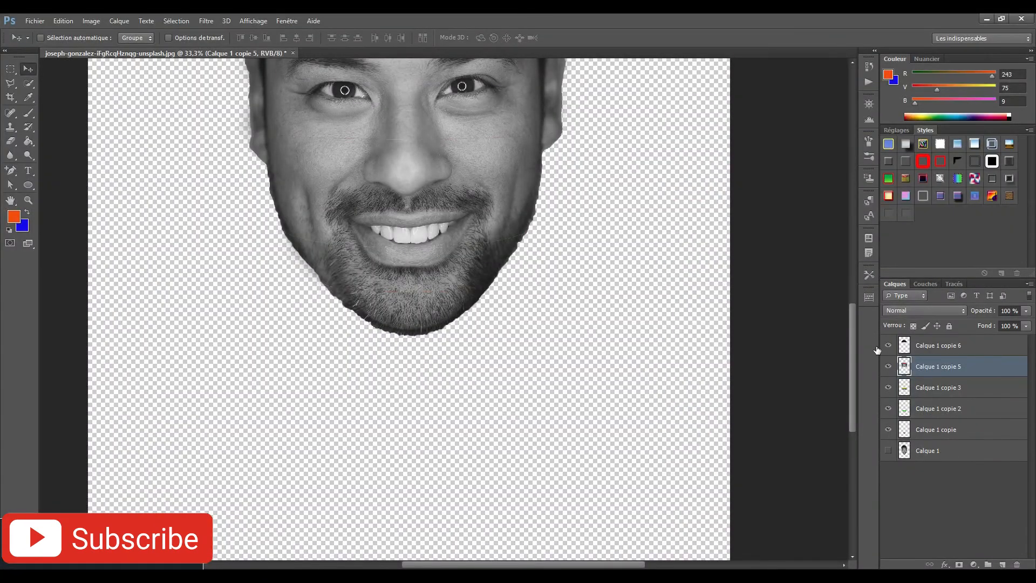
- Try shifting the hair slice, Calque 1 copie 6, to the right off the red cut surface and nudging it slightly up
scroll(518, 222, down, 2)
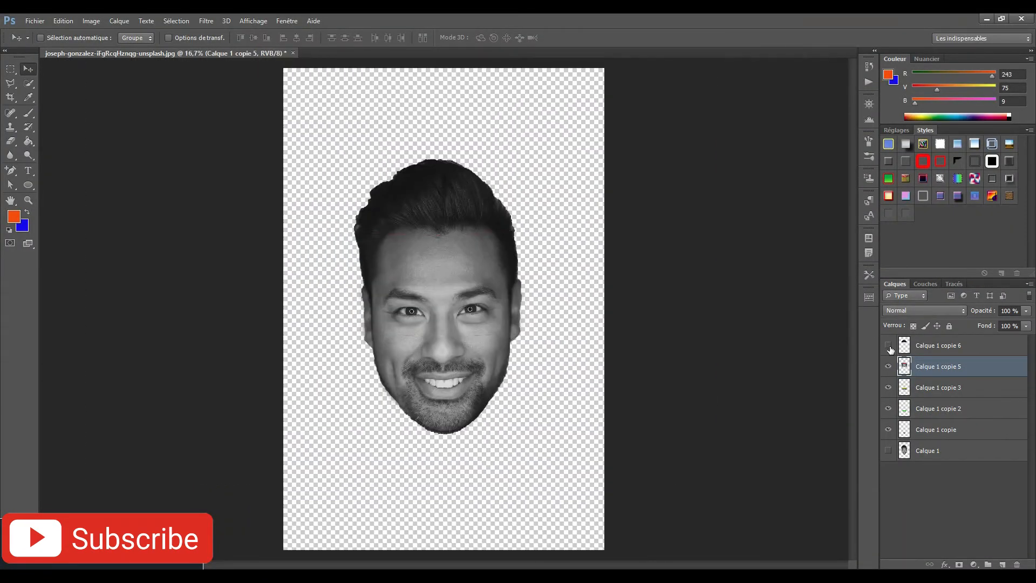
click(889, 347)
click(889, 347)
click(931, 347)
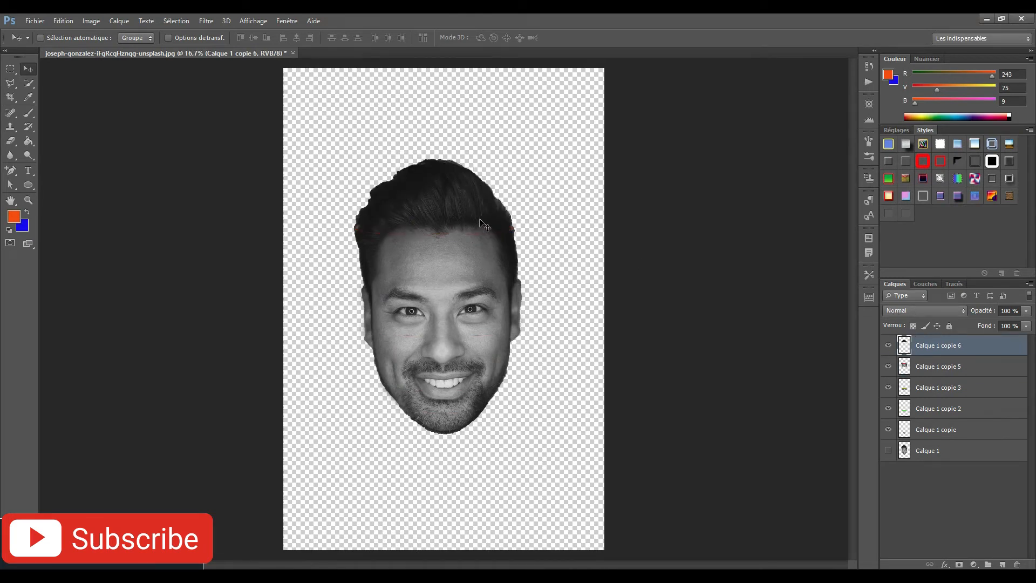
drag(487, 217, 513, 217)
key(Up)
key(Up)
key(Up)
key(Up)
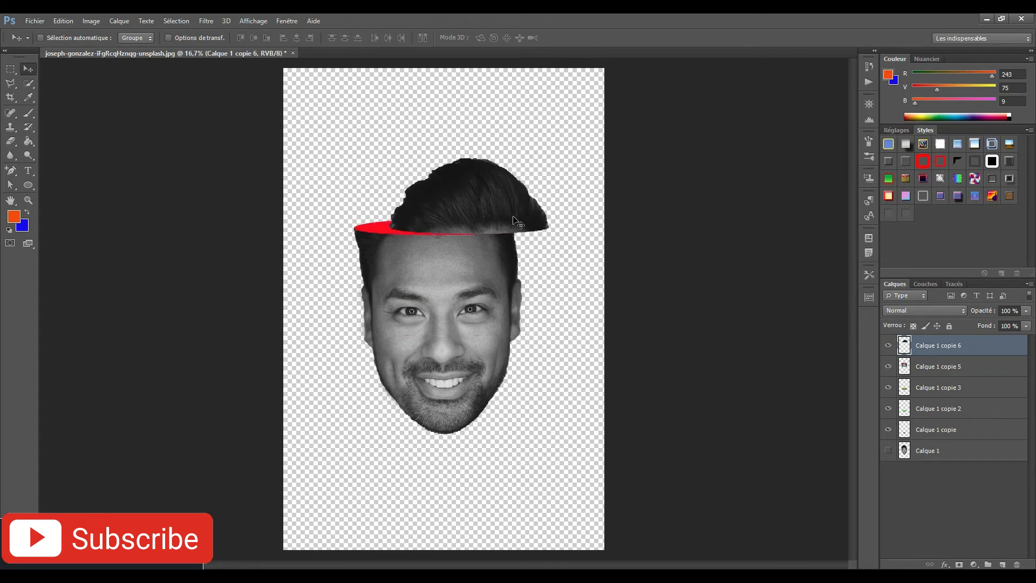
key(Up)
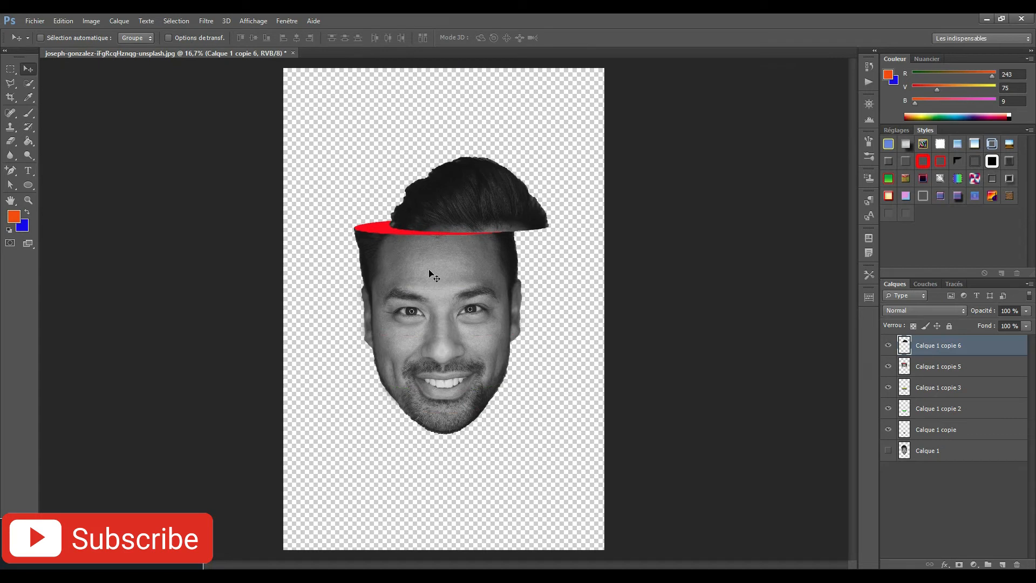
- Try to shift the Calque 1 copie 3 slice to the right
click(942, 374)
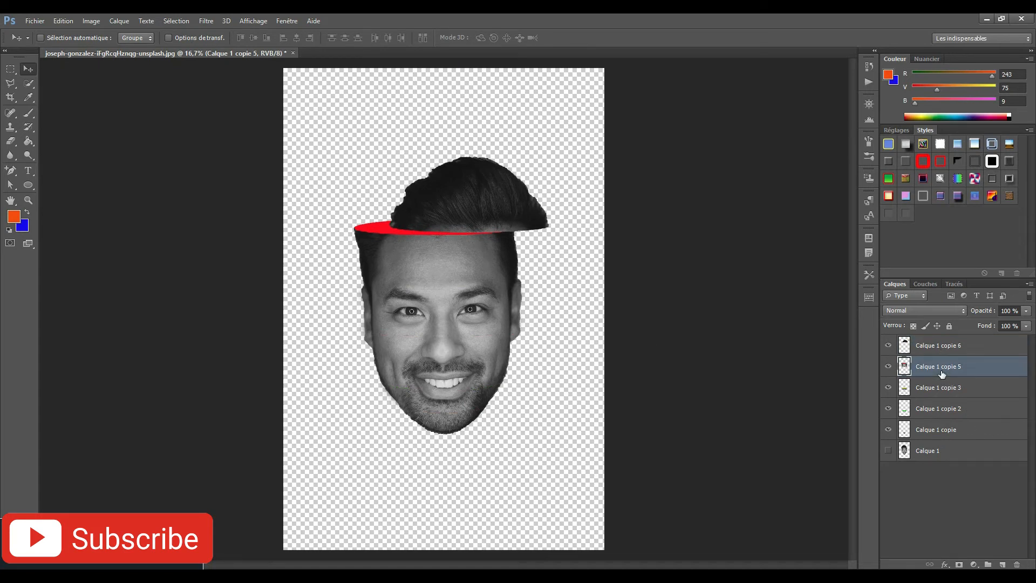
click(922, 391)
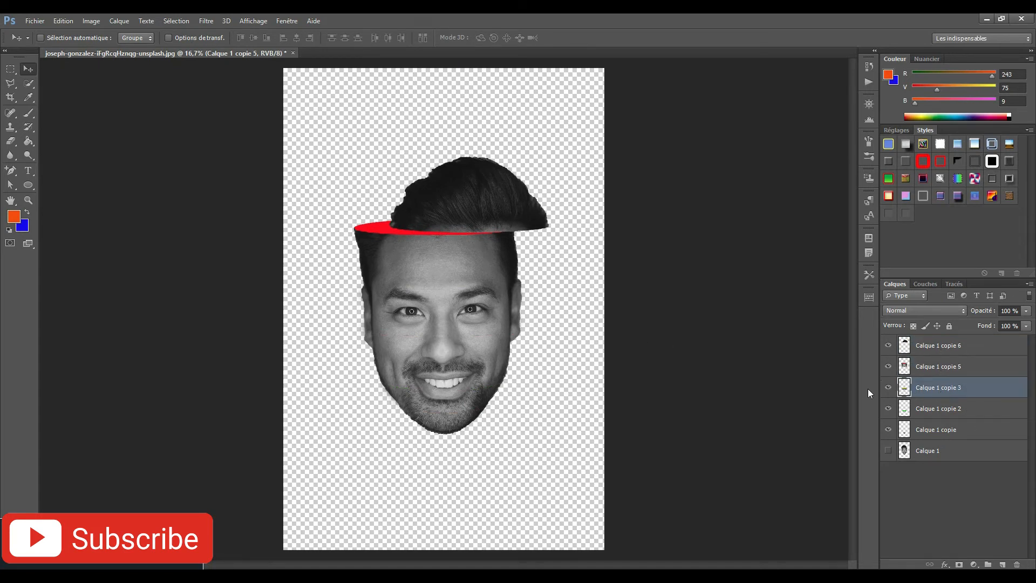
drag(486, 310, 513, 310)
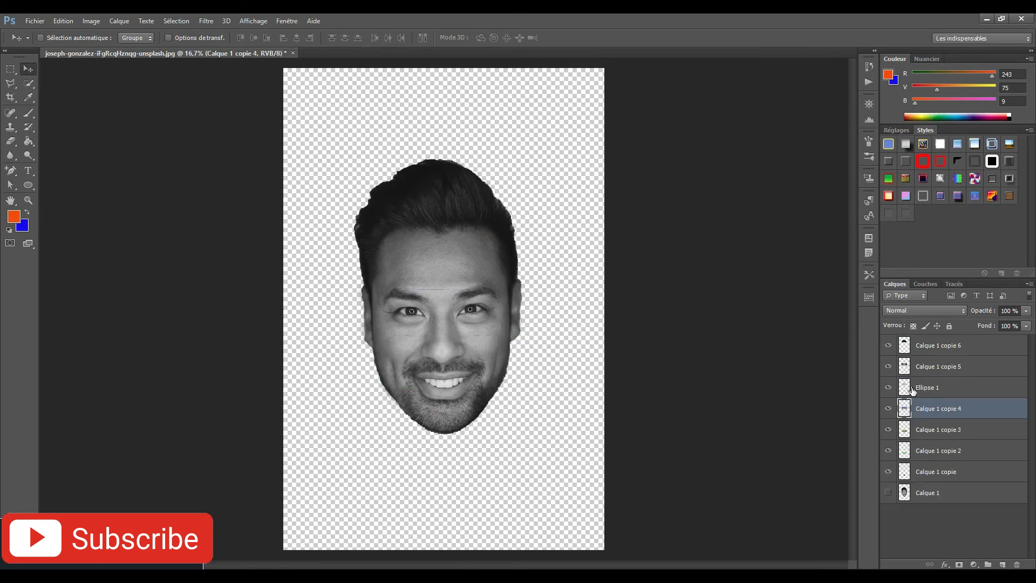
- Offset the chin slice to the right, the green-topped Calque 1 copie 2 to the left and the yellow-topped Calque 1 copie 3 to the right
click(887, 408)
click(887, 408)
click(935, 478)
drag(463, 422, 509, 360)
click(924, 452)
click(931, 428)
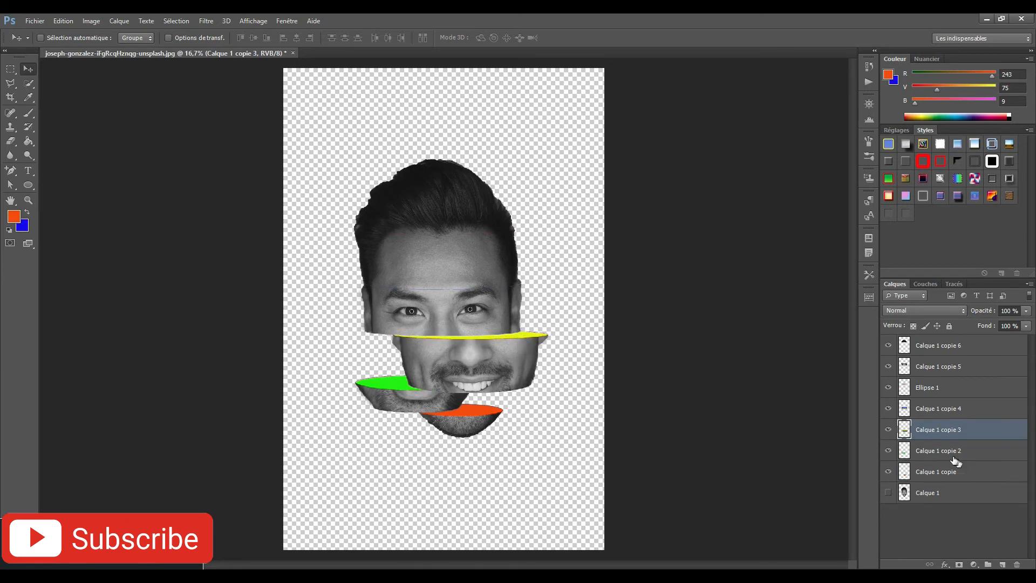
- Lower the green-topped slice and the orange-topped chin slice slightly to reveal more of their cut surfaces
click(953, 452)
drag(443, 413, 435, 410)
click(931, 473)
drag(487, 432, 487, 437)
- Move the eye slice, Calque 1 copie 4, slightly left and down to expose its blue cut surface
click(938, 430)
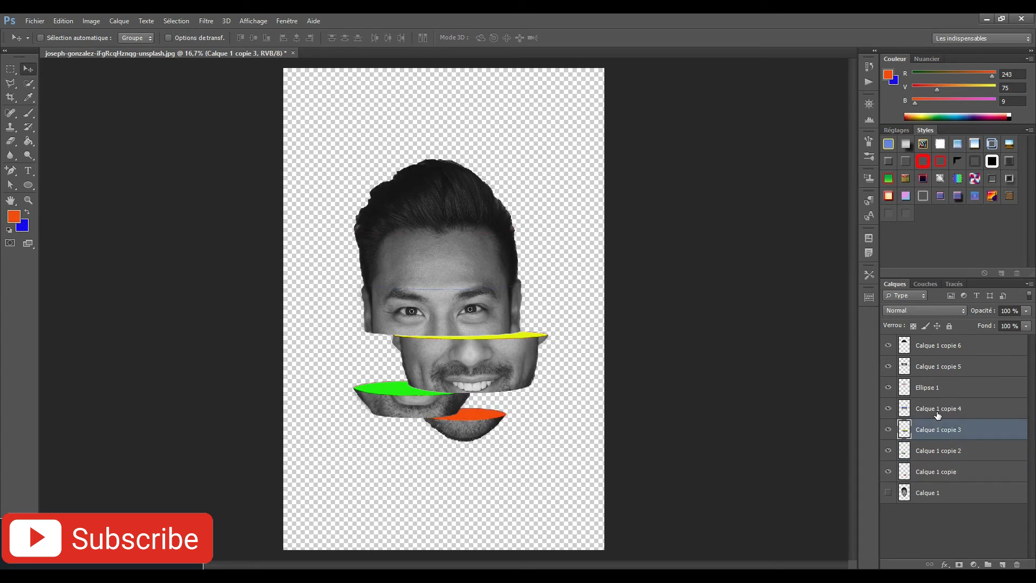
click(938, 409)
mouse_move(446, 312)
mouse_down()
mouse_move(480, 317)
mouse_move(440, 320)
mouse_up()
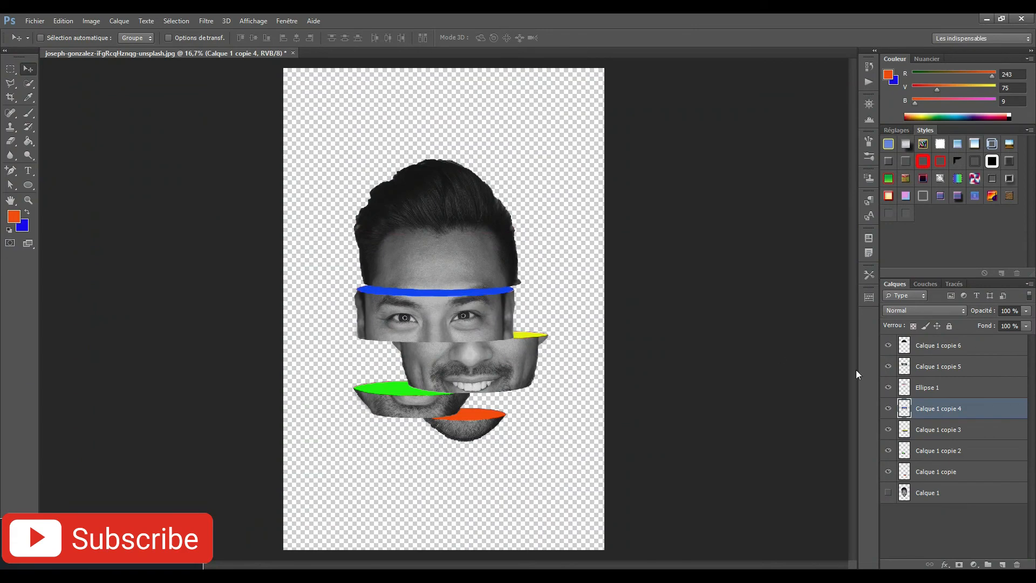
- Move the hair slice, Calque 1 copie 6, to the right and slightly up to expose the red ellipse
click(948, 389)
drag(489, 272, 500, 272)
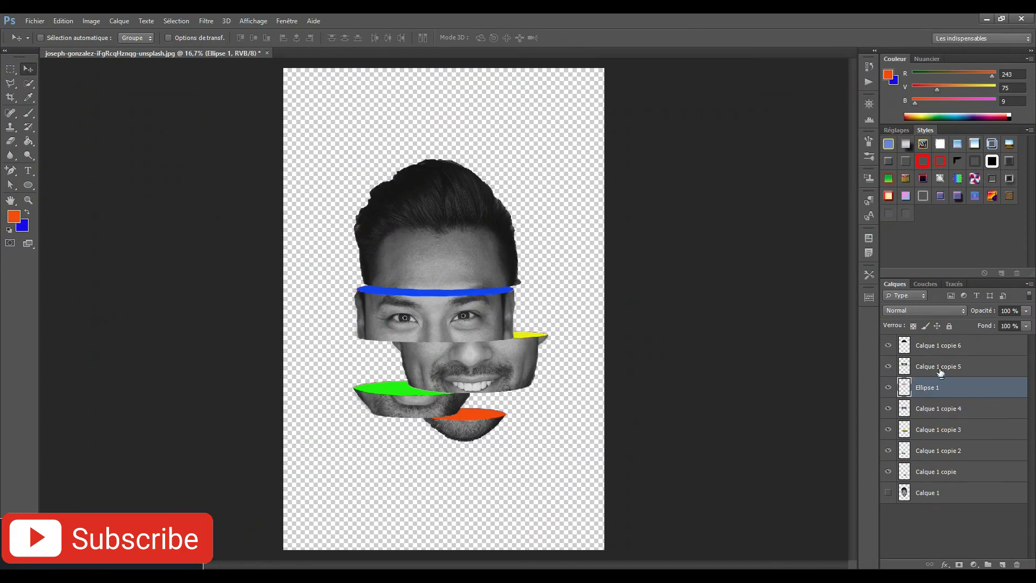
click(937, 411)
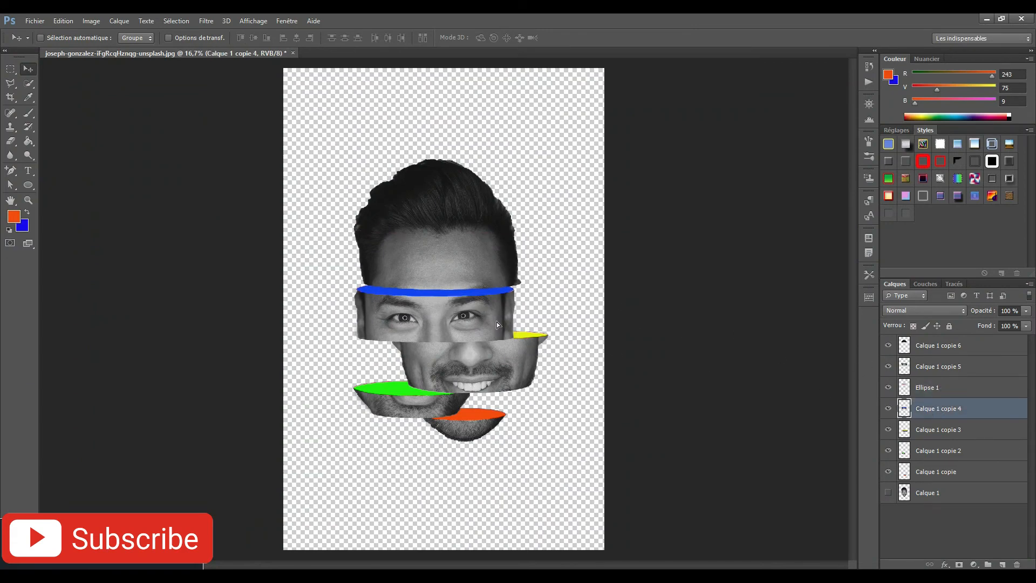
click(933, 371)
click(935, 349)
drag(467, 216, 495, 212)
- Merge Ellipse 1 with Calque 1 copie 5 and move the merged forehead slice about 2.3 cm right and 0.85 cm down
click(927, 379)
shift+click(926, 369)
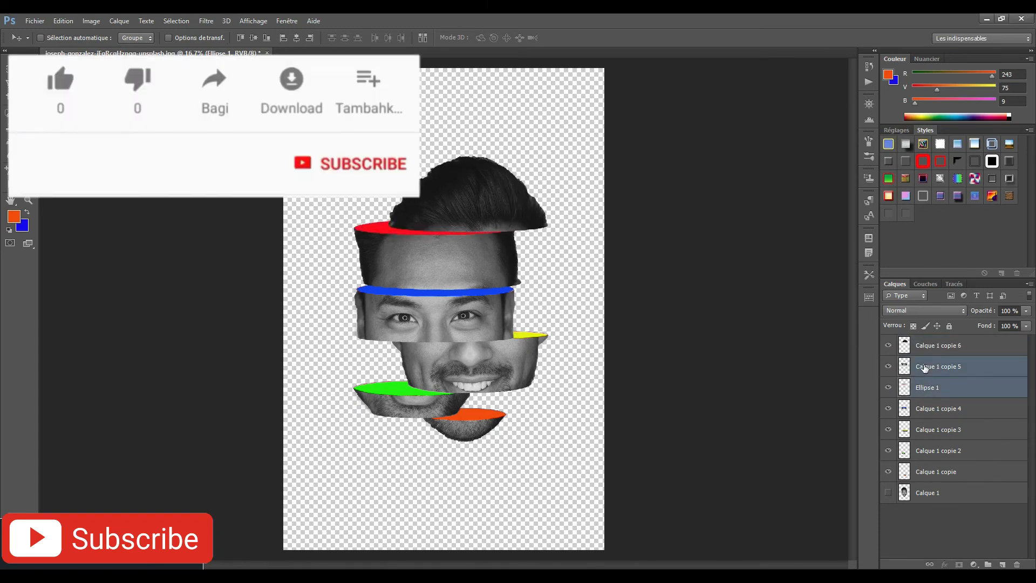
key(ctrl+e)
mouse_move(477, 267)
mouse_down()
mouse_move(491, 269)
mouse_move(482, 270)
mouse_up()
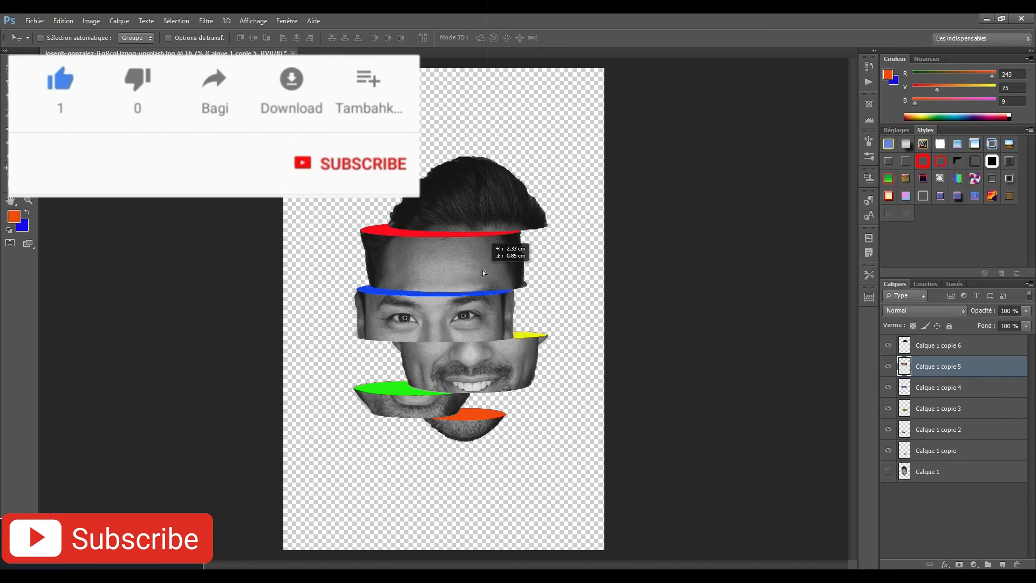
- Refine the offsets by shifting the hair slice, the green-topped slice and the red-topped forehead slice farther to the right
click(950, 348)
drag(481, 211, 492, 213)
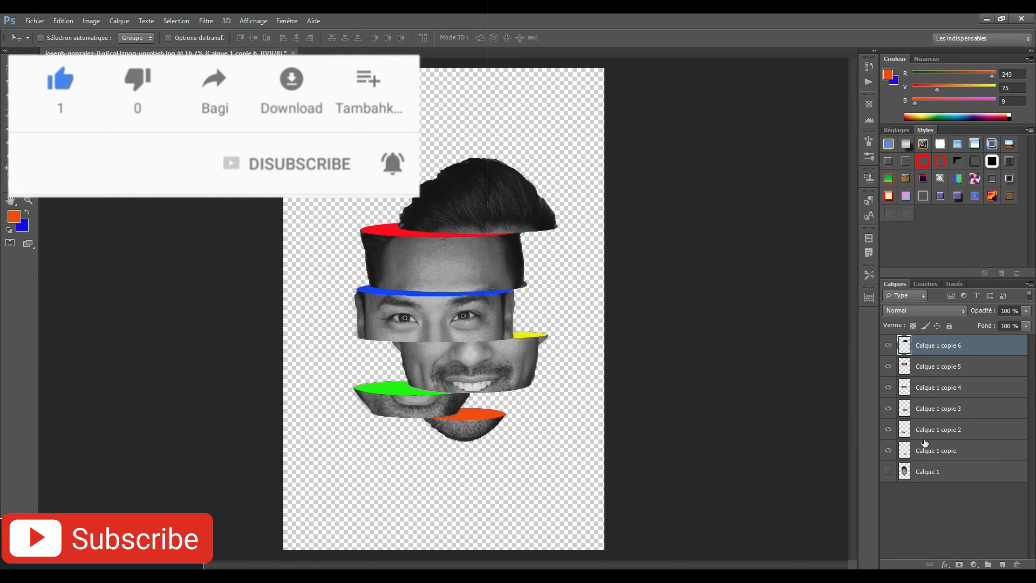
click(924, 438)
drag(434, 414, 440, 416)
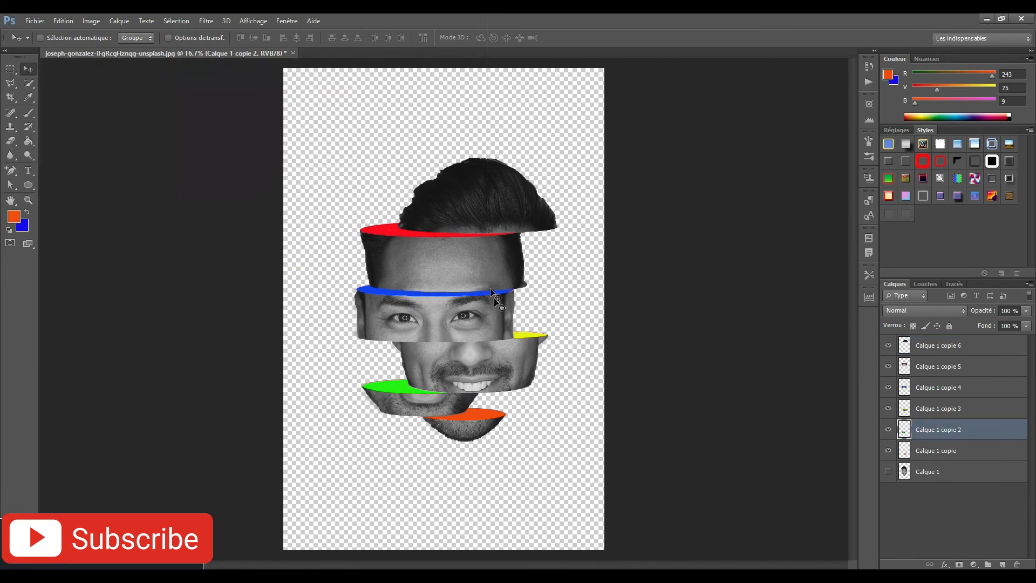
click(922, 368)
drag(486, 280, 498, 280)
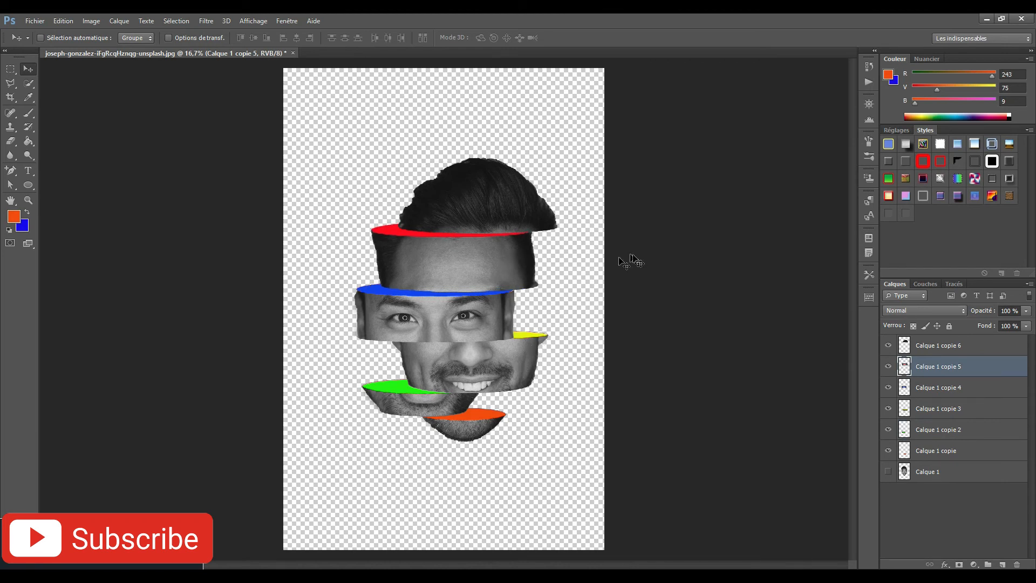
- Draw an ellipse about 1495 by 235 px below the chin and move its layer to the bottom of the layer stack
click(29, 184)
drag(392, 457, 526, 475)
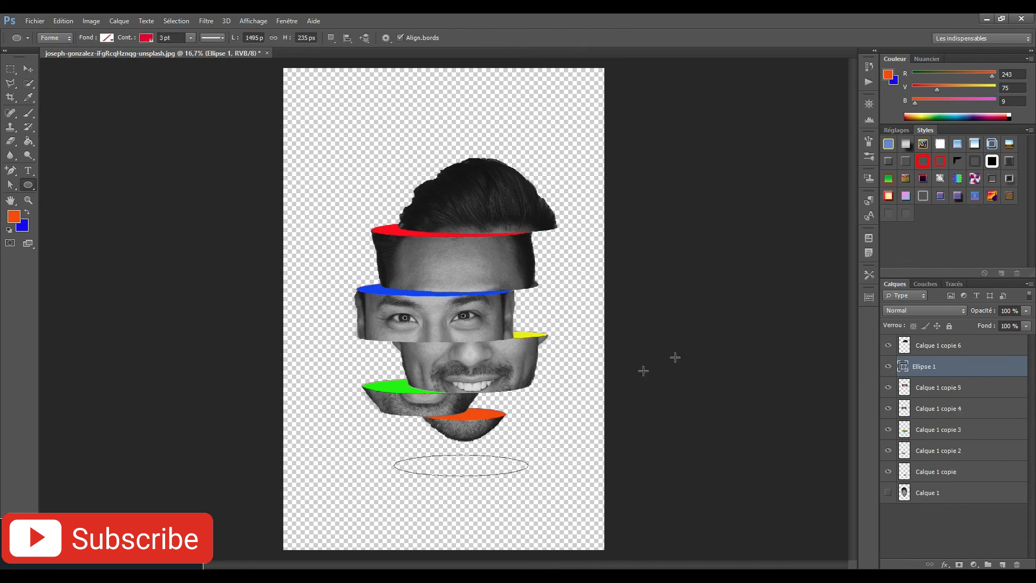
drag(922, 373, 943, 503)
- Rasterize the new ellipse layer below the chin and fill the ellipse with black
right_click(934, 499)
click(848, 137)
click(14, 215)
click(370, 303)
click(613, 159)
key(g)
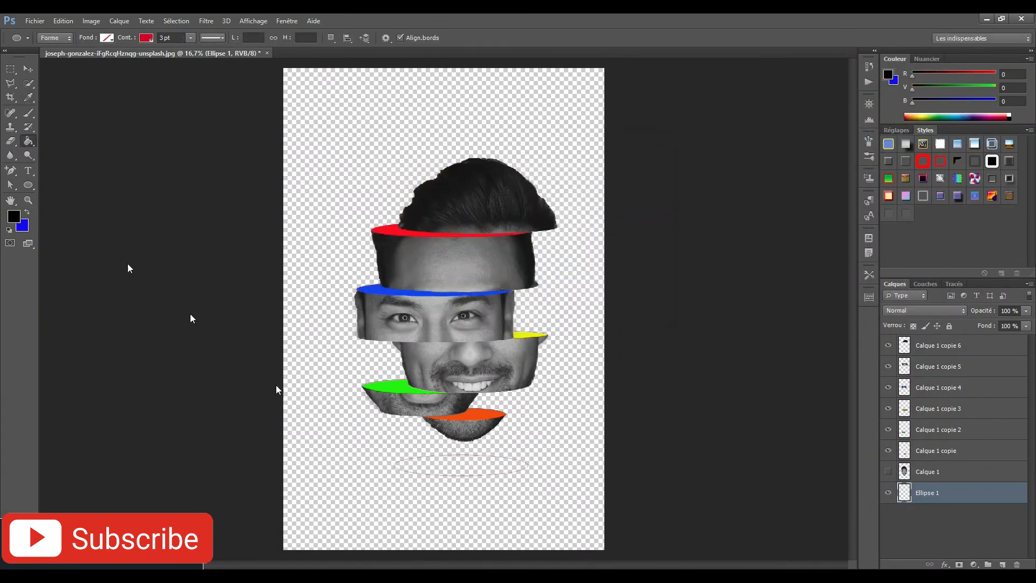
click(581, 466)
- Lower the black ellipse layer's opacity to 62%
drag(991, 312, 975, 315)
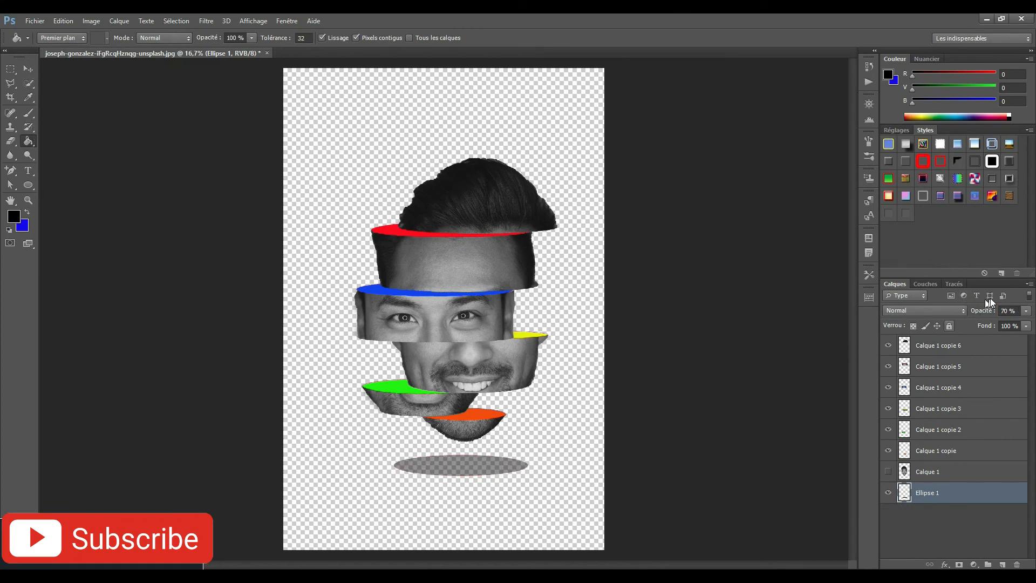
drag(994, 311, 986, 312)
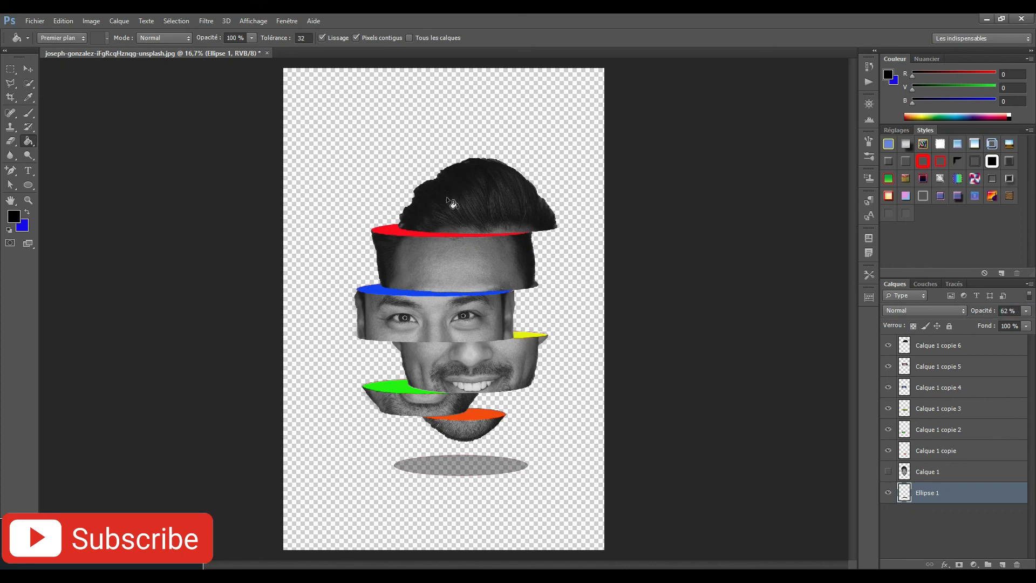